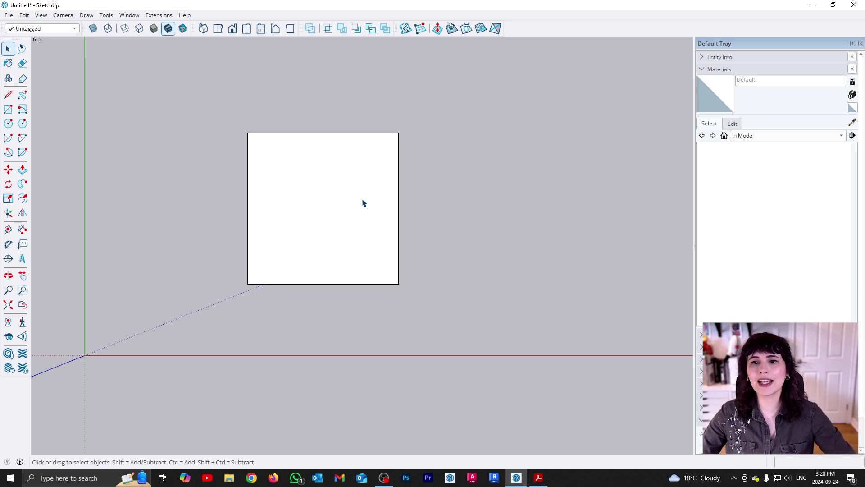
# Start a new material and name it "Border Big"
pyautogui.scroll(3, 361, 201)
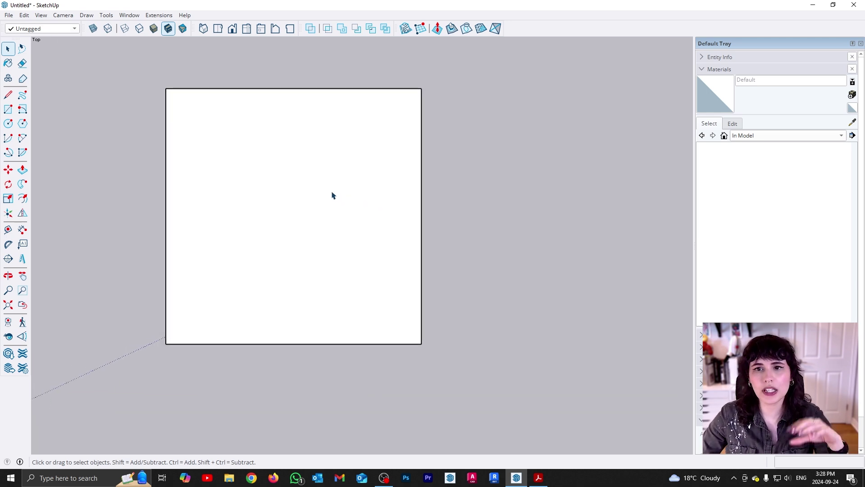
pyautogui.scroll(1, 332, 195)
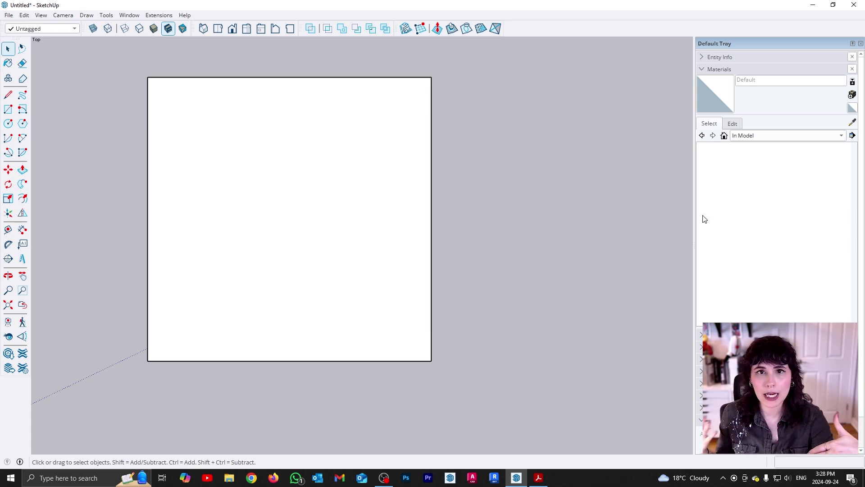
pyautogui.click(851, 95)
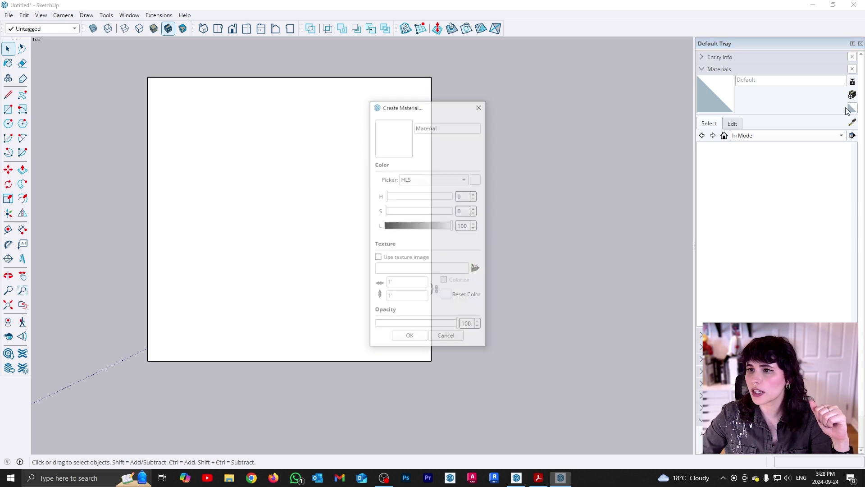
pyautogui.doubleClick(446, 127)
pyautogui.write('Bo')
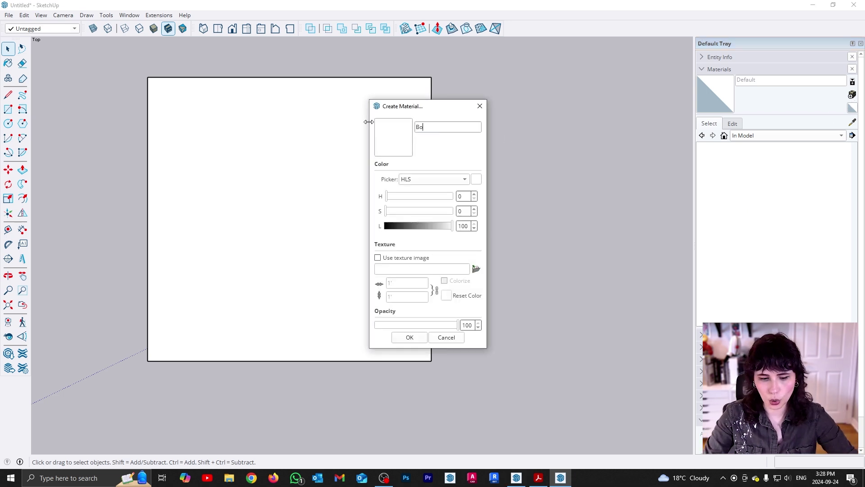
pyautogui.write('rder Big')
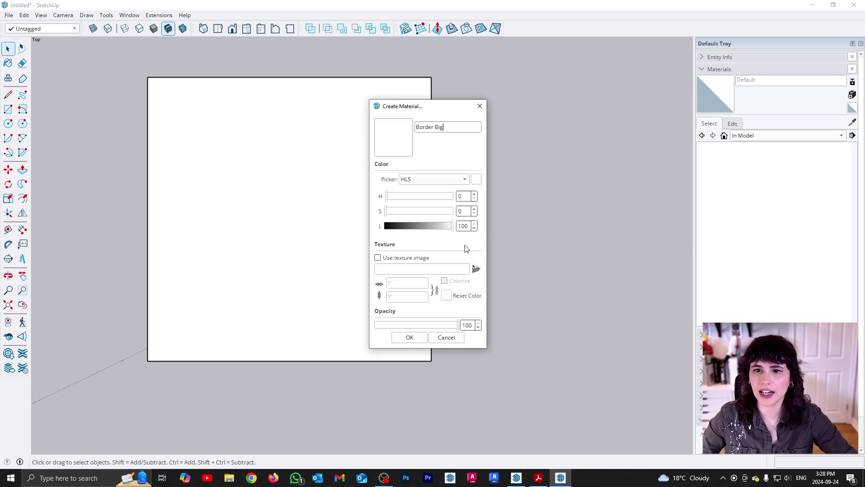
pyautogui.click(476, 269)
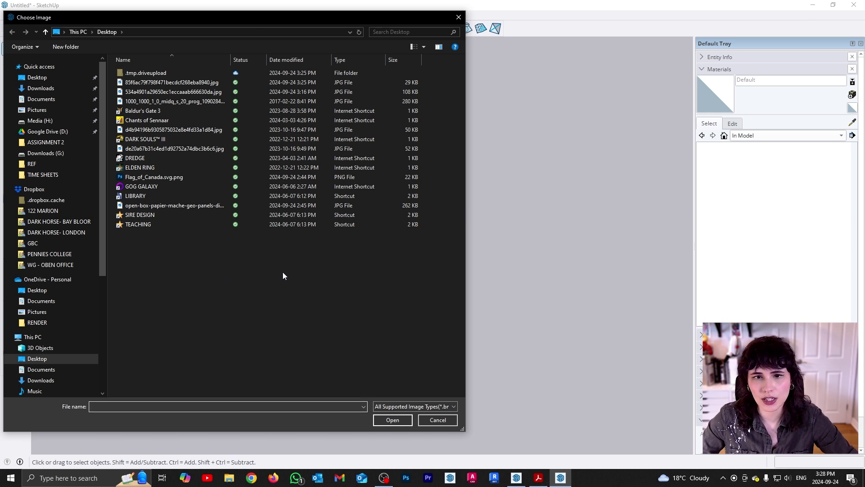
pyautogui.rightClick(226, 65)
pyautogui.moveTo(323, 70)
pyautogui.click(369, 79)
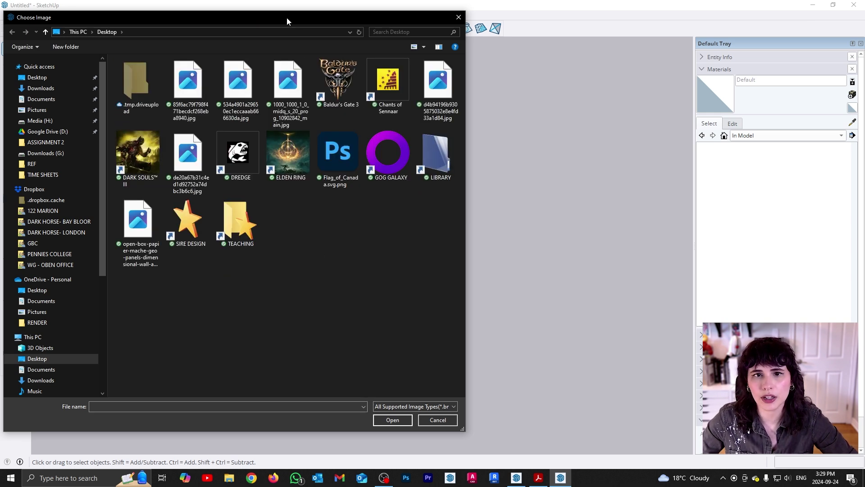
pyautogui.doubleClick(440, 77)
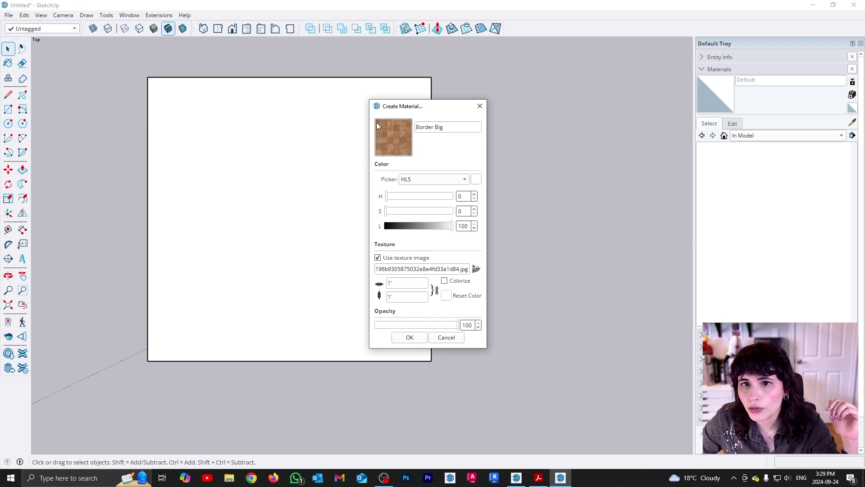
# Set the Border Big texture size to 6' by 6' and create the material
pyautogui.doubleClick(389, 282)
pyautogui.write('6')
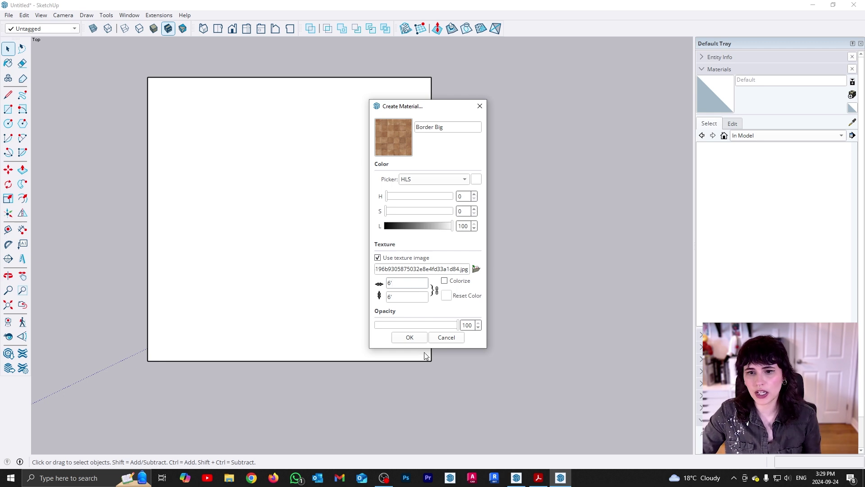
pyautogui.click(414, 338)
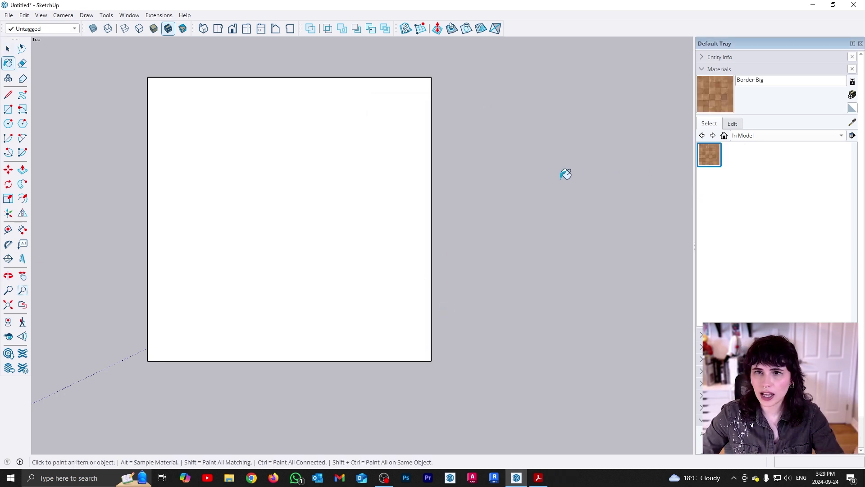
# Create a material named "Mosaic" using the green tile image de20a67b31c4ed1d92752a74dbc3b6c6.jpg as its texture
pyautogui.click(852, 108)
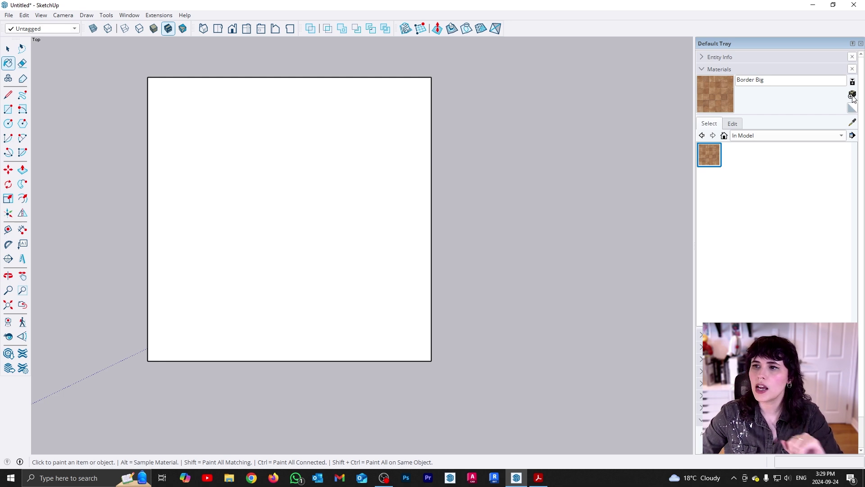
pyautogui.write('Wood')
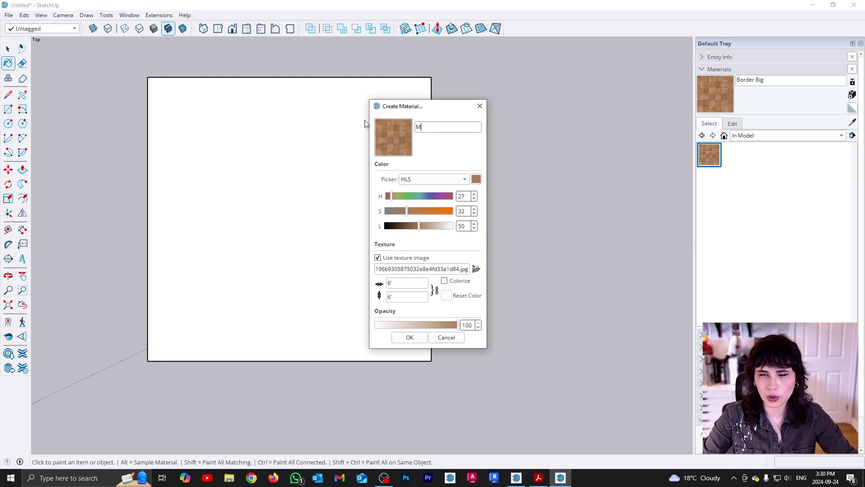
pyautogui.click(476, 268)
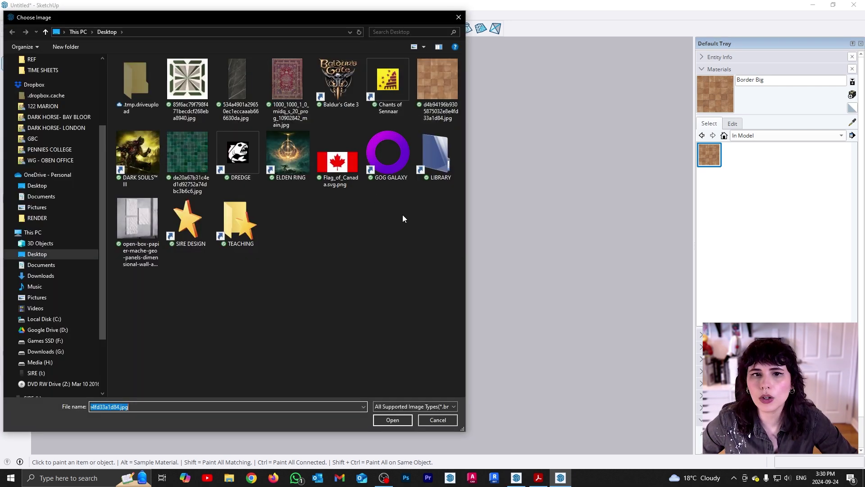
pyautogui.doubleClick(208, 156)
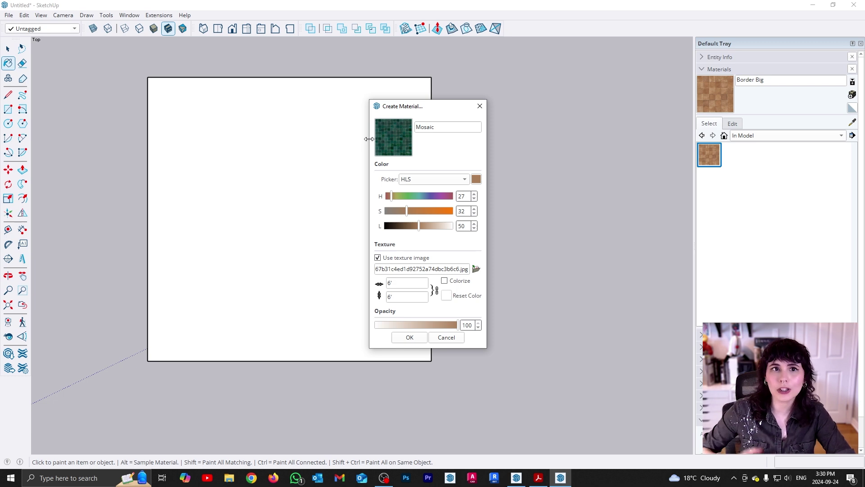
pyautogui.click(411, 338)
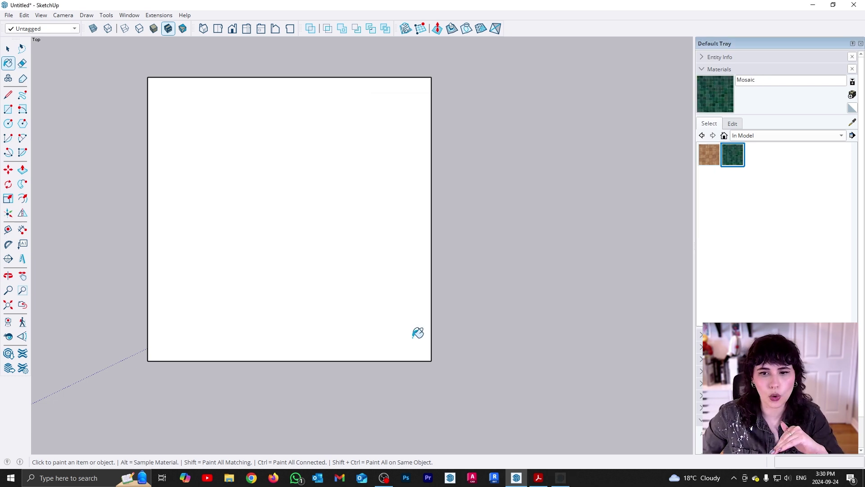
# Start a new material named "Pattern Tile" with the image 85f6ac79f798f471becdcf268eba8940.jpg as its texture
pyautogui.click(853, 107)
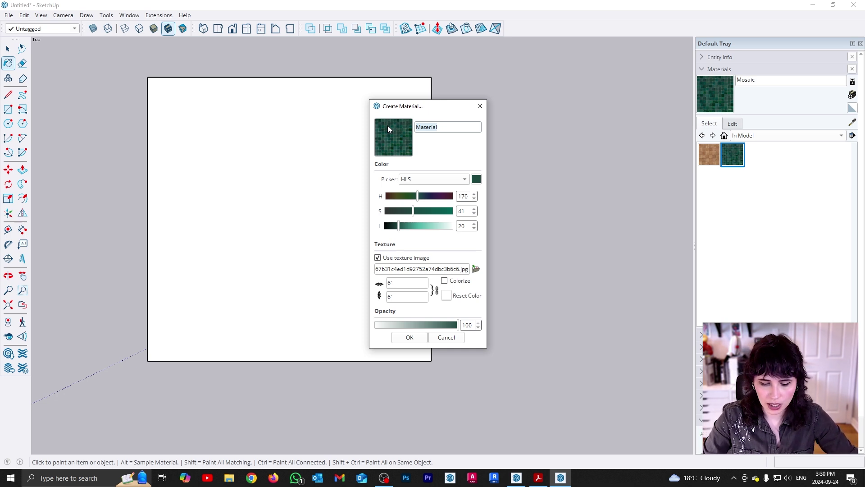
pyautogui.write('Pattern Tile')
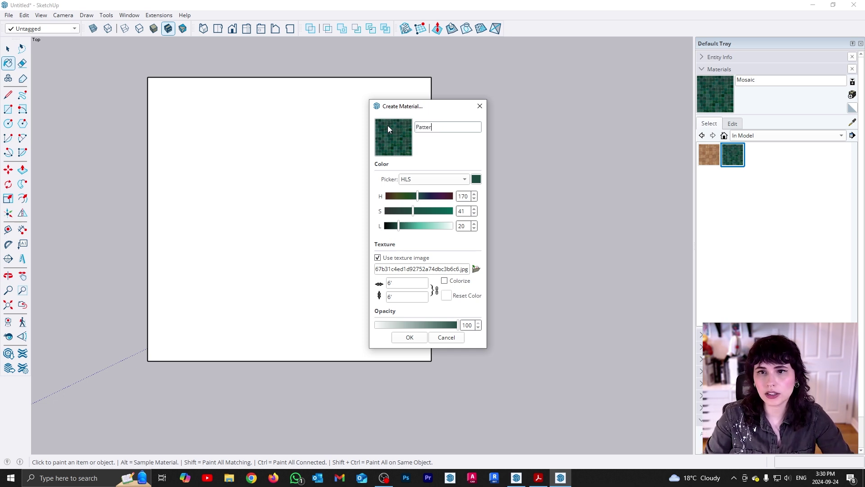
pyautogui.click(476, 269)
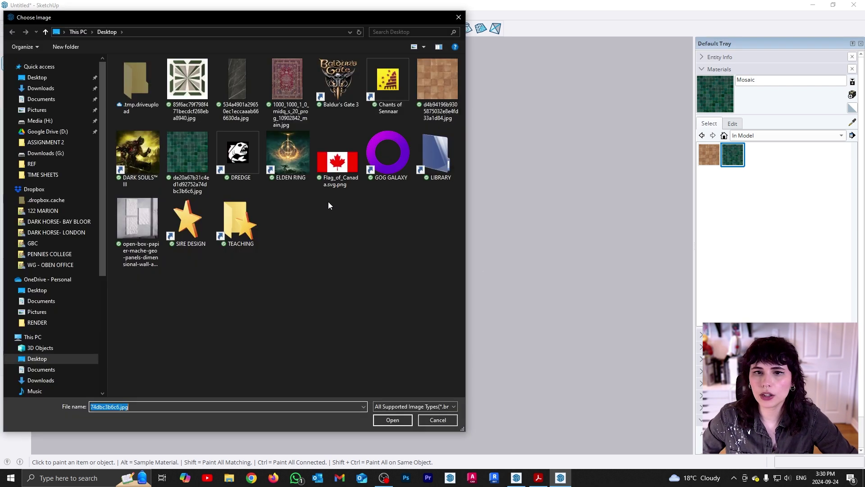
pyautogui.doubleClick(188, 77)
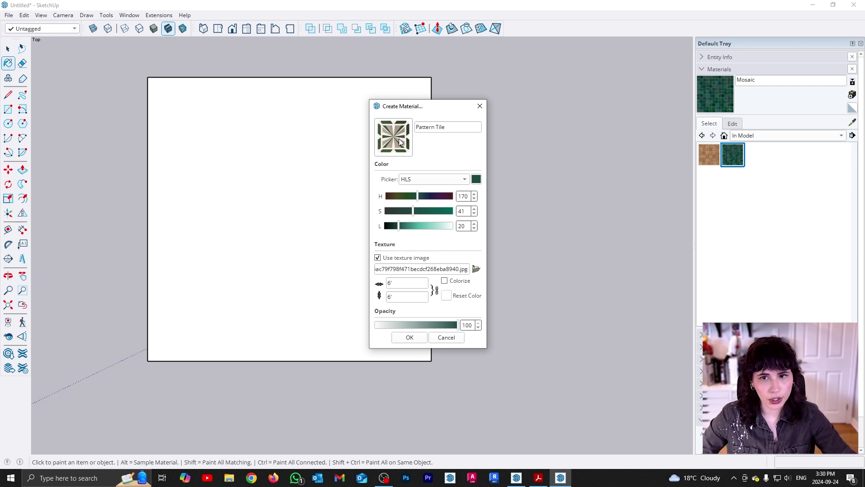
# Set the Pattern Tile texture size to 2' by 2' and create the material
pyautogui.doubleClick(424, 281)
pyautogui.write('2')
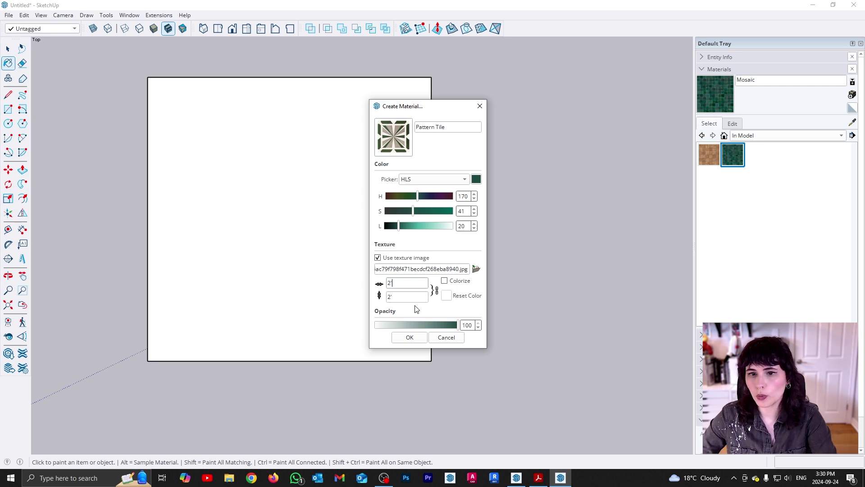
pyautogui.write("'")
pyautogui.press('Tab')
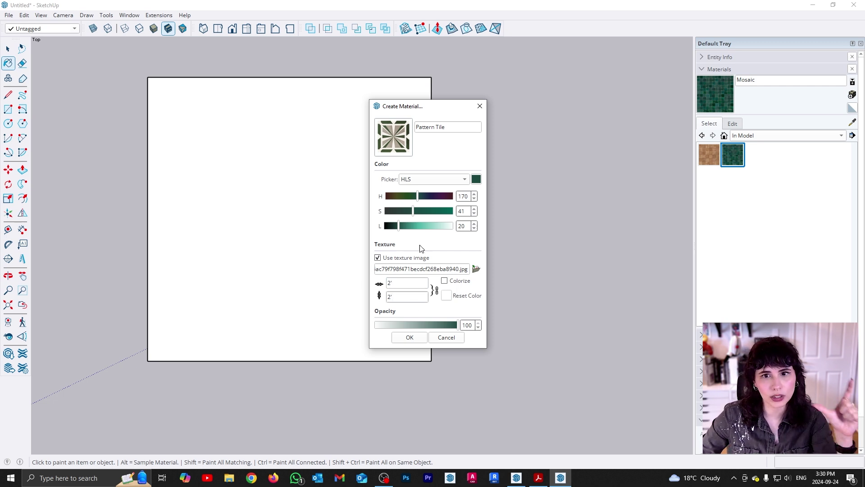
pyautogui.click(421, 338)
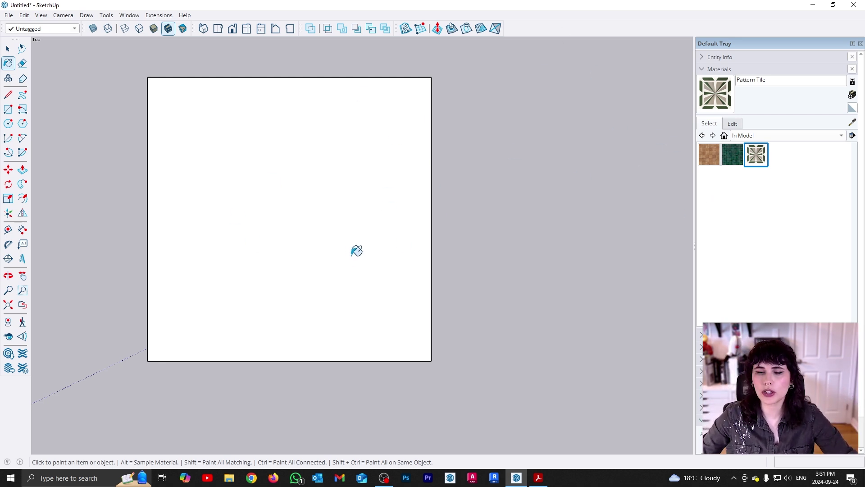
# Test the Pattern Tile material on a temporary rectangle drawn beside the large square, deleting the rectangle when done
pyautogui.moveTo(587, 284)
pyautogui.keyDown('shift'); pyautogui.mouseDown(button='middle')
pyautogui.moveTo(463, 284)
pyautogui.moveTo(368, 304)
pyautogui.mouseUp(button='middle'); pyautogui.keyUp('shift')
pyautogui.press('r')
pyautogui.click(360, 301)
pyautogui.click(460, 219)
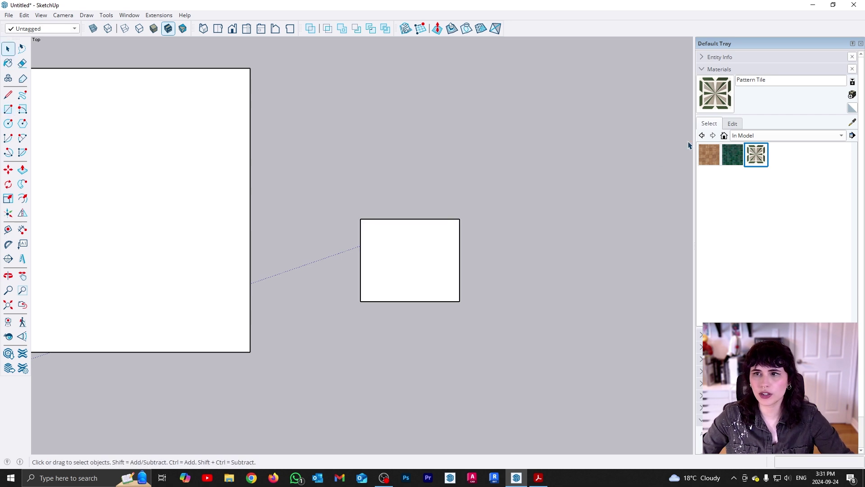
pyautogui.press('b')
pyautogui.click(443, 292)
pyautogui.press('space')
pyautogui.scroll(6, 444, 292)
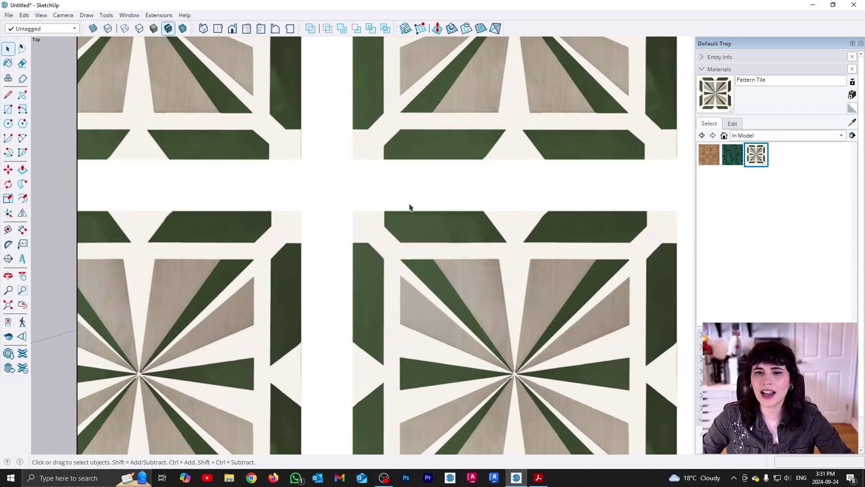
pyautogui.scroll(-6, 374, 227)
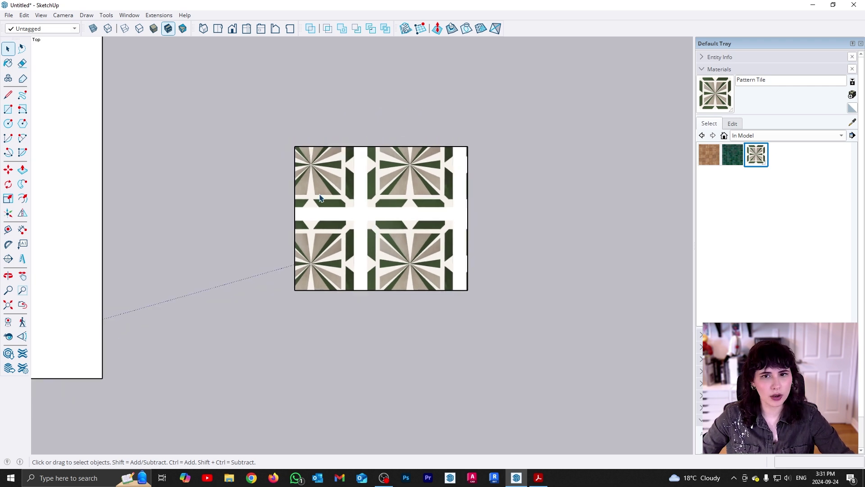
pyautogui.moveTo(263, 116); pyautogui.dragTo(538, 371)
pyautogui.press('Delete')
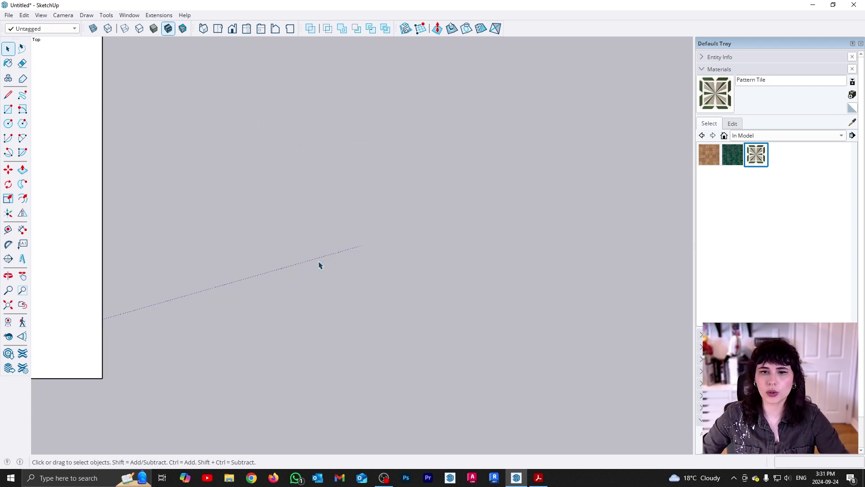
# Draw a 2' by 2' square beside the large square and paint it with Pattern Tile
pyautogui.press('r')
pyautogui.click(271, 282)
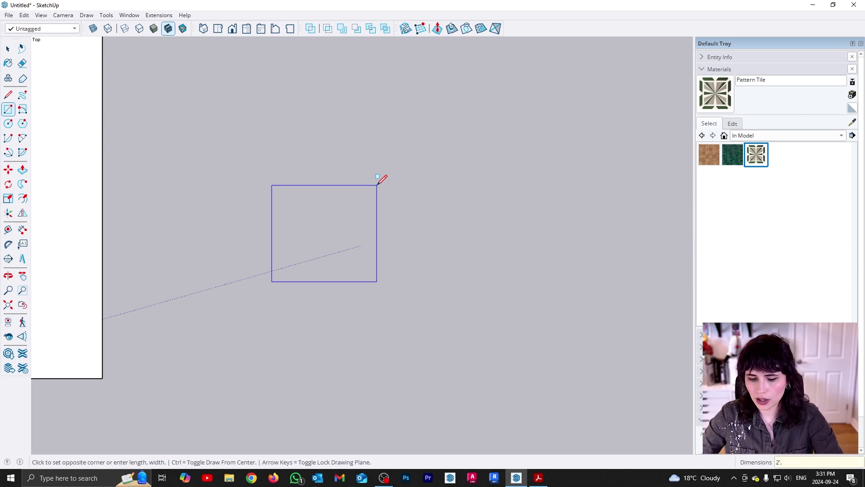
pyautogui.press('Return')
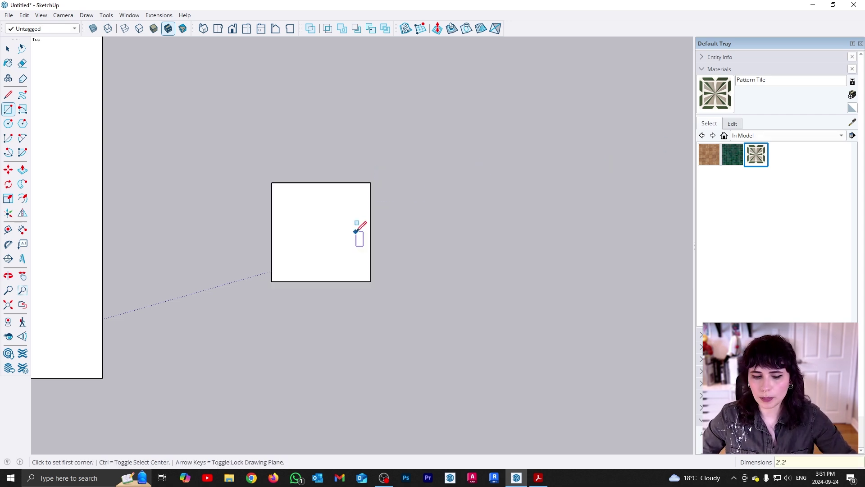
pyautogui.press('b')
pyautogui.click(336, 236)
pyautogui.press('space')
# Start repositioning the texture on the 2' square's face, with fixed pins turned off
pyautogui.rightClick(319, 249)
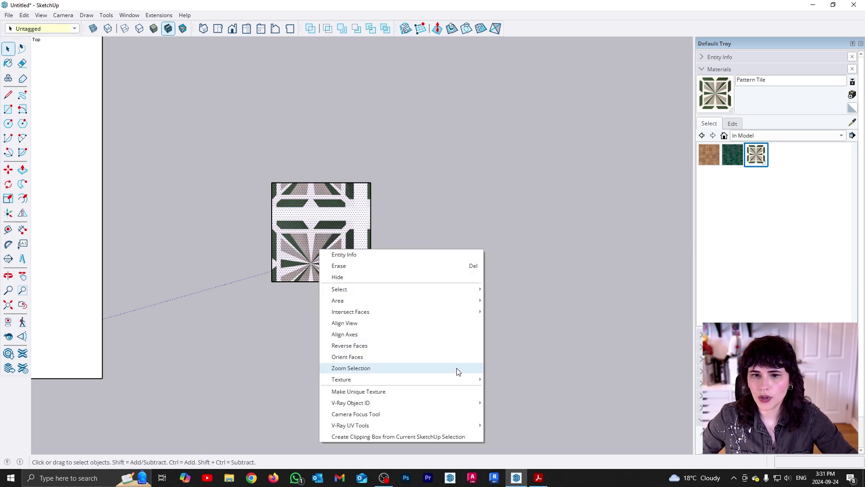
pyautogui.moveTo(456, 382)
pyautogui.click(506, 378)
pyautogui.scroll(1, 338, 266)
pyautogui.moveTo(295, 260); pyautogui.dragTo(340, 254)
pyautogui.scroll(3, 302, 316)
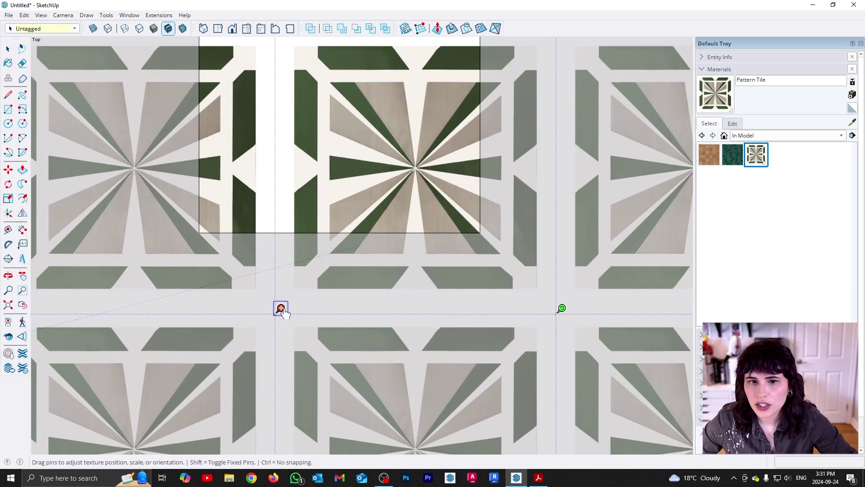
pyautogui.rightClick(313, 293)
pyautogui.click(337, 344)
# Relocate the four texture pins to the outer corners of a single patterned tile, inside its white margin
pyautogui.click(280, 308)
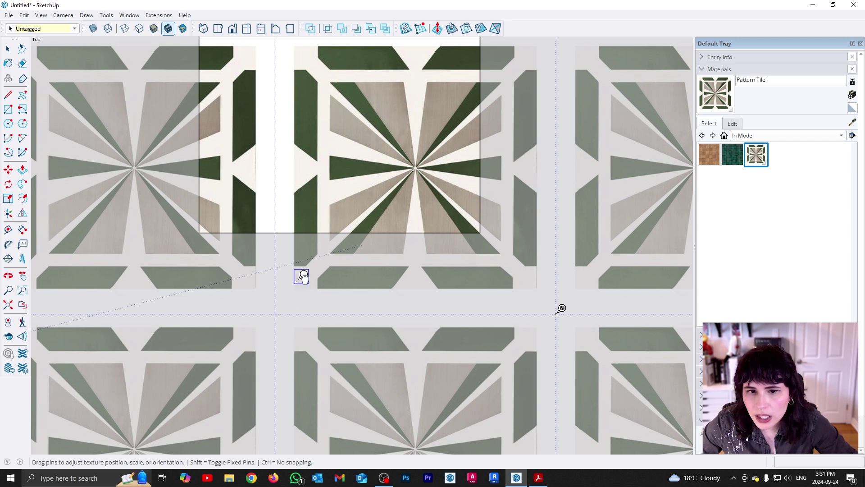
pyautogui.moveTo(561, 308); pyautogui.dragTo(543, 281)
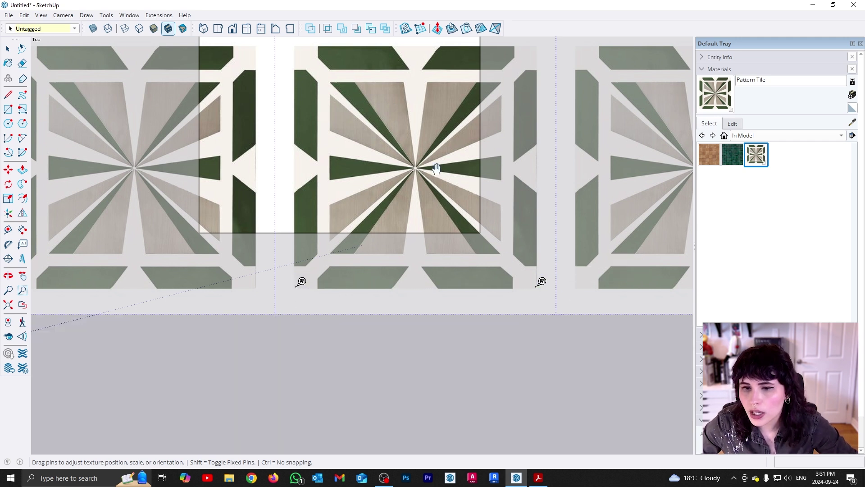
pyautogui.keyDown('shift'); pyautogui.moveTo(437, 168); pyautogui.dragTo(431, 252, button='middle'); pyautogui.keyUp('shift')
pyautogui.scroll(1, 315, 135)
pyautogui.click(280, 125)
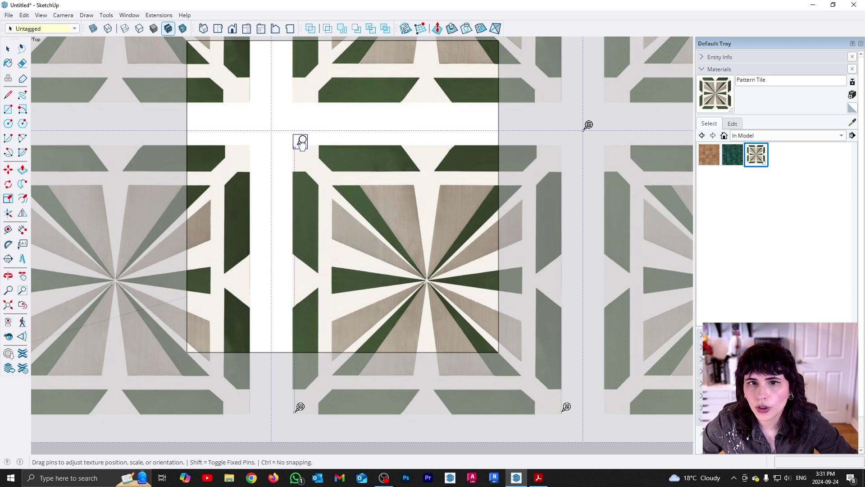
pyautogui.click(300, 141)
pyautogui.moveTo(588, 125); pyautogui.dragTo(567, 139)
# Move the texture so the pinned tile sits roughly centred within the 2' square
pyautogui.scroll(-4, 391, 226)
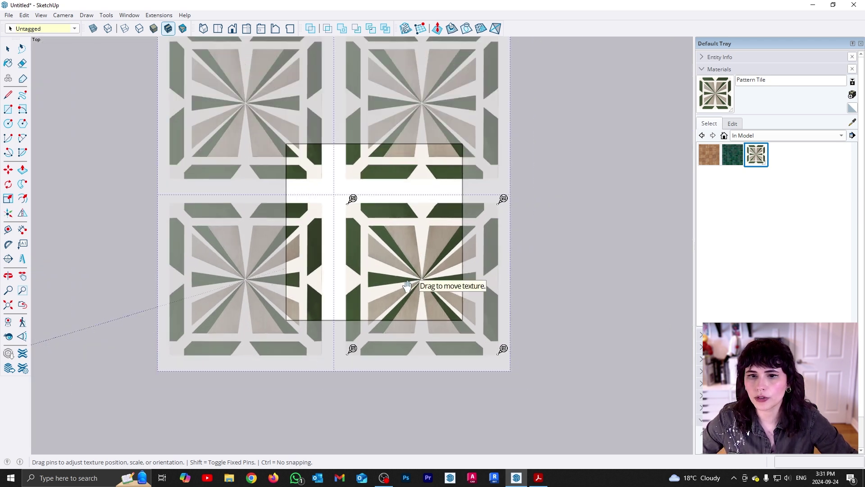
pyautogui.moveTo(374, 235); pyautogui.dragTo(357, 250)
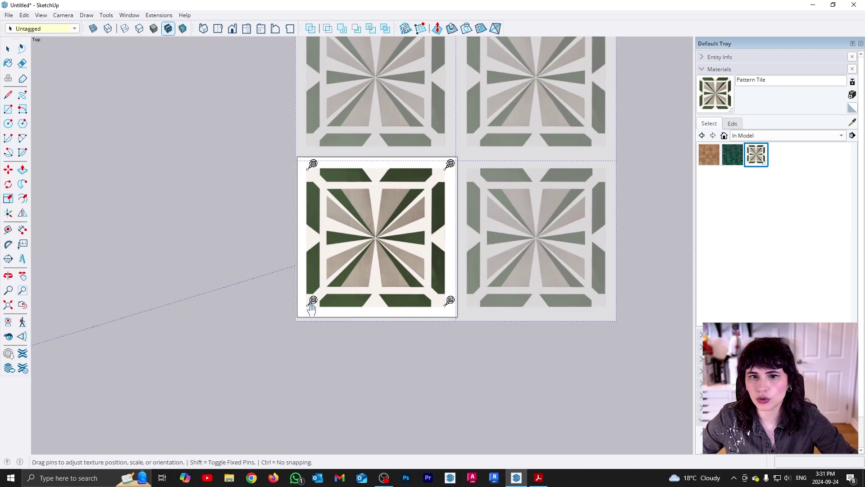
# Stretch the four texture pins outward until the tile's patterned edges fill the 2' square without white margins, and make the face's texture unique
pyautogui.moveTo(313, 301); pyautogui.dragTo(303, 311)
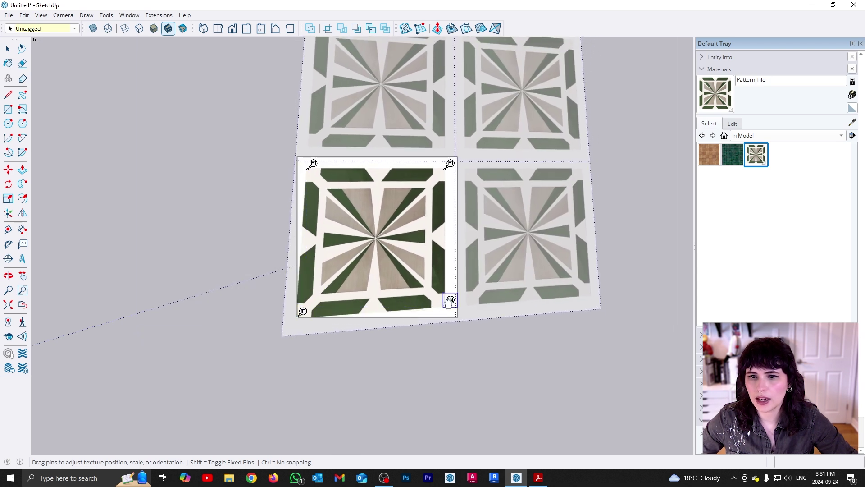
pyautogui.moveTo(450, 301); pyautogui.dragTo(462, 311)
pyautogui.moveTo(450, 164); pyautogui.dragTo(463, 150)
pyautogui.moveTo(314, 163); pyautogui.dragTo(303, 150)
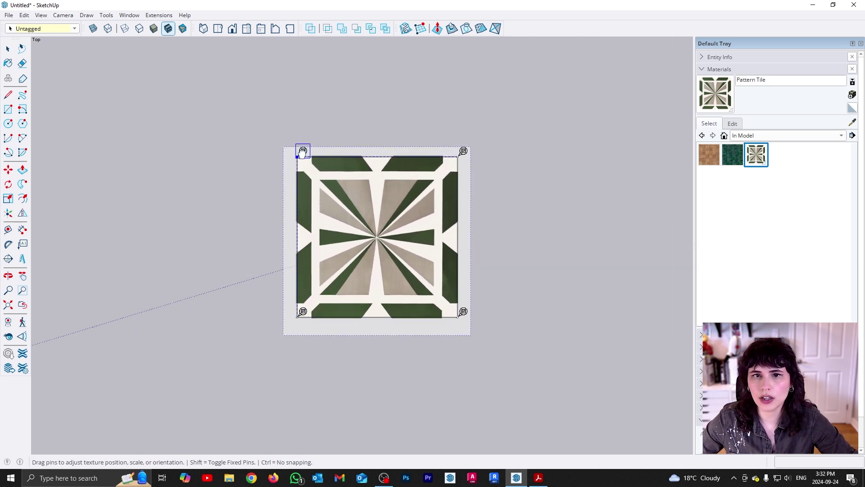
pyautogui.click(481, 216)
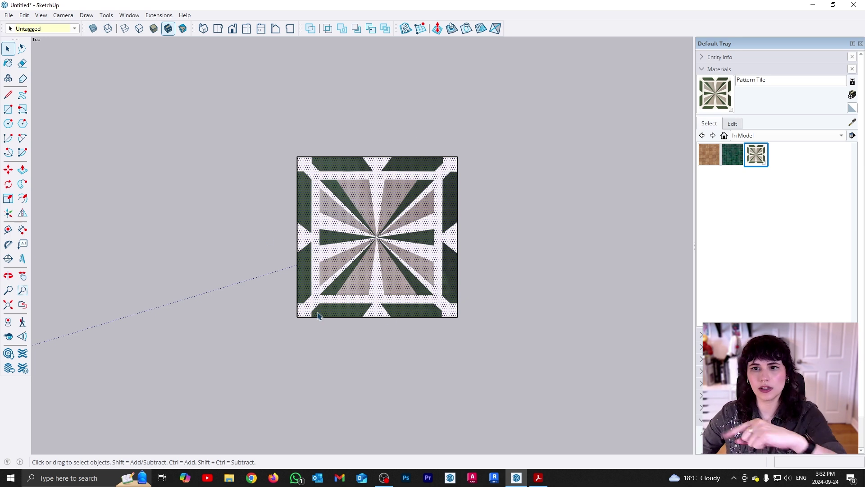
pyautogui.rightClick(370, 226)
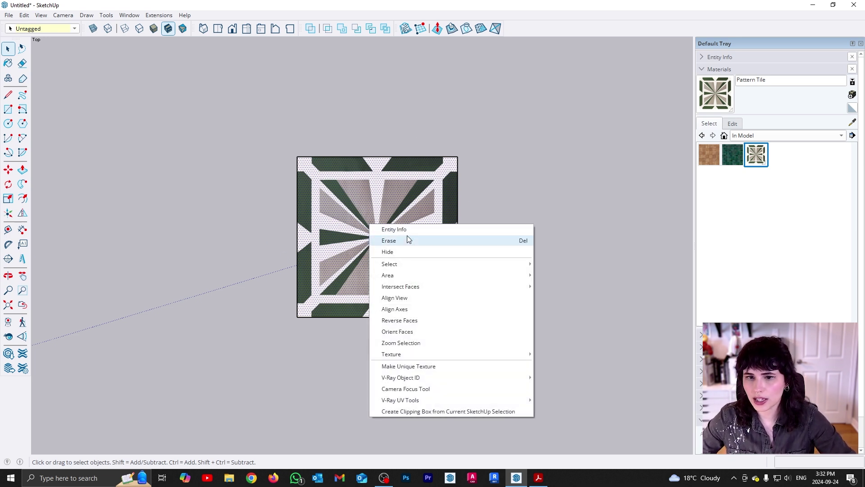
pyautogui.click(423, 368)
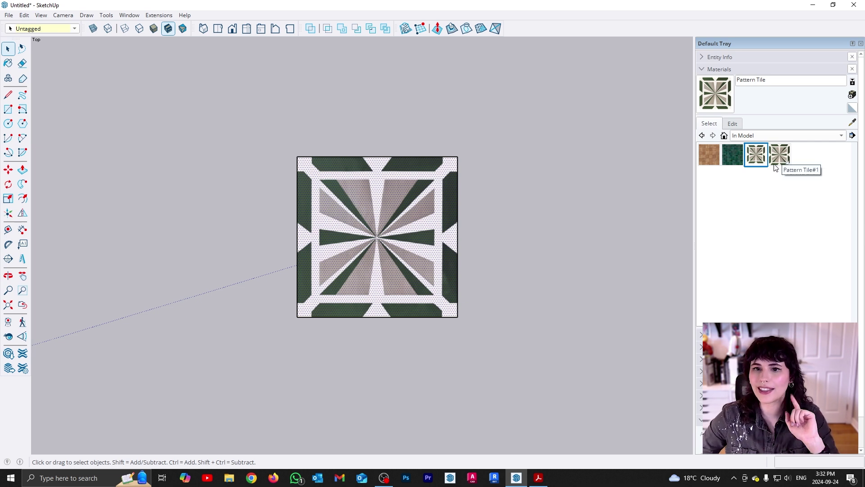
# Draw a larger test rectangle beside the tiled square, paint it with Pattern Tile#1 and inspect how the pattern repeats
pyautogui.scroll(-4, 318, 302)
pyautogui.press('r')
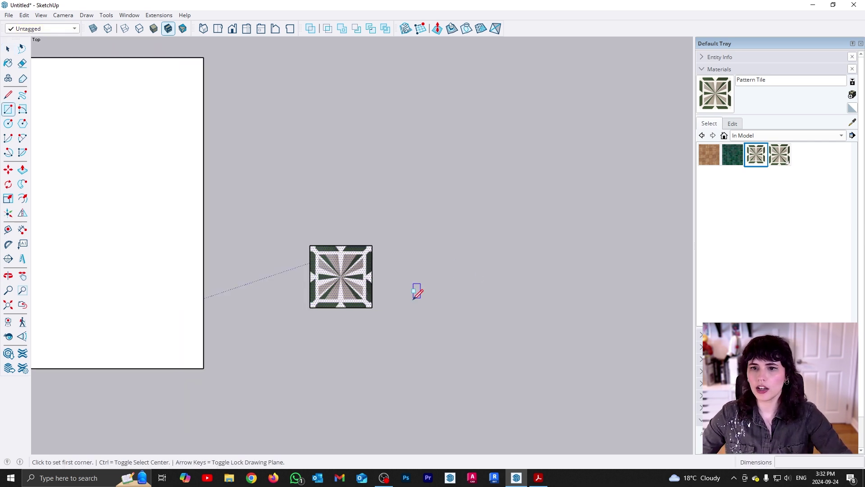
pyautogui.click(413, 300)
pyautogui.click(573, 148)
pyautogui.click(779, 155)
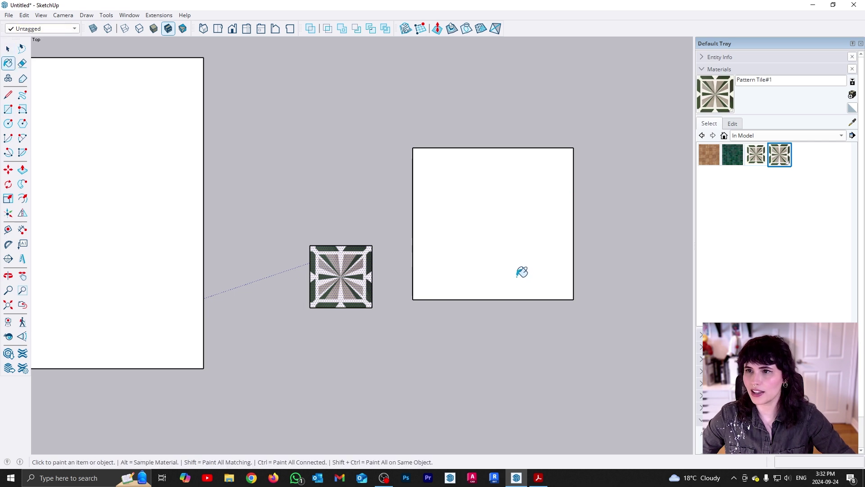
pyautogui.click(503, 236)
pyautogui.scroll(5, 528, 285)
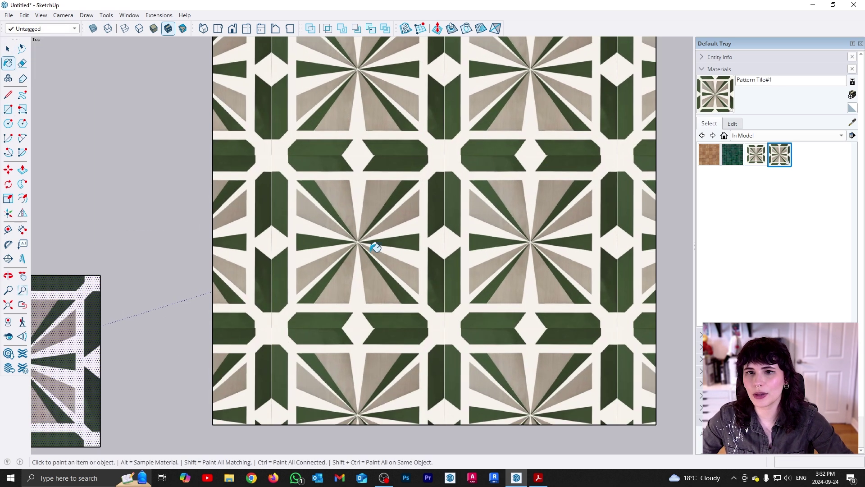
pyautogui.scroll(-3, 373, 247)
pyautogui.scroll(-3, 415, 251)
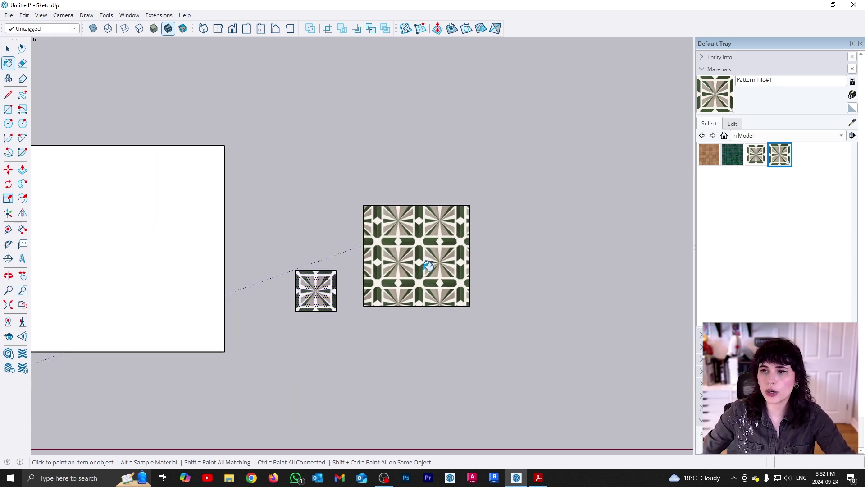
# Delete the 2' tiled square and the test rectangle beside it
pyautogui.press('space')
pyautogui.moveTo(277, 172); pyautogui.dragTo(624, 429)
pyautogui.press('Delete')
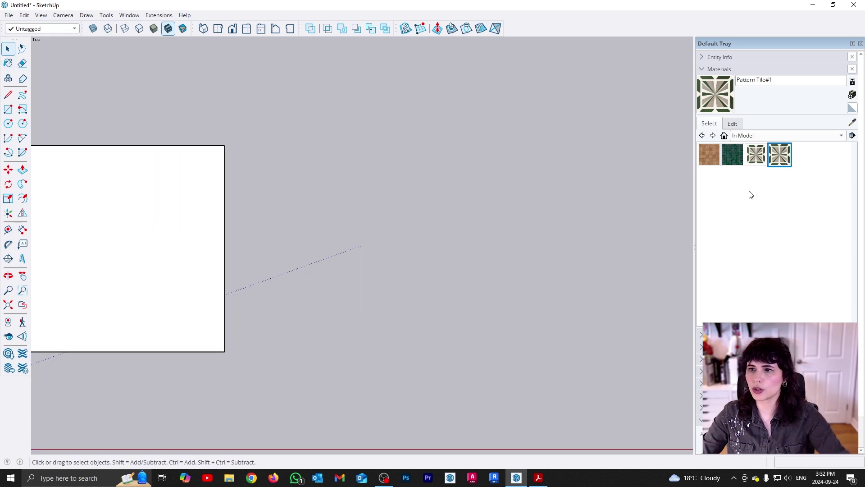
# Delete the original Pattern Tile material, which still has white margins, from the model's materials
pyautogui.click(751, 155)
pyautogui.rightClick(757, 154)
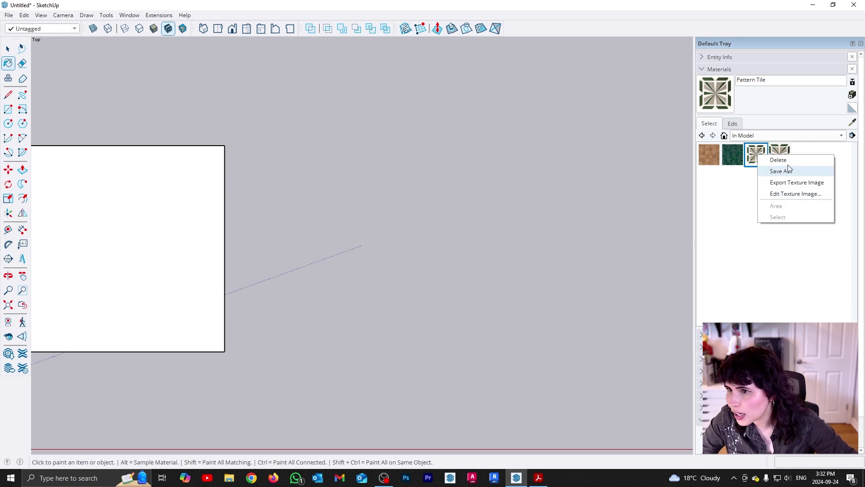
pyautogui.click(788, 160)
pyautogui.click(480, 245)
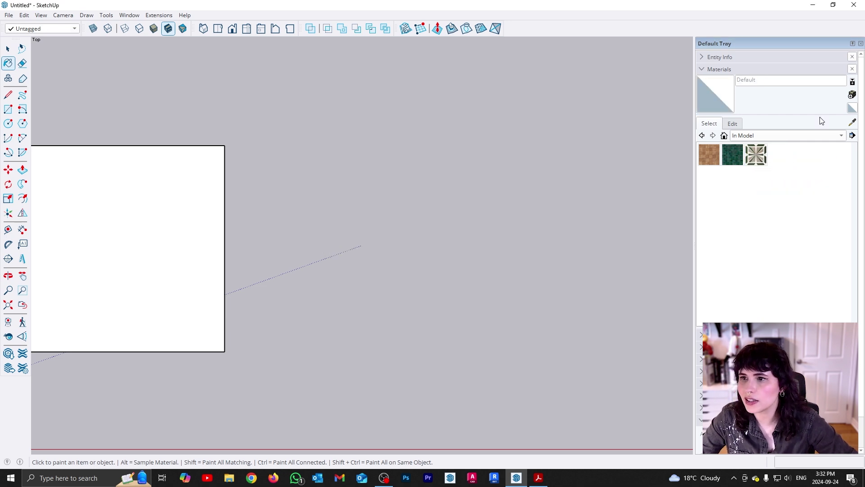
# Rename the Pattern Tile#1 material as Pattern Tile
pyautogui.click(757, 157)
pyautogui.click(779, 80)
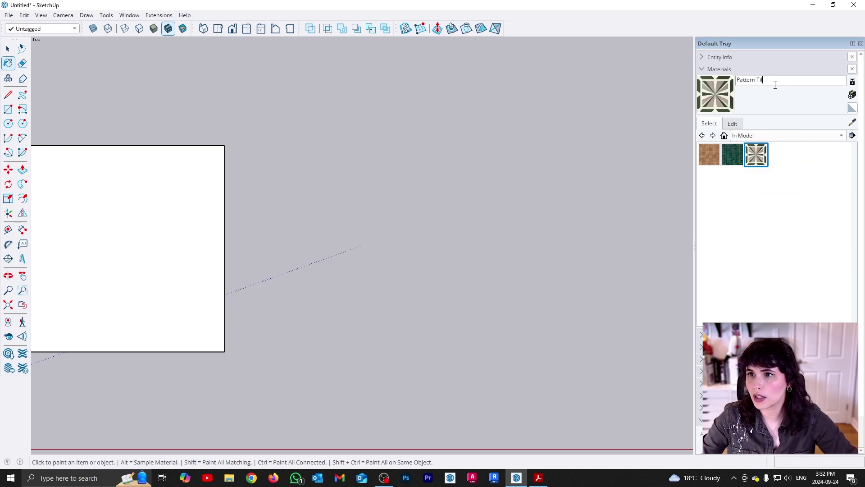
pyautogui.write('e')
pyautogui.press('Return')
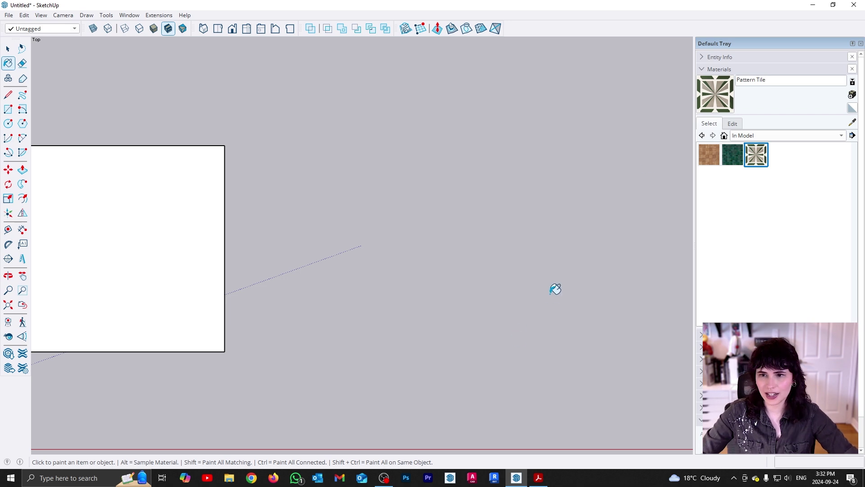
# Offset the large square's outline 1' inward to create an outer border face
pyautogui.press('space')
pyautogui.keyDown('shift'); pyautogui.moveTo(218, 336); pyautogui.dragTo(439, 322, button='middle'); pyautogui.keyUp('shift')
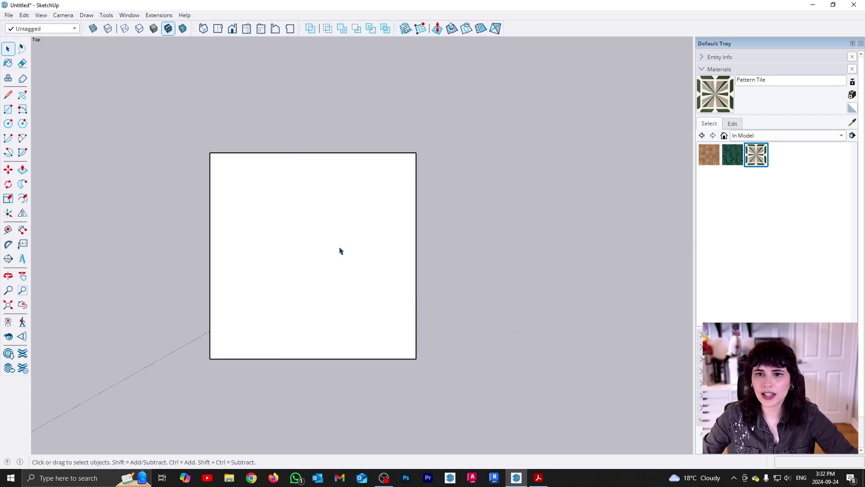
pyautogui.scroll(1, 296, 317)
pyautogui.scroll(1, 296, 317)
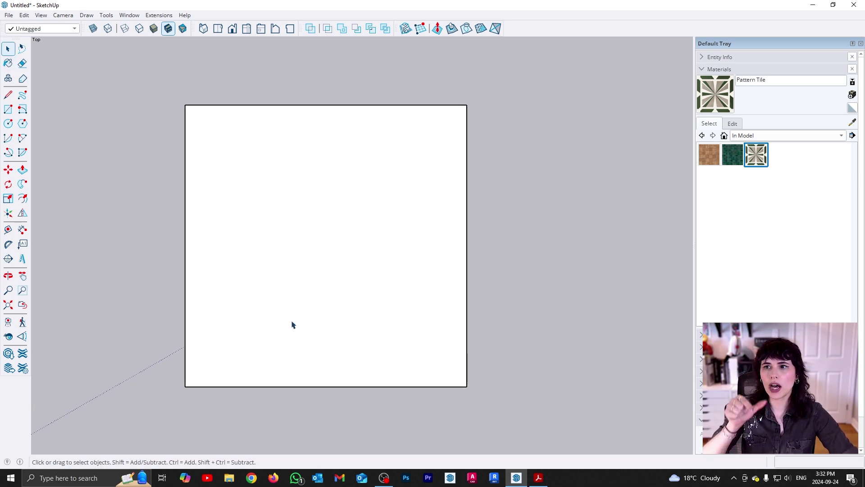
pyautogui.click(700, 162)
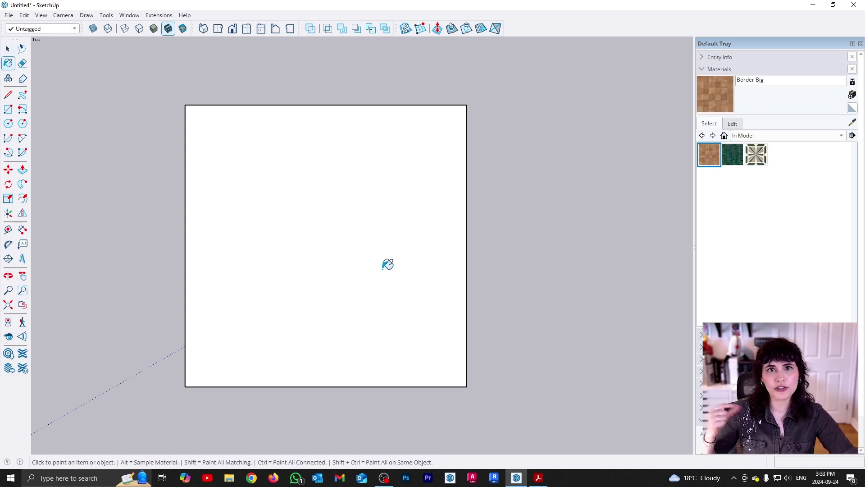
pyautogui.press('f')
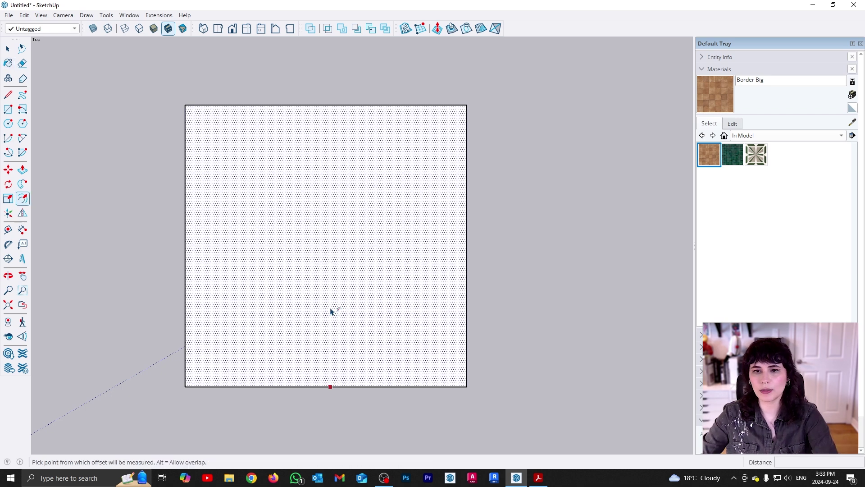
pyautogui.click(302, 386)
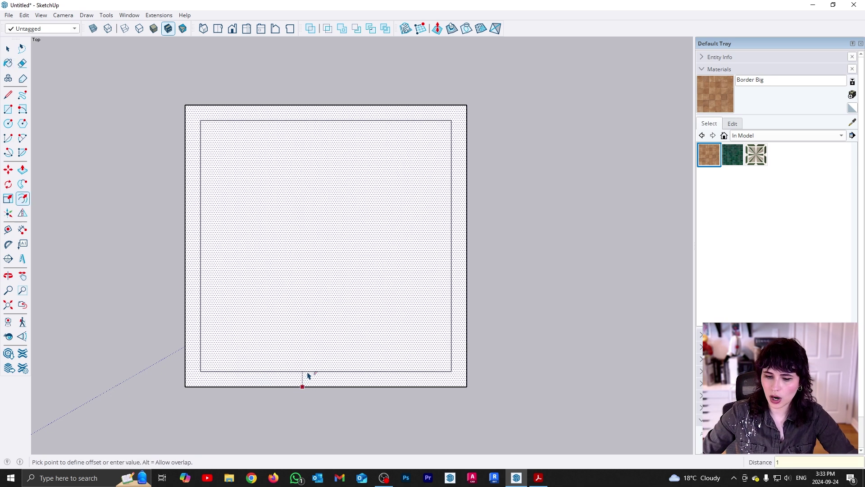
pyautogui.press('Return')
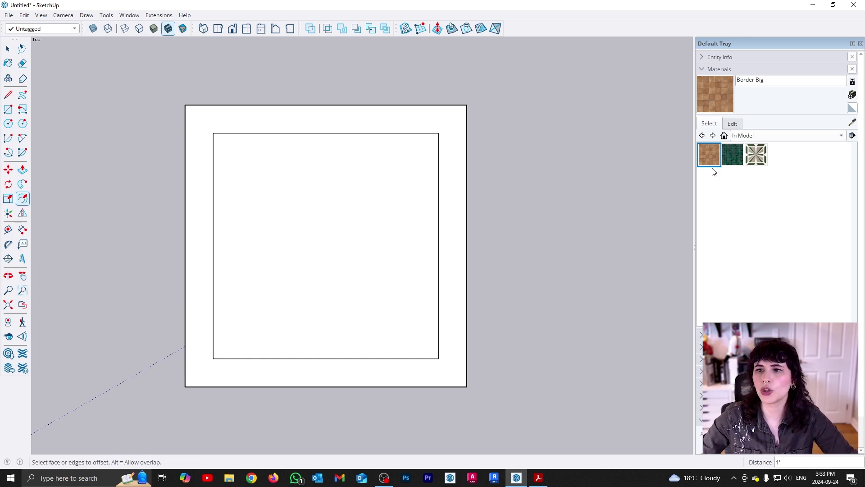
# Paint the 1' outer border face with the Border Big material
pyautogui.click(710, 154)
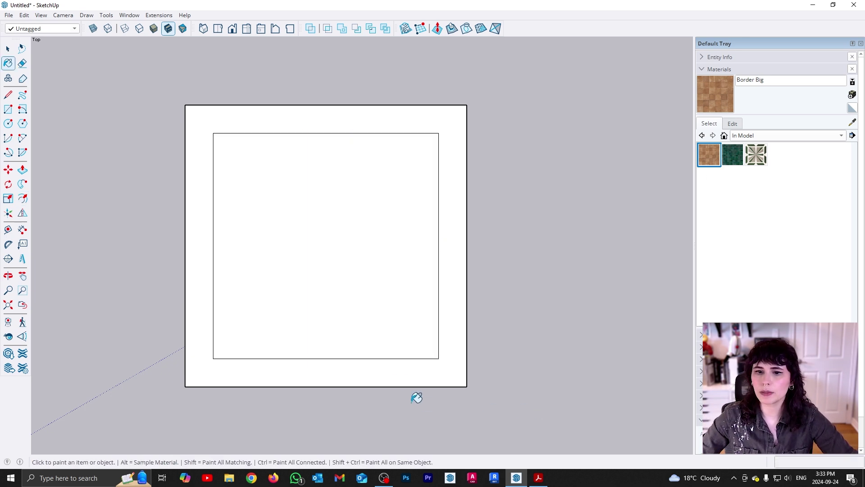
pyautogui.press('space')
pyautogui.click(382, 377)
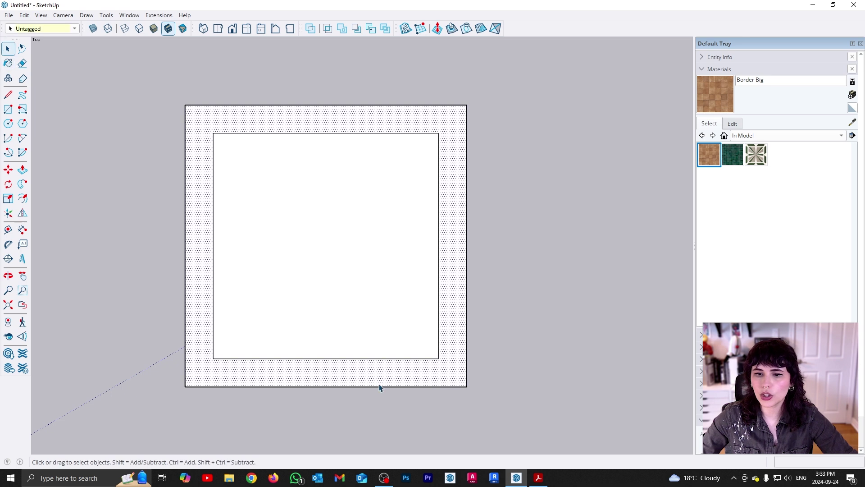
pyautogui.click(710, 155)
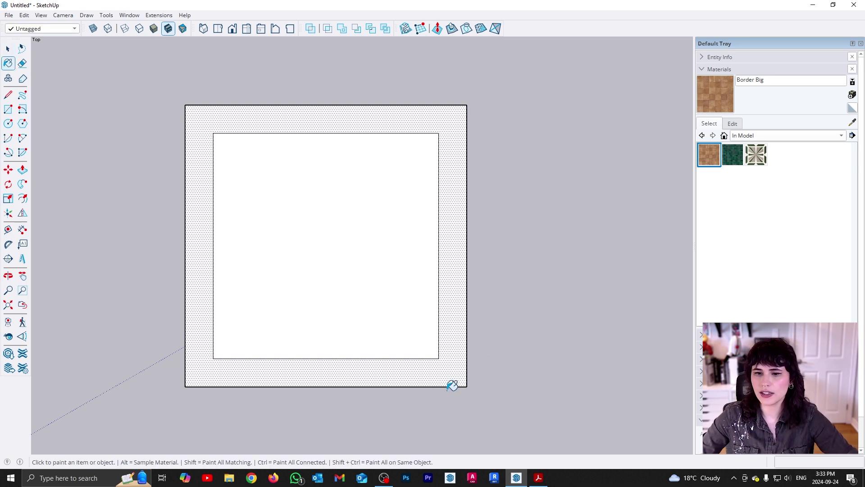
pyautogui.click(453, 382)
# Start repositioning the texture on the outer border face and turn on fixed pins
pyautogui.press('space')
pyautogui.moveTo(239, 381); pyautogui.dragTo(247, 363, button='middle')
pyautogui.rightClick(247, 364)
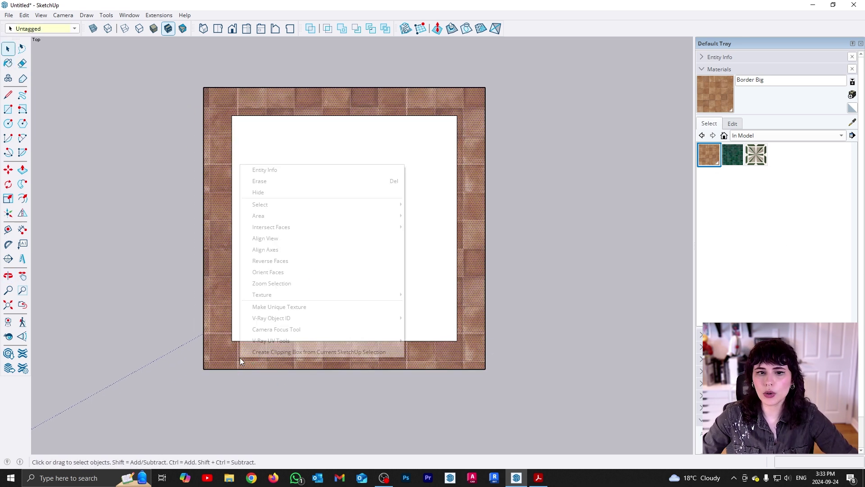
pyautogui.moveTo(349, 295)
pyautogui.click(450, 294)
pyautogui.scroll(2, 213, 366)
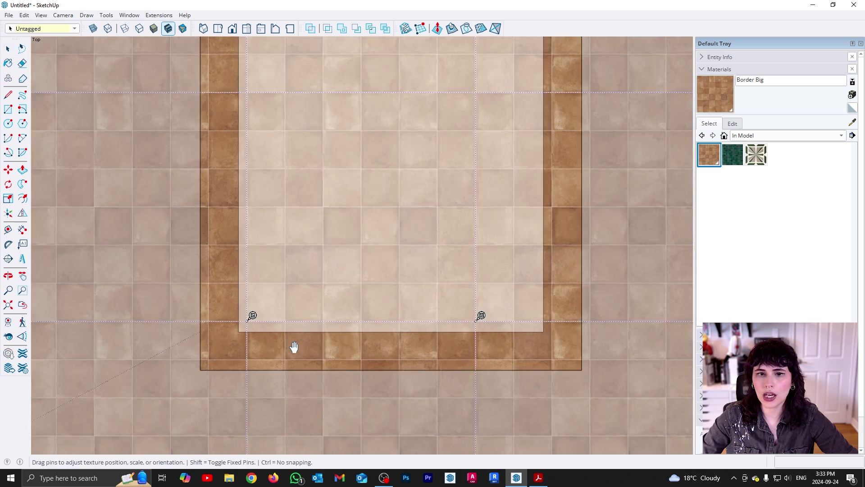
pyautogui.rightClick(294, 347)
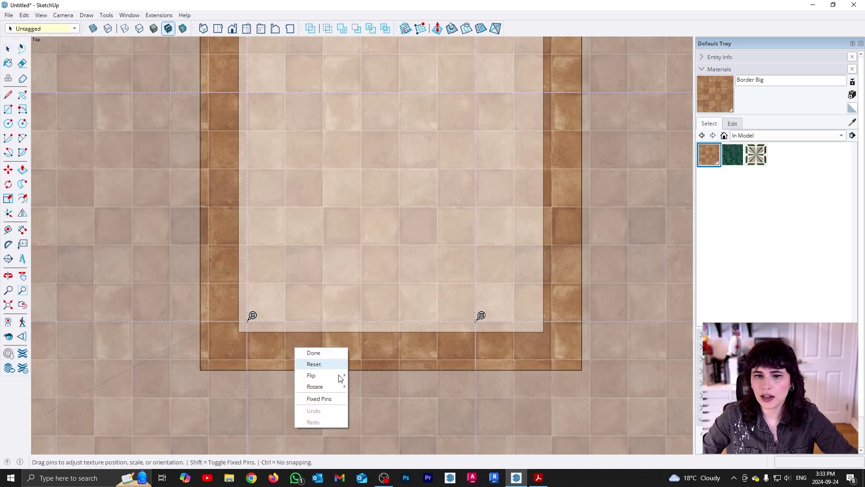
pyautogui.click(319, 398)
# Move the Border Big texture by its red pin to the border's lower-left outer corner so whole tiles line up with the border, and finish positioning
pyautogui.scroll(-5, 286, 379)
pyautogui.scroll(6, 274, 415)
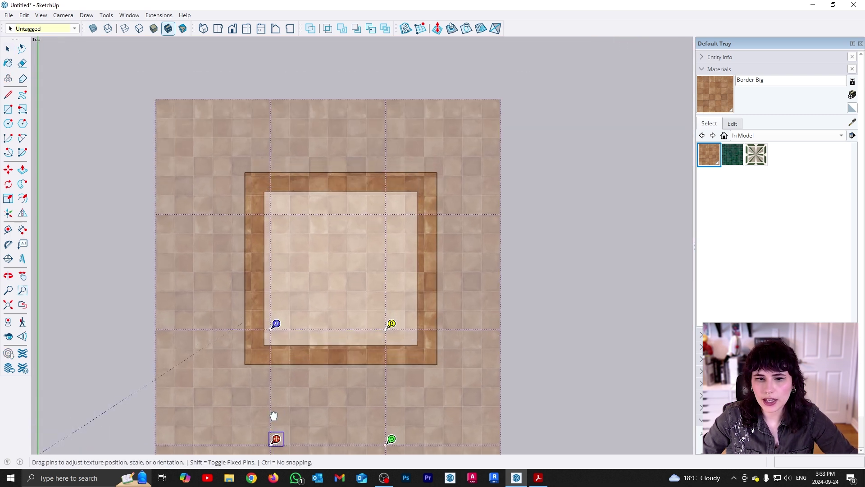
pyautogui.scroll(1, 262, 357)
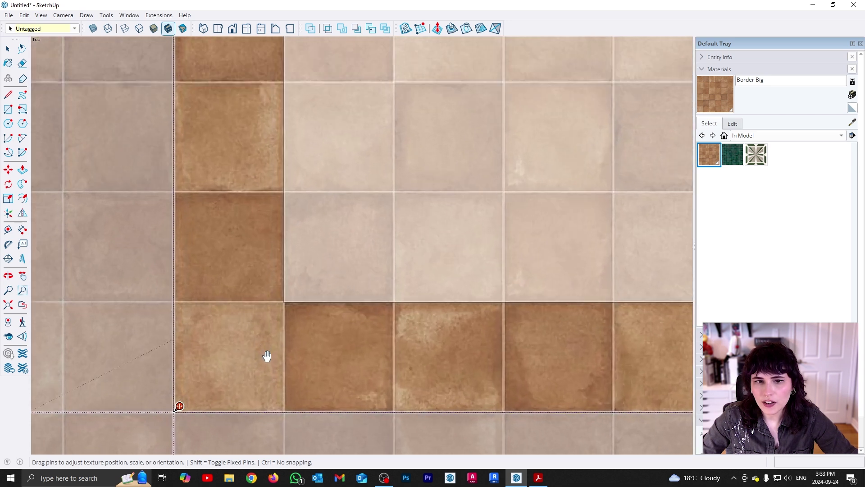
pyautogui.scroll(-3, 251, 370)
pyautogui.scroll(-1, 251, 371)
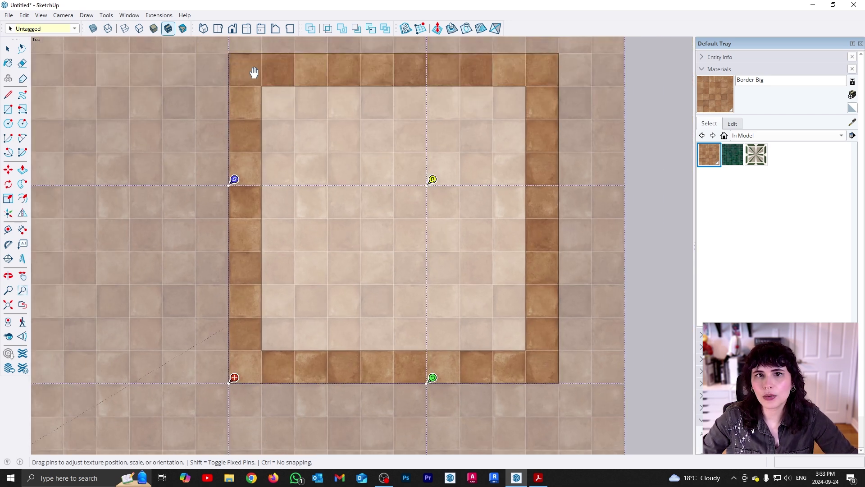
pyautogui.scroll(5, 254, 63)
pyautogui.scroll(-3, 227, 238)
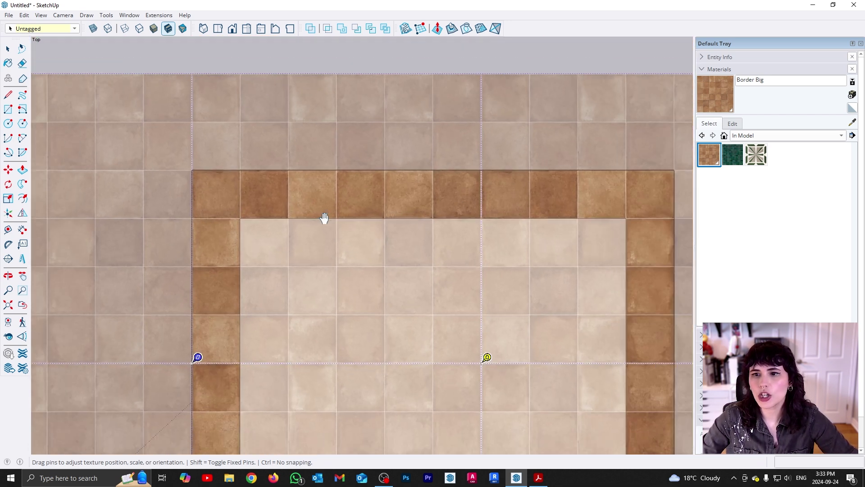
pyautogui.scroll(5, 650, 191)
pyautogui.scroll(-6, 457, 169)
pyautogui.scroll(-4, 466, 222)
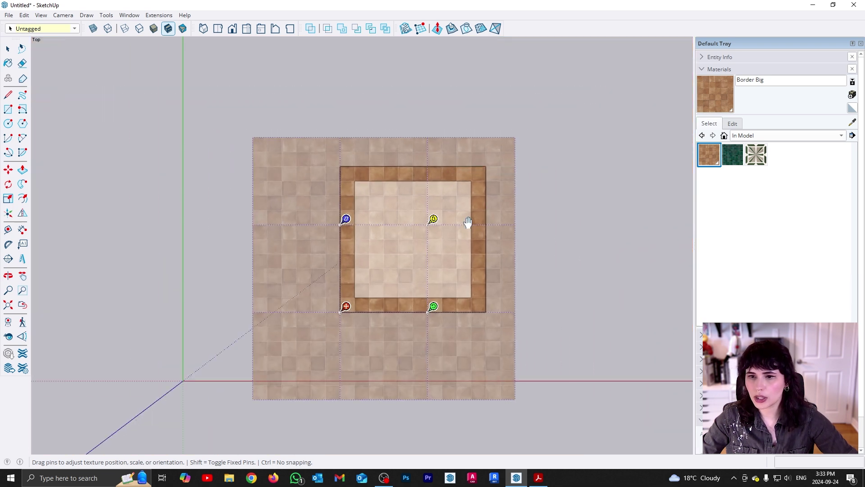
pyautogui.scroll(2, 473, 247)
pyautogui.click(529, 286)
pyautogui.click(561, 276)
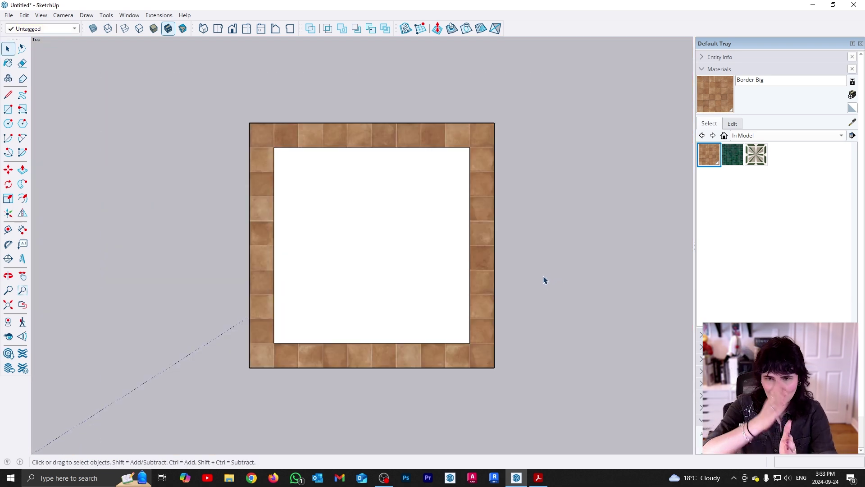
# Offset the inner square's edges 2" inward to create a thin second border
pyautogui.scroll(3, 479, 285)
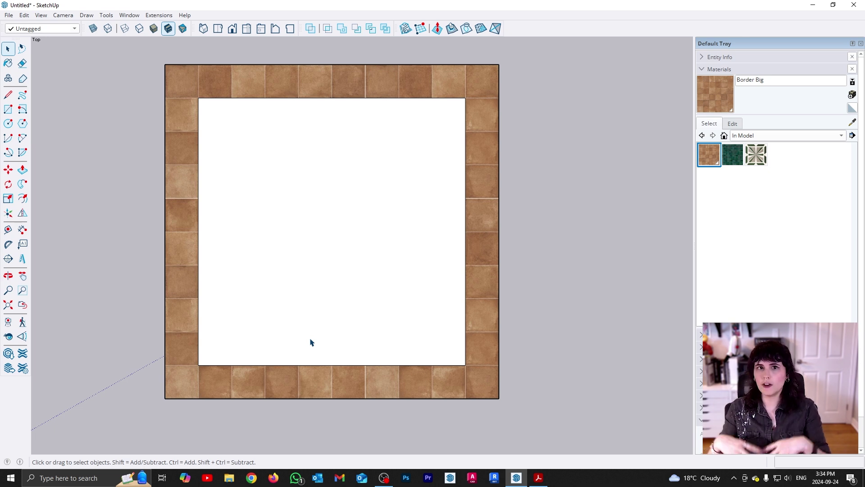
pyautogui.press('f')
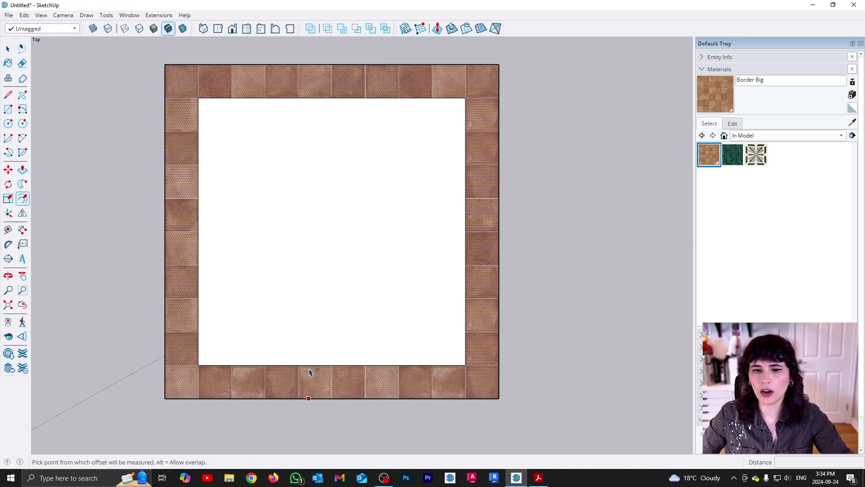
pyautogui.click(310, 364)
pyautogui.press('Return')
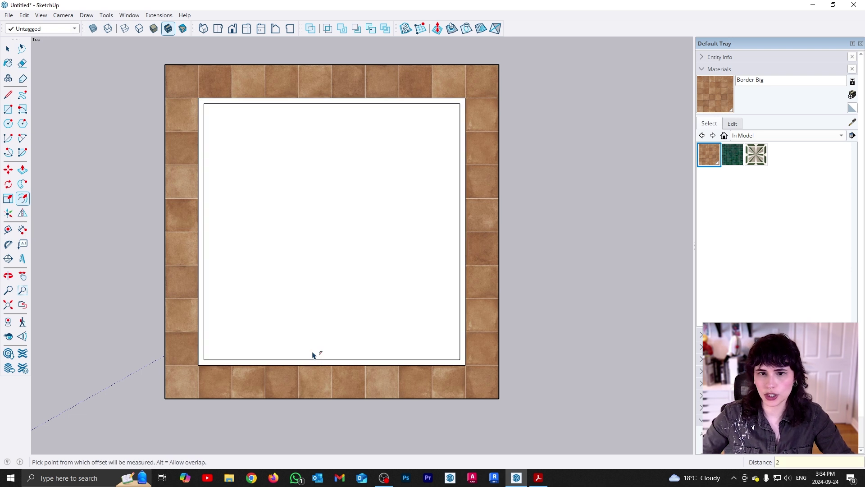
# Paint the thin 2" inner border face with the Mosaic material
pyautogui.press('space')
pyautogui.click(271, 378)
pyautogui.scroll(2, 254, 365)
pyautogui.click(730, 163)
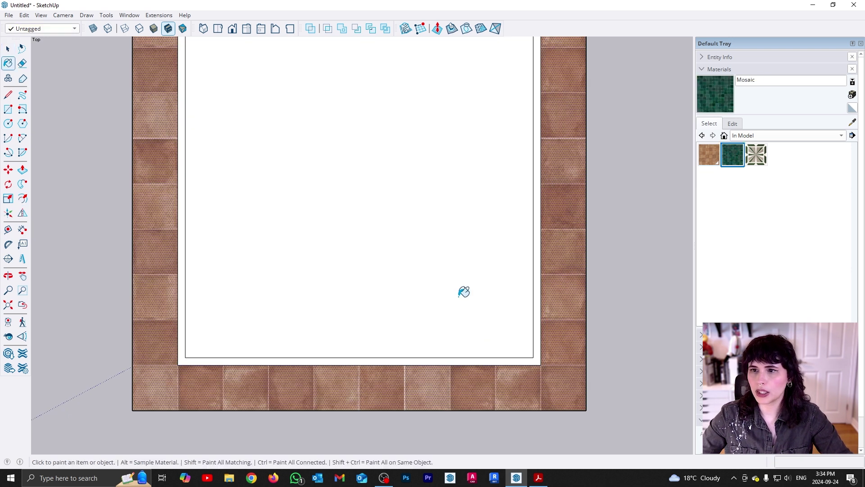
pyautogui.scroll(3, 188, 356)
pyautogui.click(189, 357)
# Start positioning the Mosaic texture on the thin border and move its red pin to the border's lower-left outer corner
pyautogui.press('space')
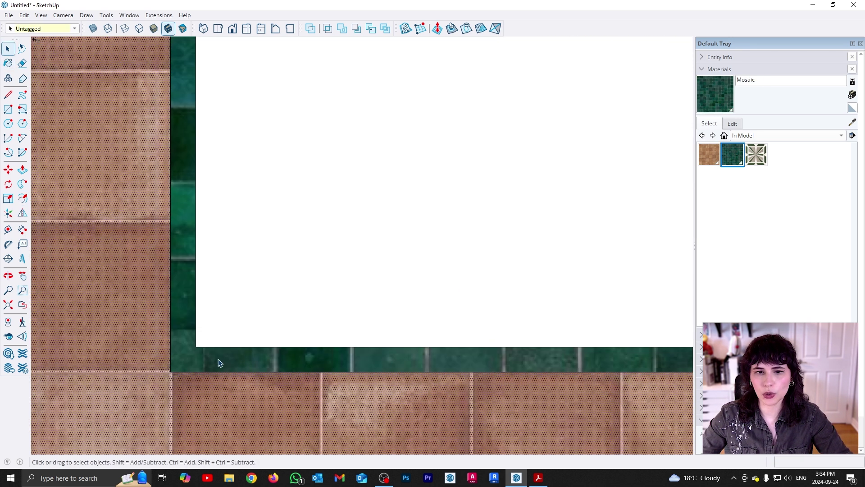
pyautogui.rightClick(218, 359)
pyautogui.moveTo(367, 296)
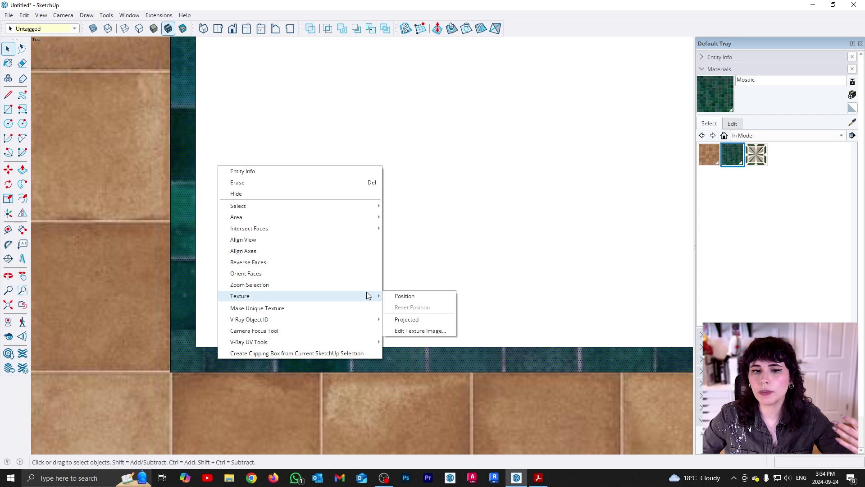
pyautogui.click(397, 296)
pyautogui.scroll(-6, 269, 311)
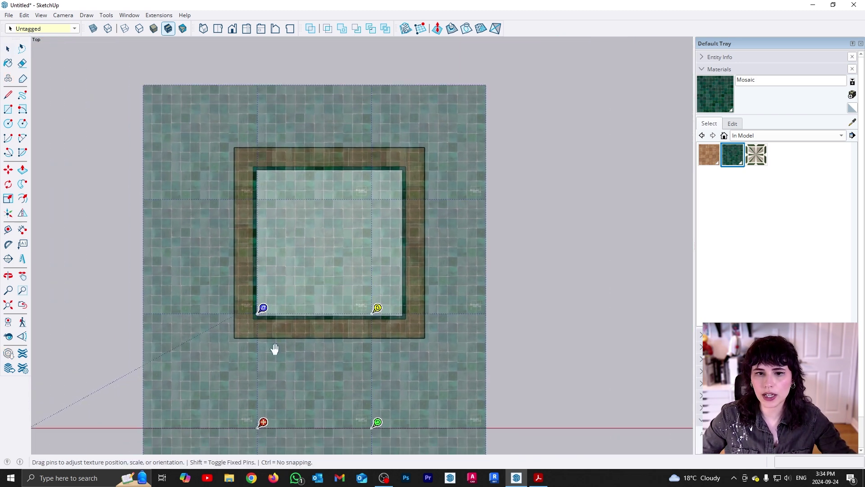
pyautogui.moveTo(263, 420); pyautogui.dragTo(278, 319)
pyautogui.scroll(6, 276, 315)
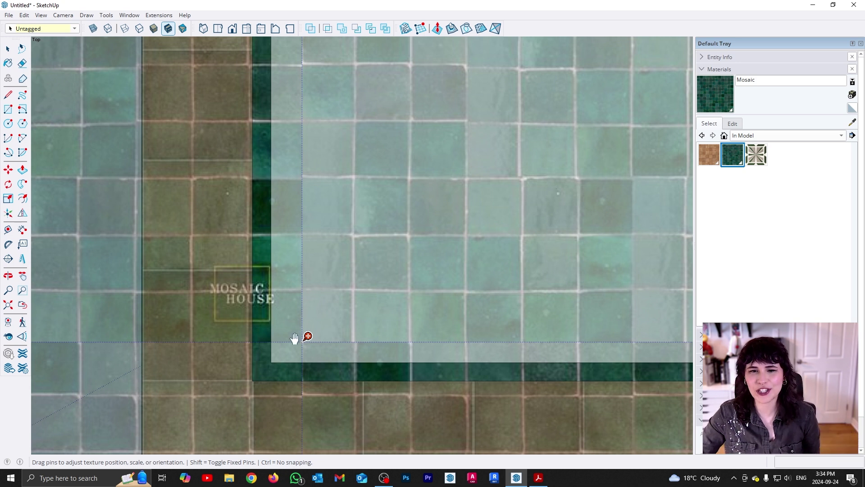
pyautogui.moveTo(308, 336); pyautogui.dragTo(257, 372)
pyautogui.scroll(-5, 253, 333)
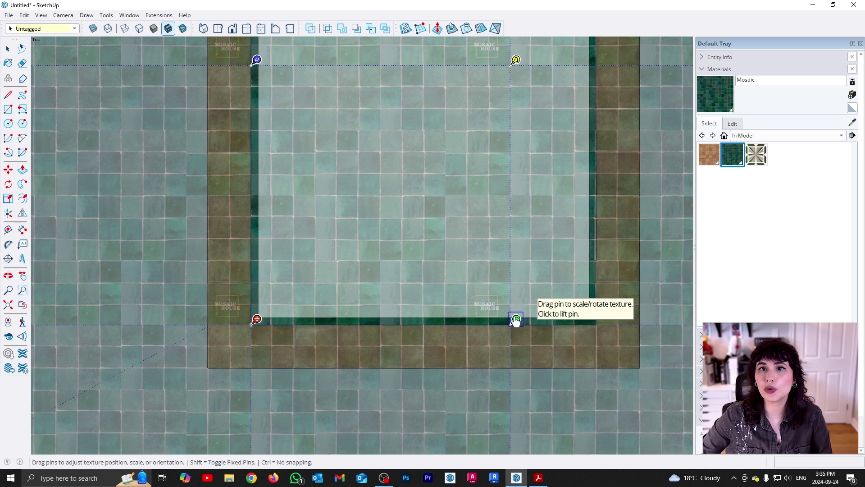
# Relocate the green pin two tiles from the red pin and scale the Mosaic texture so two tiles span the thin border's width
pyautogui.click(516, 320)
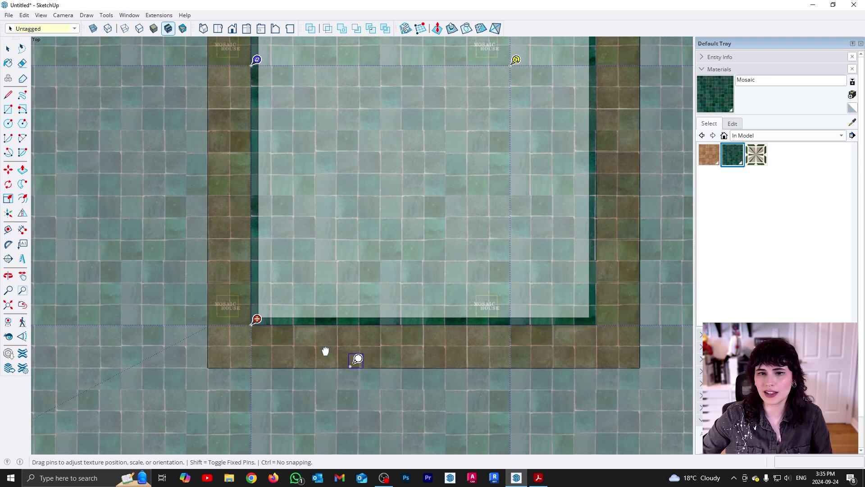
pyautogui.scroll(4, 297, 321)
pyautogui.scroll(1, 306, 310)
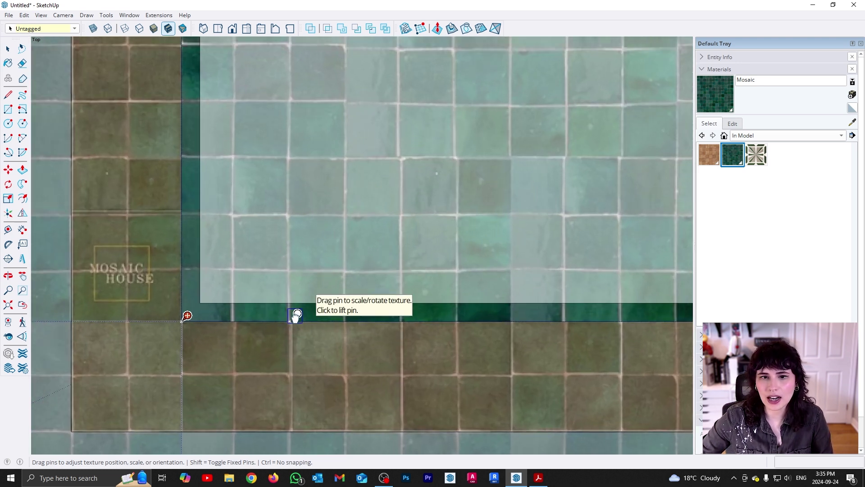
pyautogui.scroll(2, 194, 322)
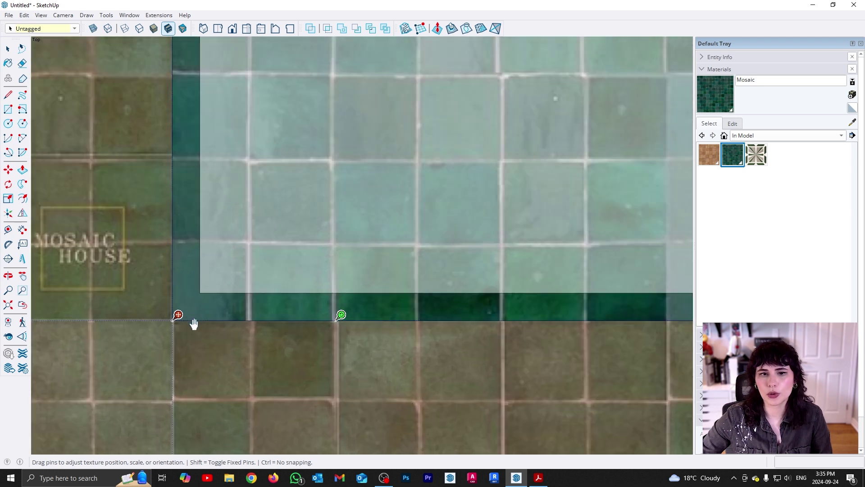
pyautogui.moveTo(324, 316); pyautogui.dragTo(147, 318)
pyautogui.scroll(-4, 146, 318)
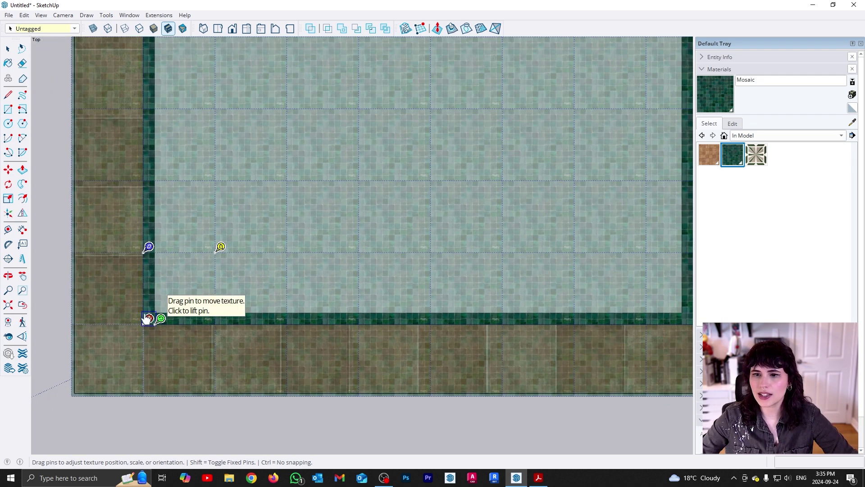
# Check the mosaic alignment at the border corners, fine-tune the texture scale with the green pin, and finish positioning
pyautogui.scroll(3, 599, 331)
pyautogui.scroll(3, 598, 332)
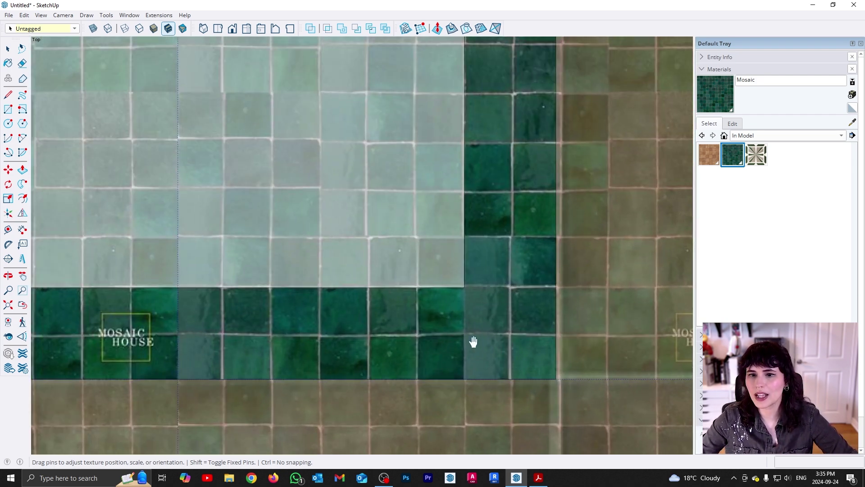
pyautogui.scroll(-5, 474, 371)
pyautogui.scroll(4, 467, 87)
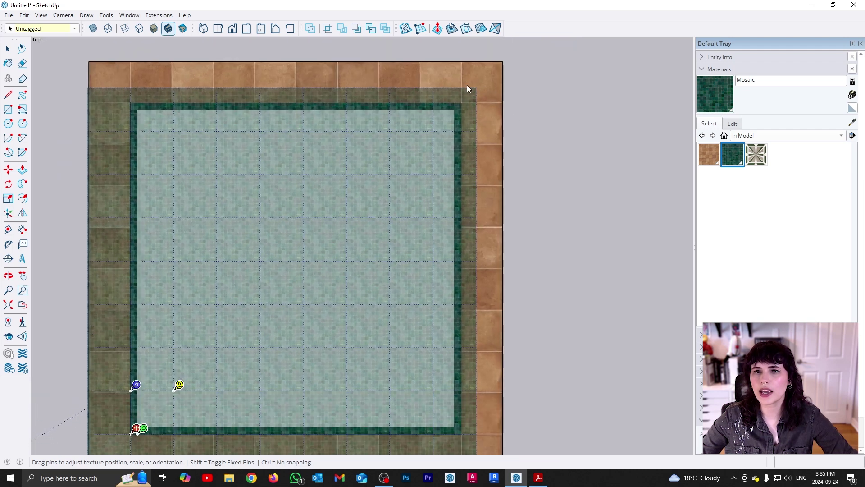
pyautogui.scroll(4, 469, 109)
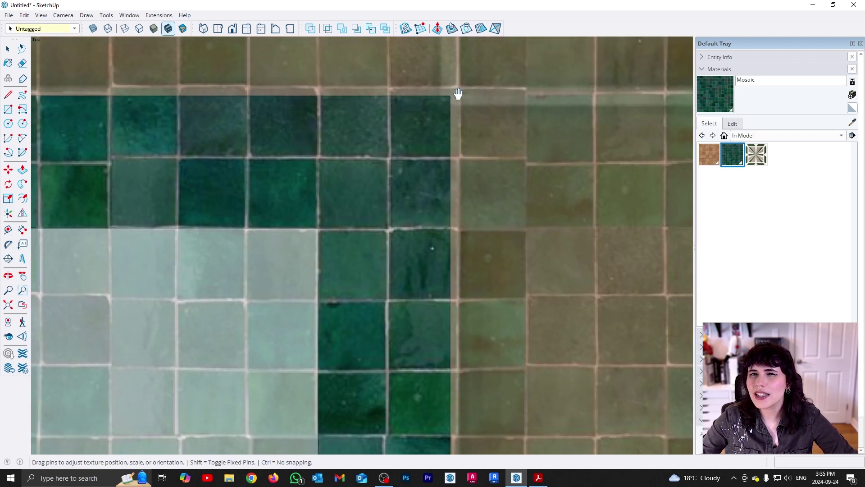
pyautogui.scroll(-6, 465, 89)
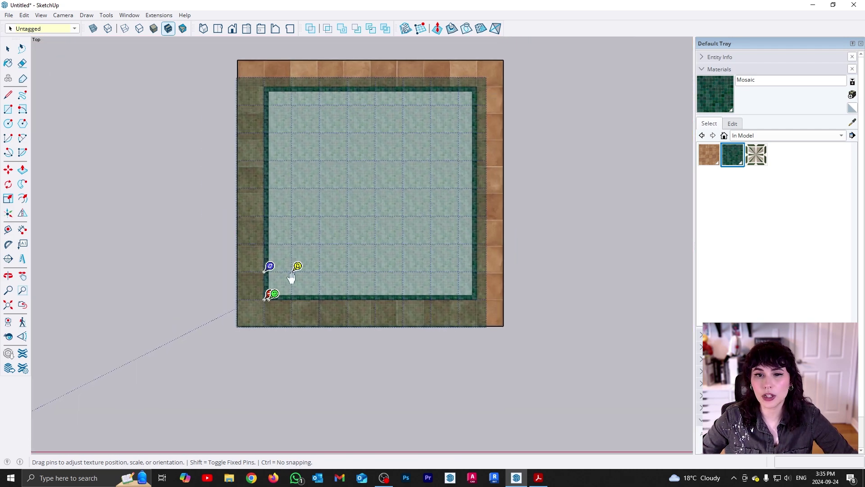
pyautogui.scroll(3, 307, 288)
pyautogui.scroll(5, 258, 306)
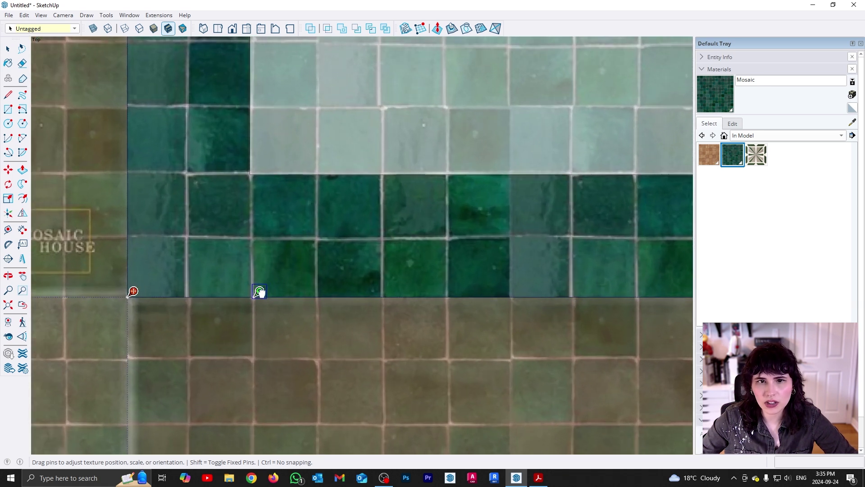
pyautogui.click(260, 292)
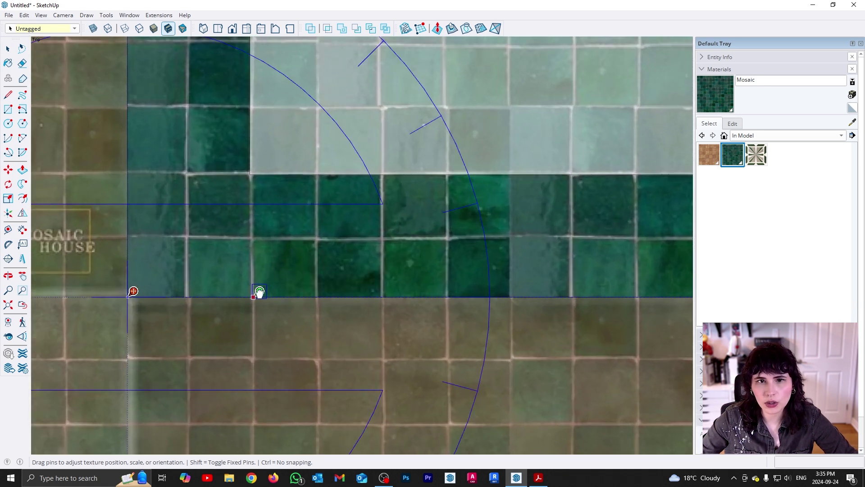
pyautogui.moveTo(258, 292); pyautogui.dragTo(253, 292)
pyautogui.scroll(4, 253, 292)
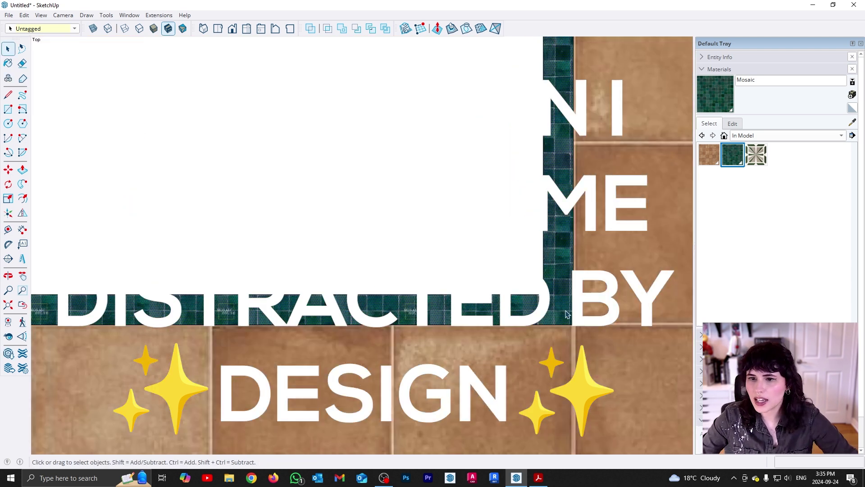
pyautogui.rightClick(506, 108)
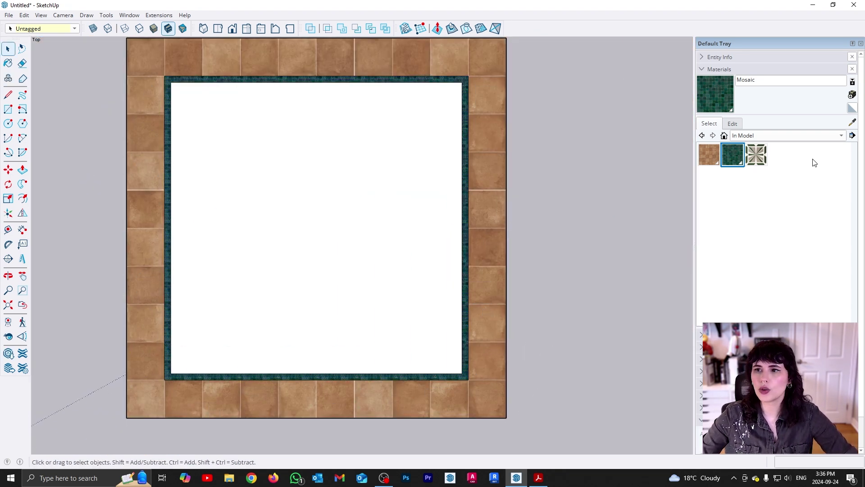
# Set the Pattern Tile texture size to 2' and paint the large center face with it
pyautogui.click(755, 155)
pyautogui.click(733, 123)
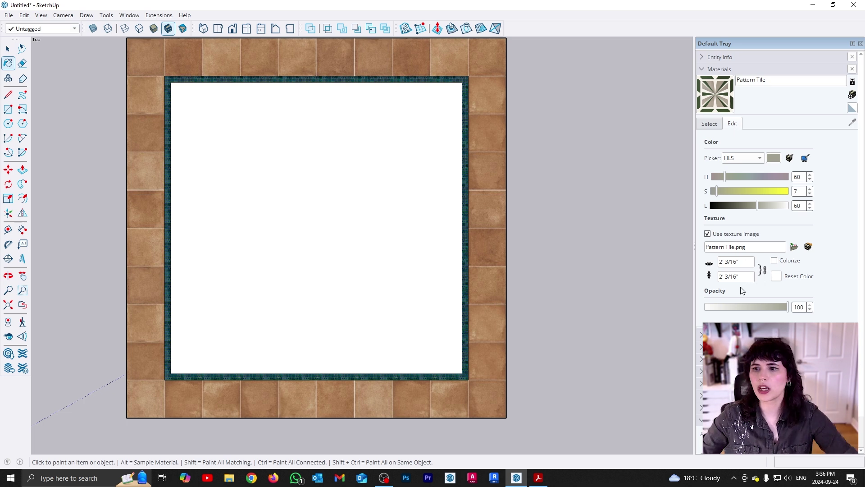
pyautogui.tripleClick(735, 262)
pyautogui.write("2'")
pyautogui.press('Return')
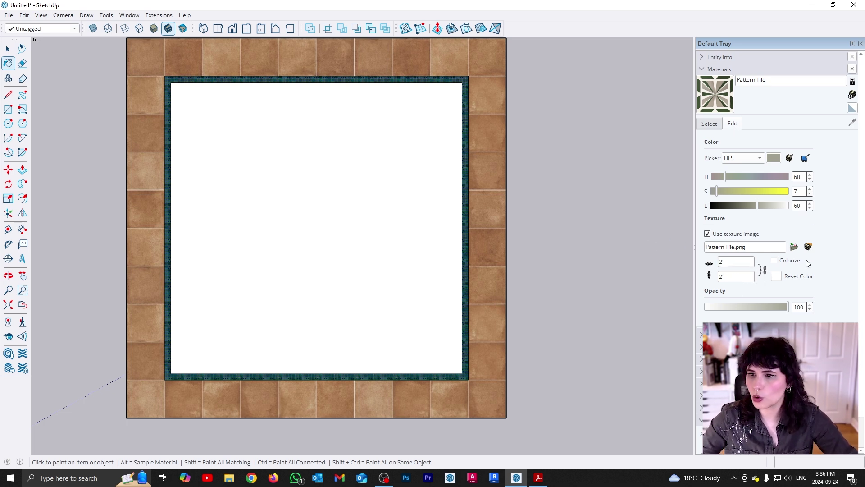
pyautogui.click(413, 343)
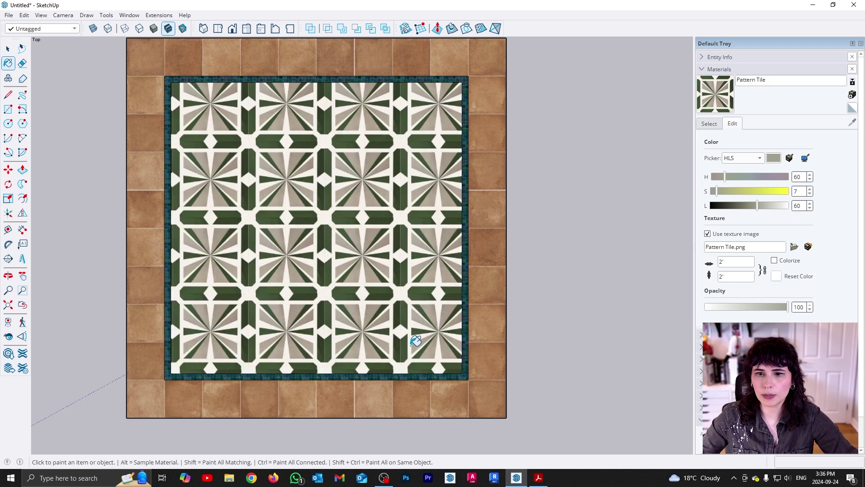
# Move the Pattern Tile texture by its red pin to the center face's lower-left corner and check how the tiles meet the borders
pyautogui.press('space')
pyautogui.rightClick(291, 141)
pyautogui.moveTo(311, 272)
pyautogui.click(470, 272)
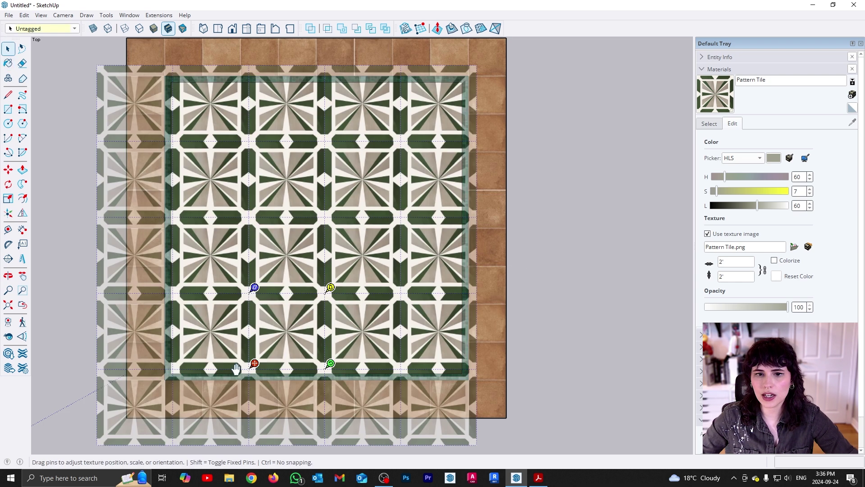
pyautogui.scroll(4, 236, 369)
pyautogui.keyDown('shift'); pyautogui.moveTo(236, 369); pyautogui.dragTo(141, 368, button='middle'); pyautogui.keyUp('shift')
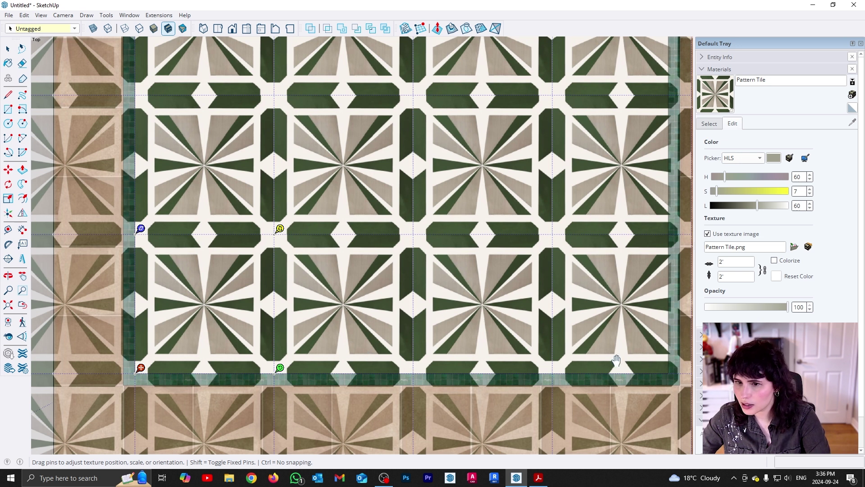
pyautogui.scroll(-2, 616, 359)
pyautogui.scroll(3, 614, 345)
pyautogui.scroll(-1, 619, 351)
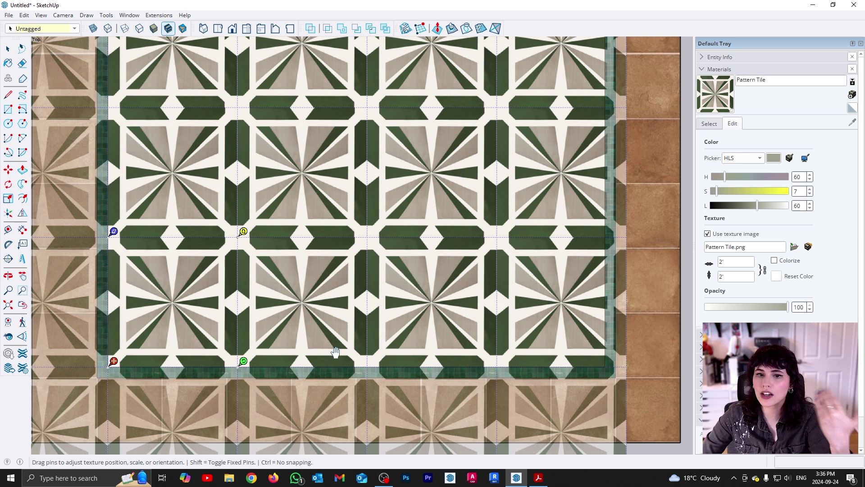
pyautogui.scroll(-5, 268, 360)
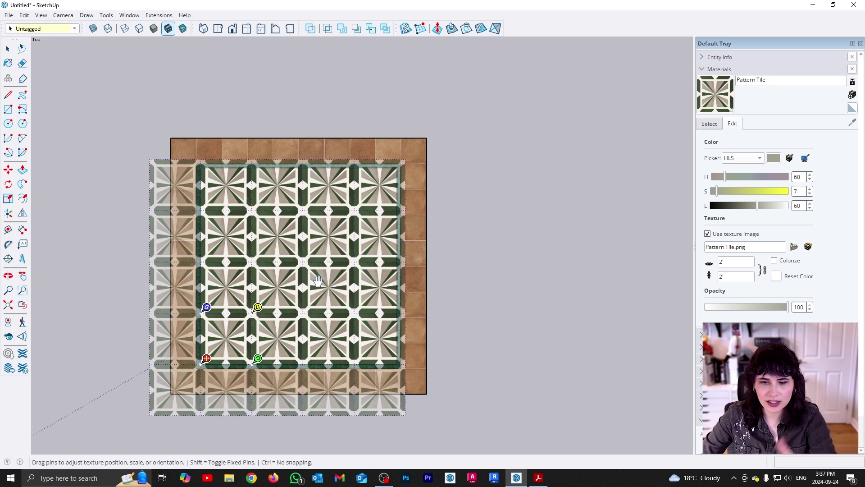
pyautogui.click(488, 260)
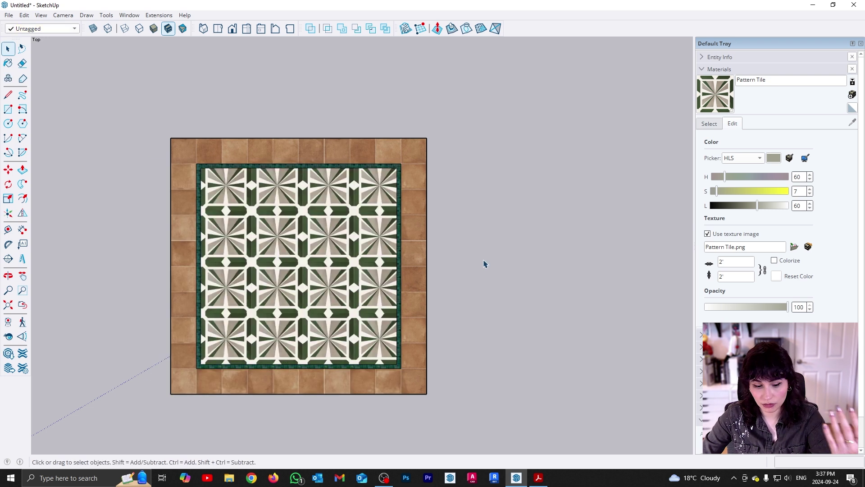
# Place a horizontal guide 5' from the floor's upper edge and a vertical guide through its middle to mark the center
pyautogui.press('t')
pyautogui.click(362, 138)
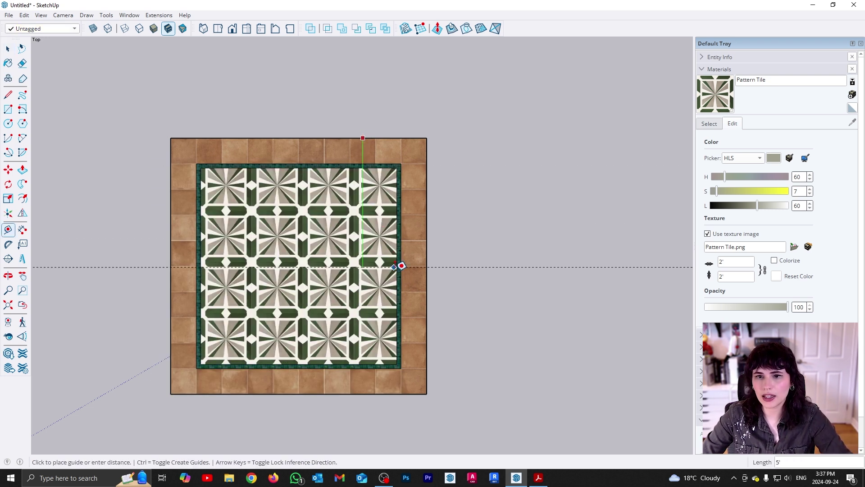
pyautogui.click(403, 261)
pyautogui.click(426, 245)
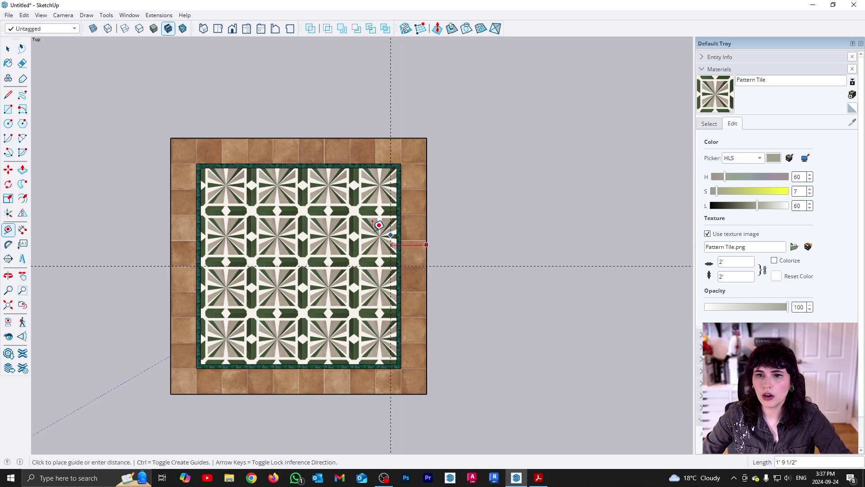
pyautogui.click(298, 172)
# Reposition the Pattern Tile texture by moving its red pin to the guides' intersection at the floor's center, and finish positioning
pyautogui.press('space')
pyautogui.rightClick(350, 304)
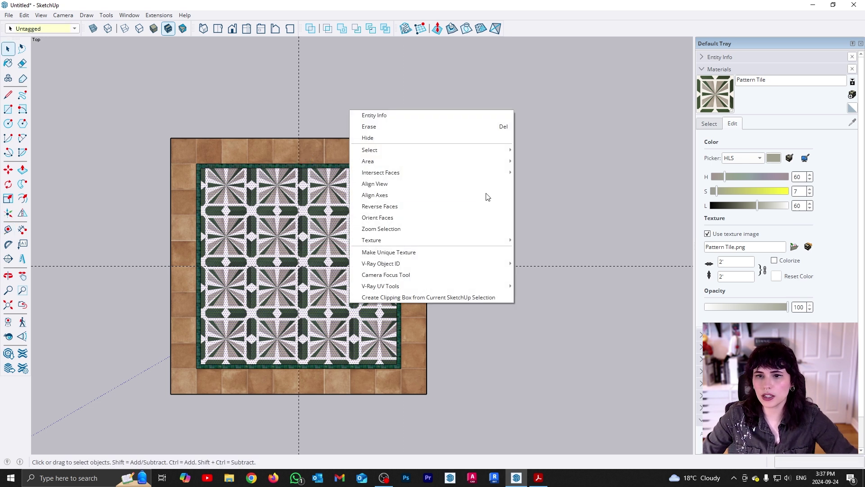
pyautogui.moveTo(478, 243)
pyautogui.click(536, 240)
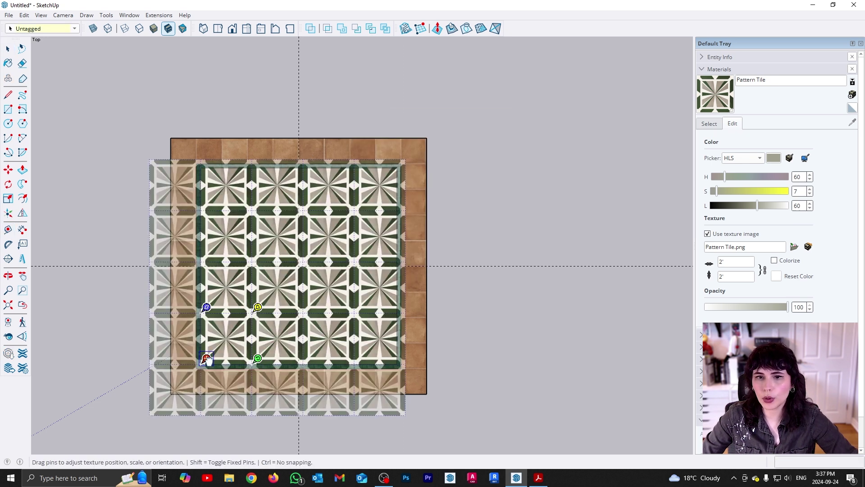
pyautogui.moveTo(221, 358); pyautogui.dragTo(319, 258)
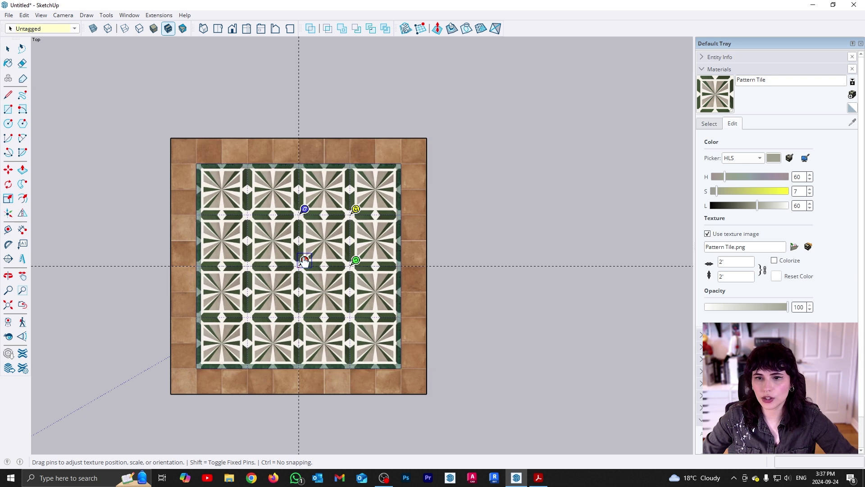
pyautogui.click(406, 314)
# Delete all guides and inspect the finished floor's tile alignment at the borders
pyautogui.scroll(2, 342, 363)
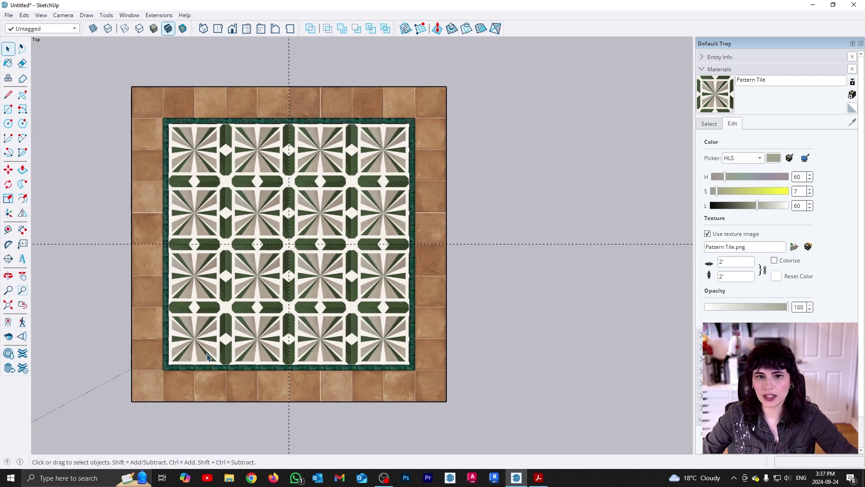
pyautogui.click(30, 14)
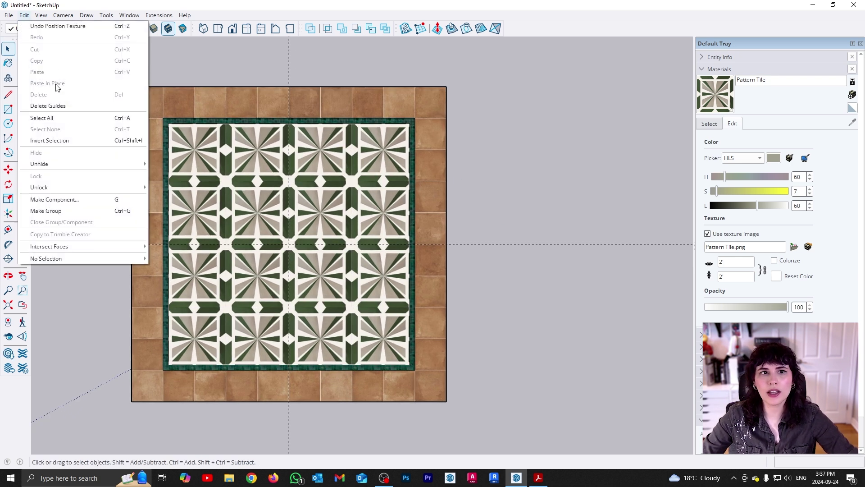
pyautogui.click(54, 104)
pyautogui.scroll(-1, 301, 317)
pyautogui.scroll(-1, 300, 318)
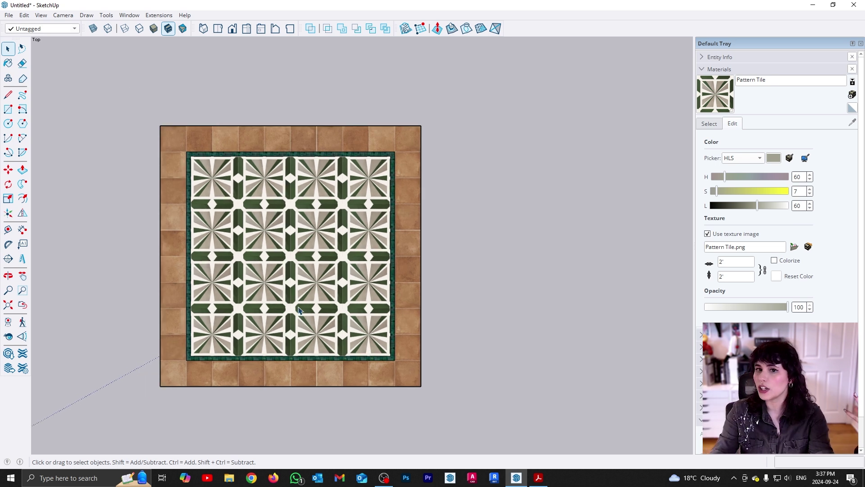
pyautogui.scroll(4, 376, 381)
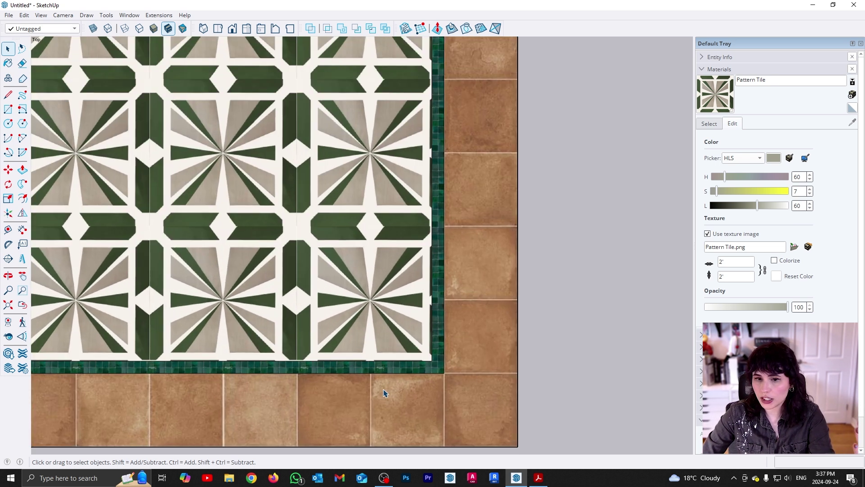
# Sample the floor's outer Border Big material and match its color on screen to the pattern tile's beige petals
pyautogui.scroll(1, 381, 388)
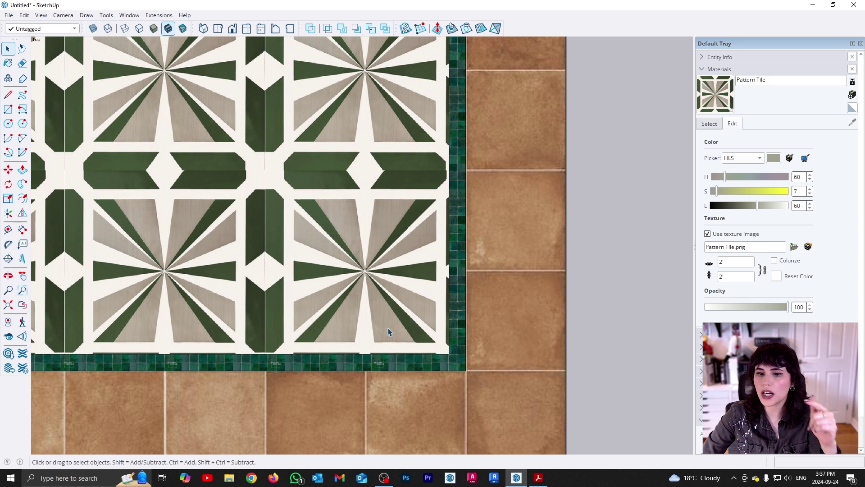
pyautogui.scroll(-1, 417, 415)
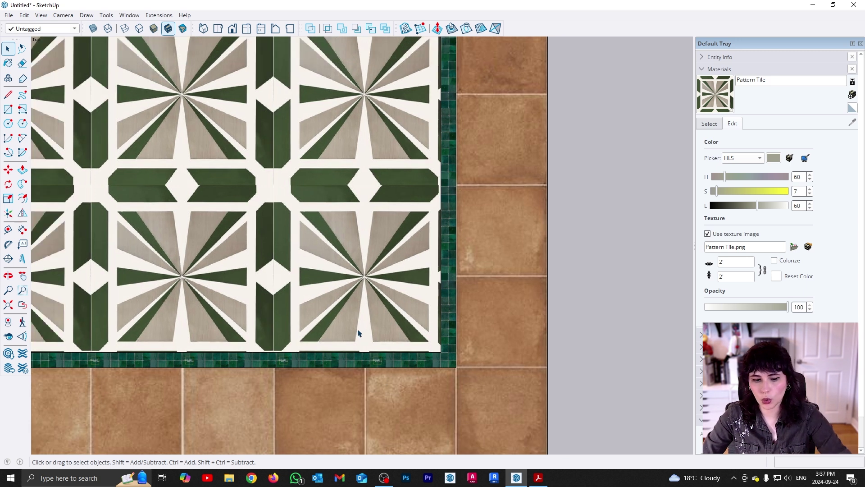
pyautogui.press('b')
pyautogui.keyDown('alt'); pyautogui.click(418, 396); pyautogui.keyUp('alt')
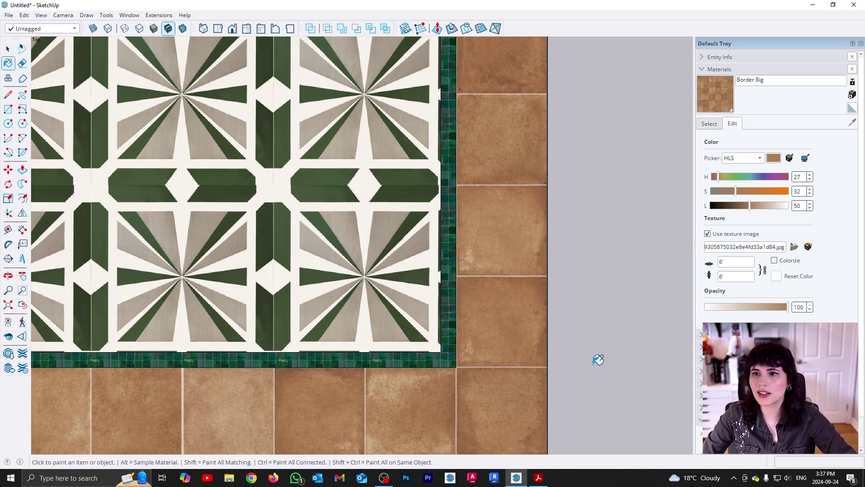
pyautogui.scroll(1, 496, 405)
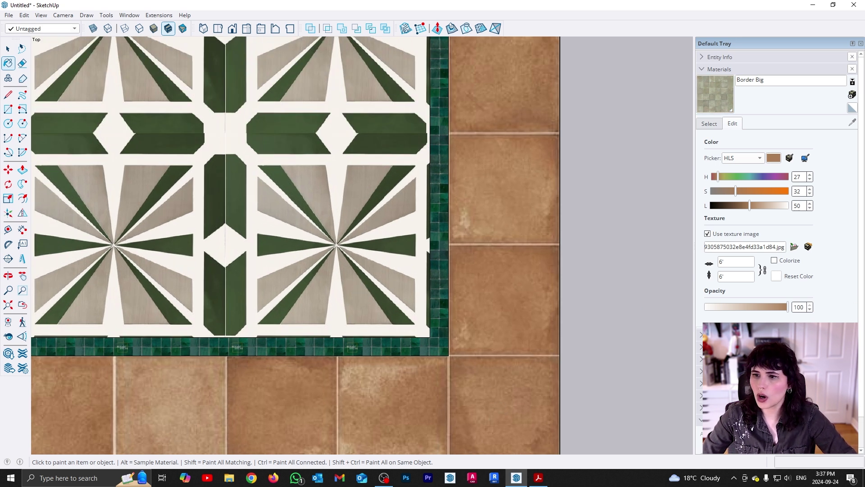
pyautogui.click(805, 159)
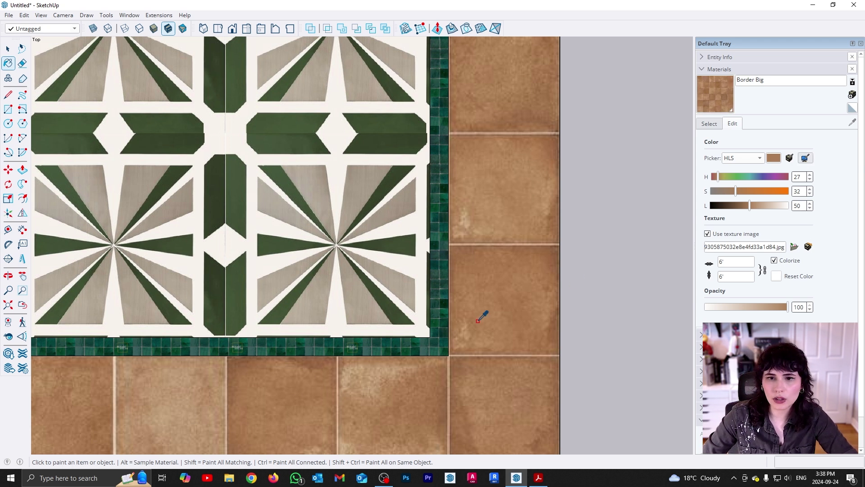
pyautogui.click(362, 296)
pyautogui.scroll(-6, 450, 319)
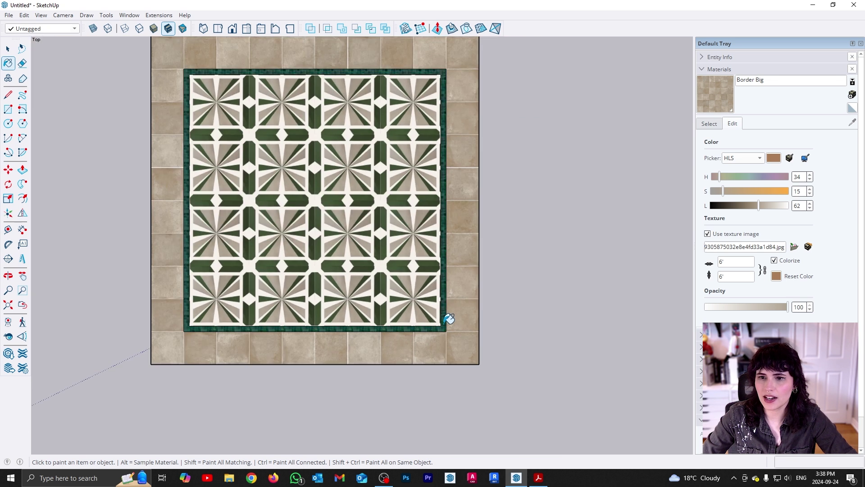
# Sample the Mosaic border material, try matching its color to the pattern tile's dark green, and reset the color
pyautogui.scroll(6, 448, 320)
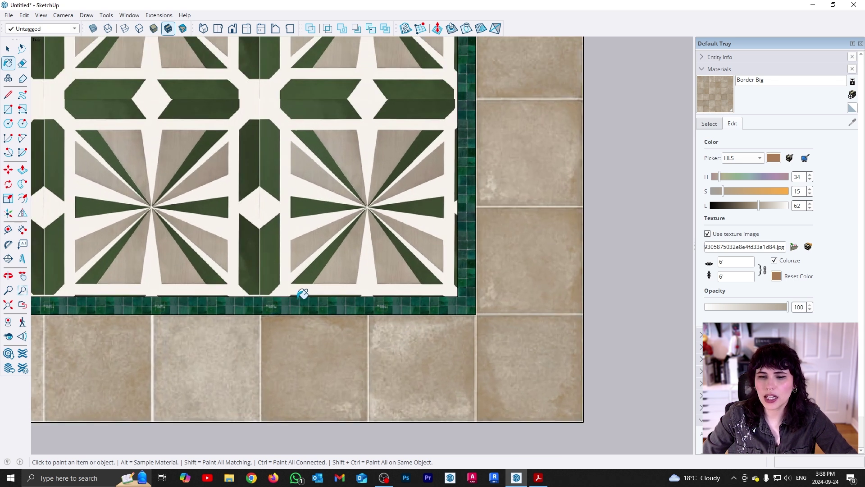
pyautogui.scroll(2, 267, 301)
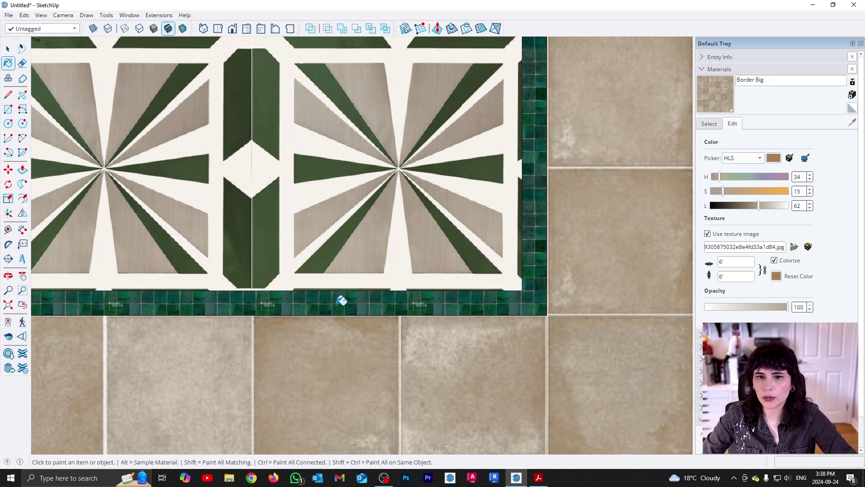
pyautogui.middleClick(417, 305)
pyautogui.keyDown('alt'); pyautogui.click(416, 305); pyautogui.keyUp('alt')
pyautogui.click(806, 157)
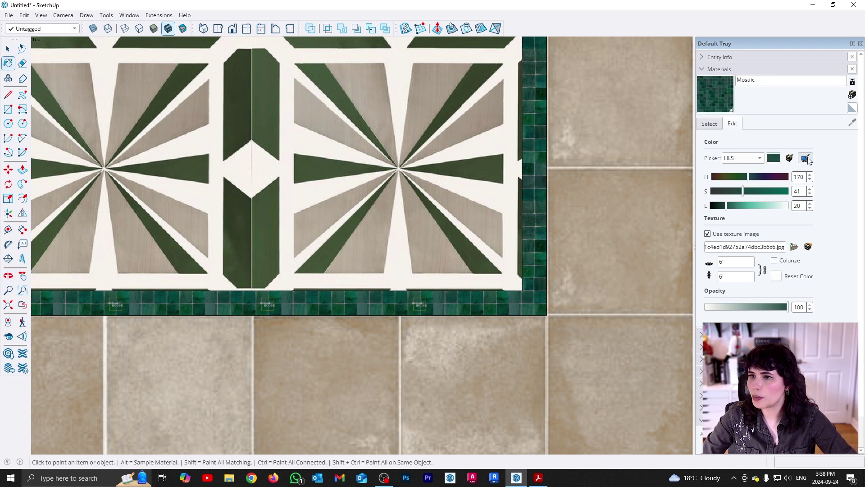
pyautogui.click(266, 246)
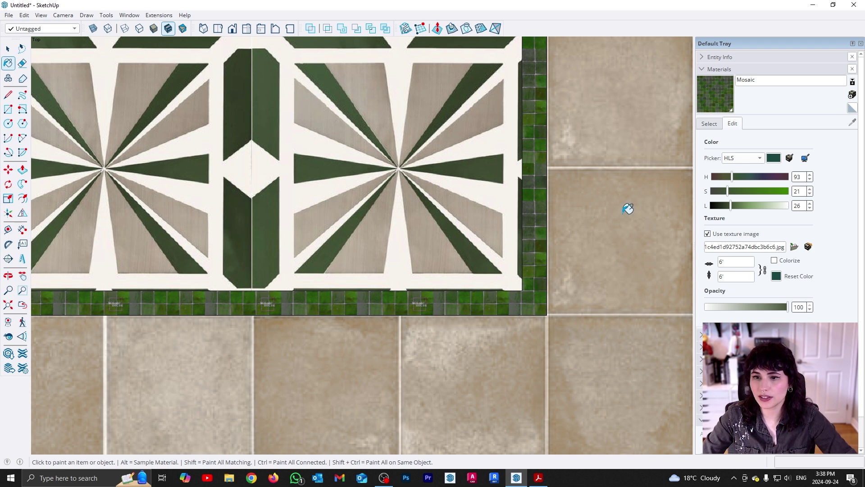
pyautogui.scroll(-1, 466, 272)
pyautogui.click(778, 273)
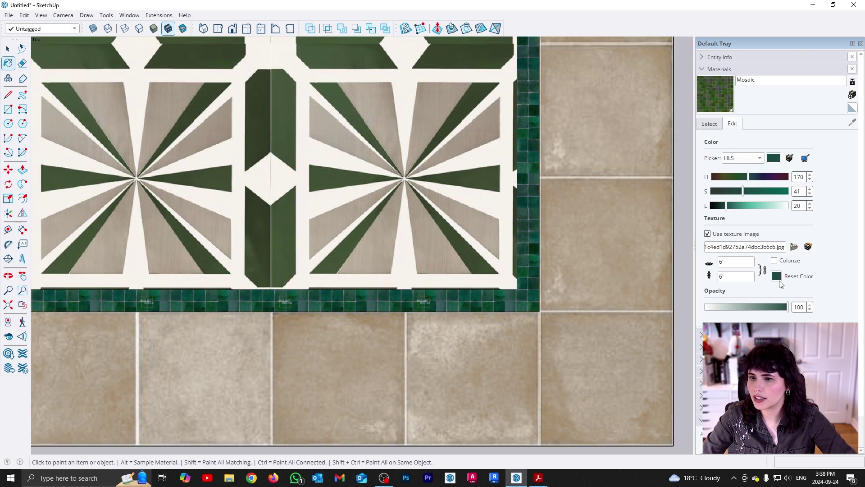
# Turn on Colorize for the Mosaic material, try the matched green with saturation 11 and lightness 32, and reset the color
pyautogui.click(786, 260)
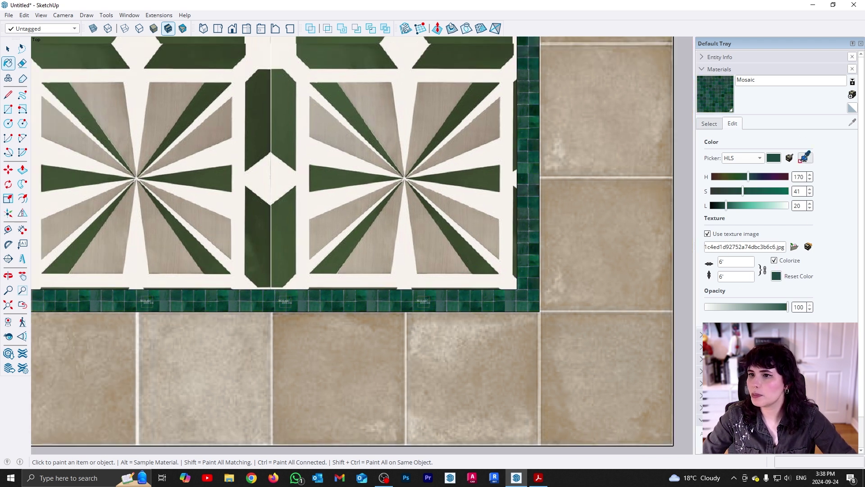
pyautogui.click(288, 250)
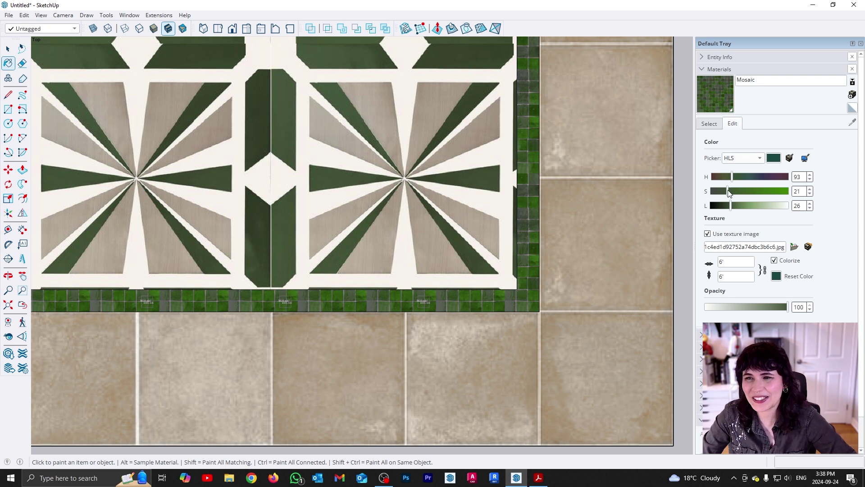
pyautogui.moveTo(730, 193); pyautogui.dragTo(734, 205)
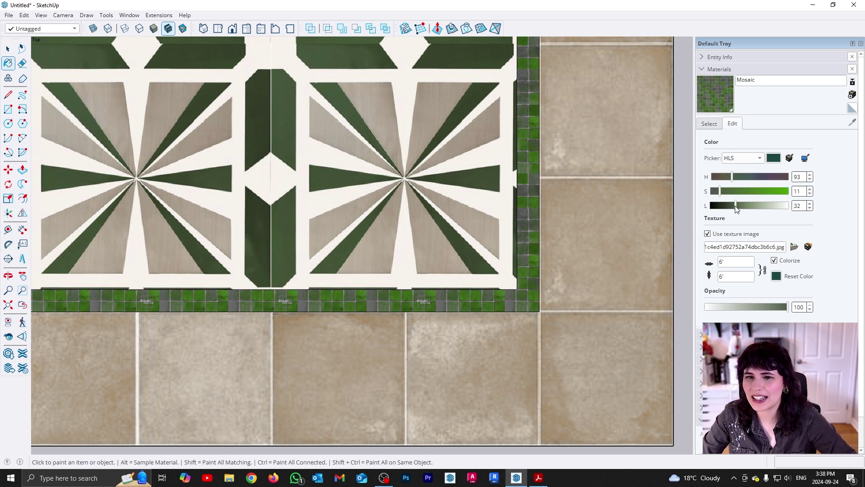
pyautogui.click(777, 277)
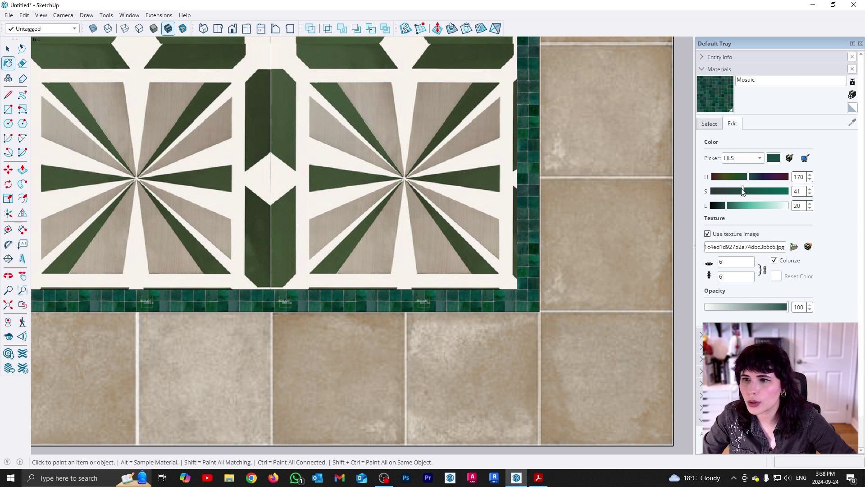
# Shift the Mosaic material's hue to 137 and saturation to 32, and check the recolored border against the whole floor
pyautogui.moveTo(749, 179); pyautogui.dragTo(742, 176)
pyautogui.scroll(-5, 386, 286)
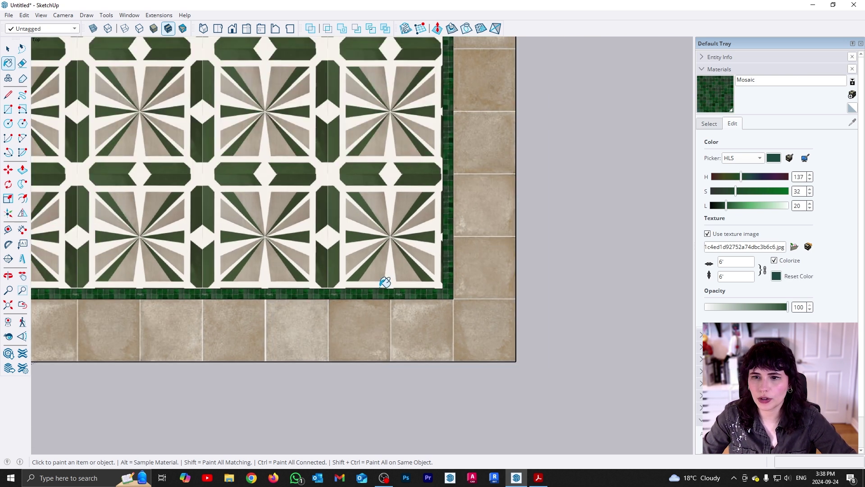
pyautogui.scroll(2, 545, 285)
pyautogui.press('space')
pyautogui.scroll(-5, 294, 325)
pyautogui.scroll(-1, 294, 326)
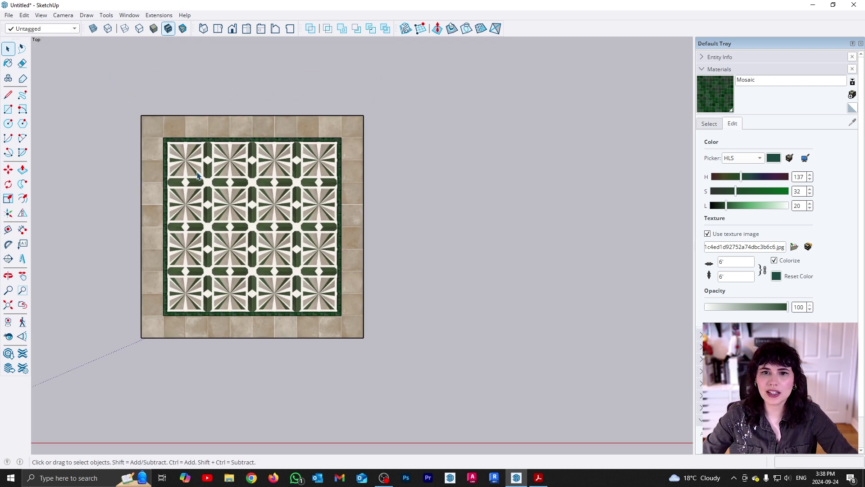
pyautogui.scroll(-4, 288, 279)
pyautogui.scroll(3, 265, 321)
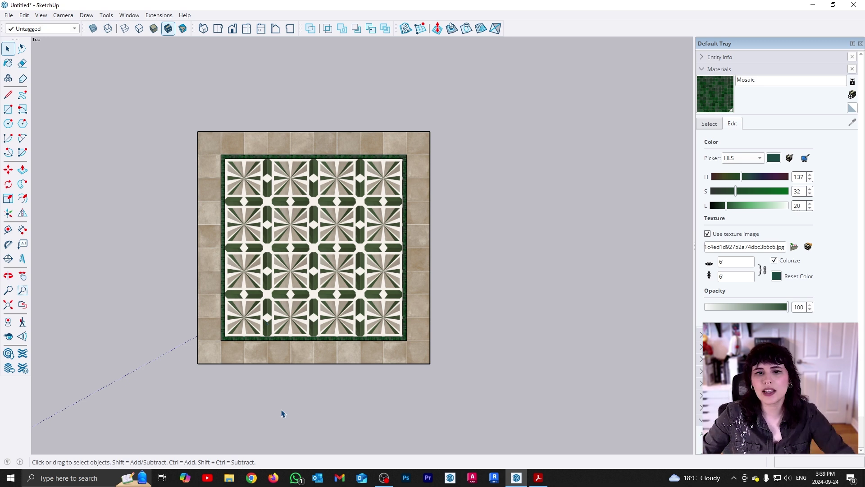
pyautogui.scroll(-1, 282, 411)
pyautogui.scroll(3, 247, 389)
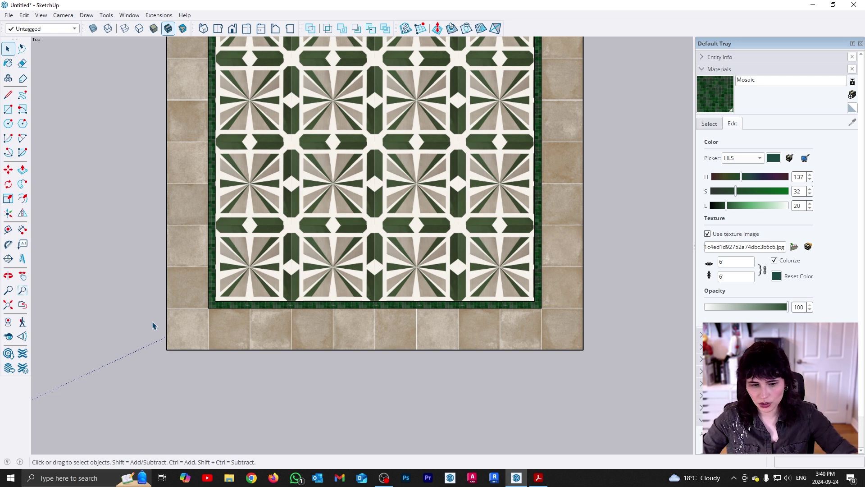
pyautogui.scroll(-3, 152, 326)
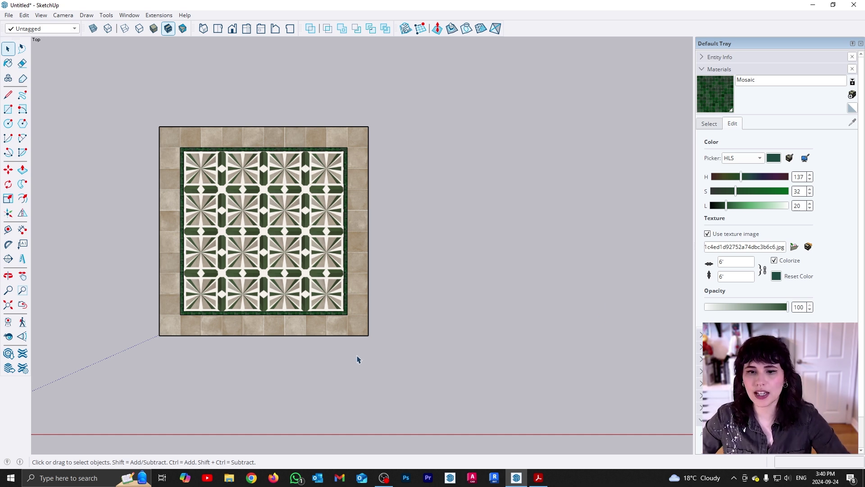
# Sample the floor's Border Big material and draw a narrow rectangle 6' long and one tile high beside the floor
pyautogui.press('b')
pyautogui.press('alt')
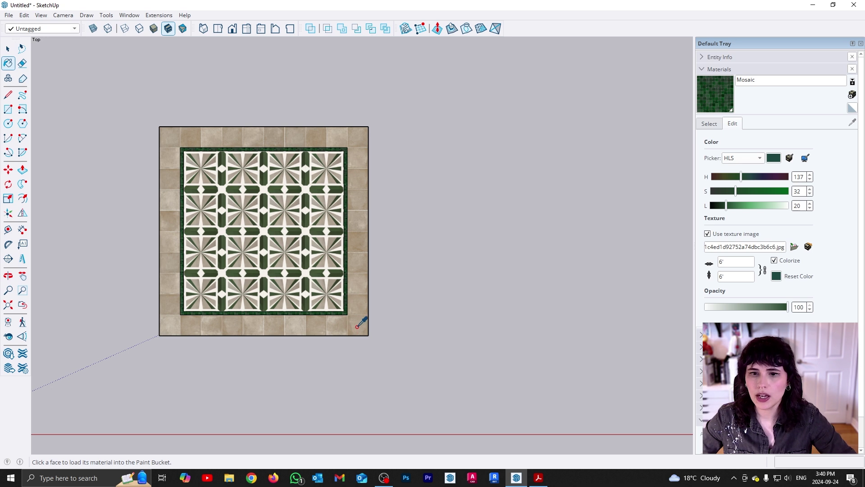
pyautogui.keyDown('alt'); pyautogui.click(357, 326); pyautogui.keyUp('alt')
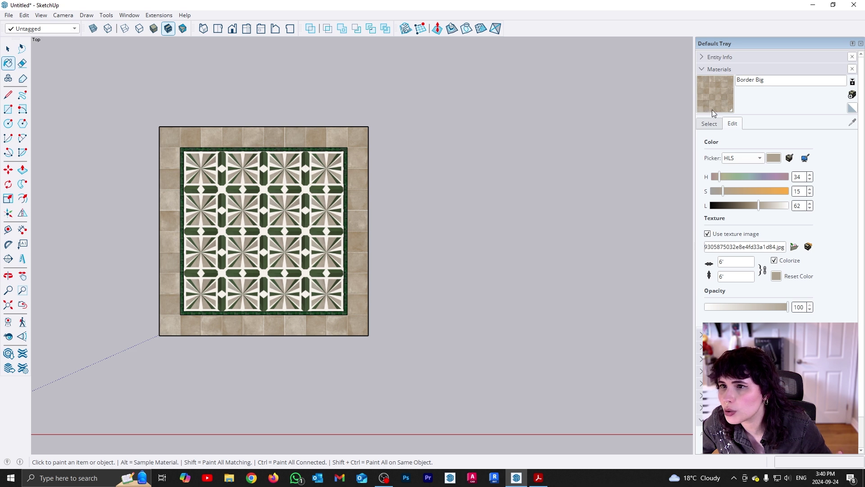
pyautogui.press('r')
pyautogui.keyDown('shift'); pyautogui.moveTo(534, 293); pyautogui.dragTo(373, 292, button='middle'); pyautogui.keyUp('shift')
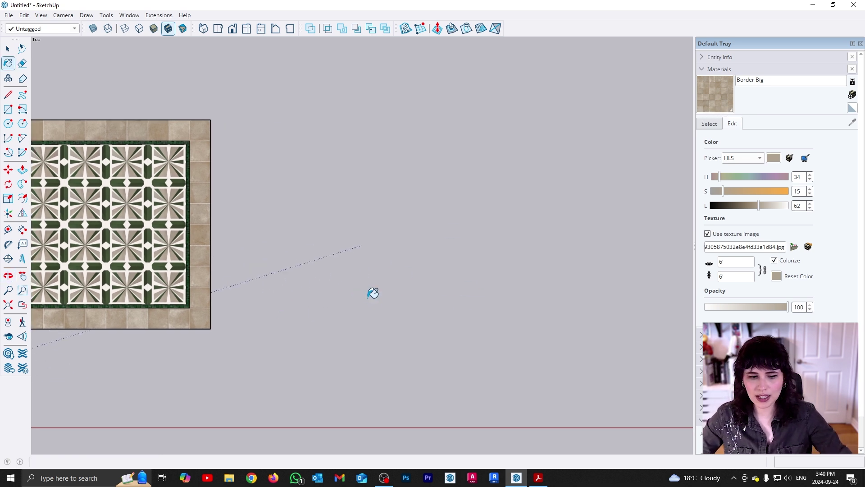
pyautogui.click(321, 318)
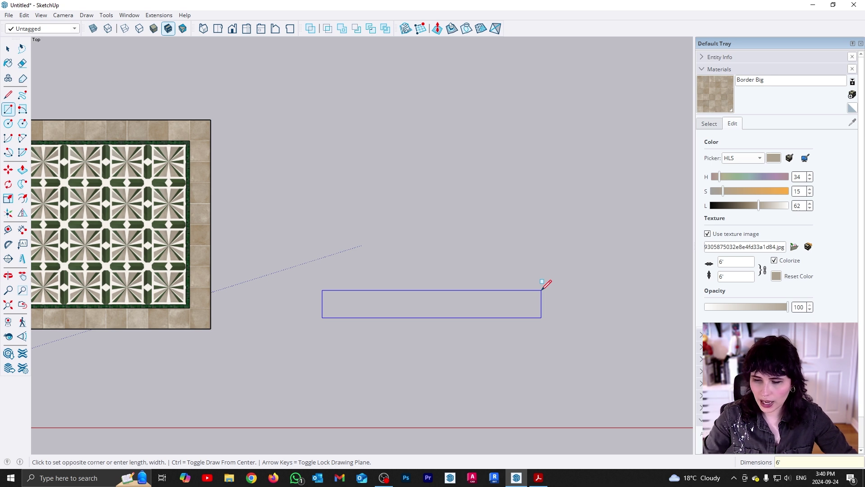
pyautogui.press('Return')
# Paint the new strip with Border Big and position the texture by its red pin at the strip's lower-left corner
pyautogui.press('b')
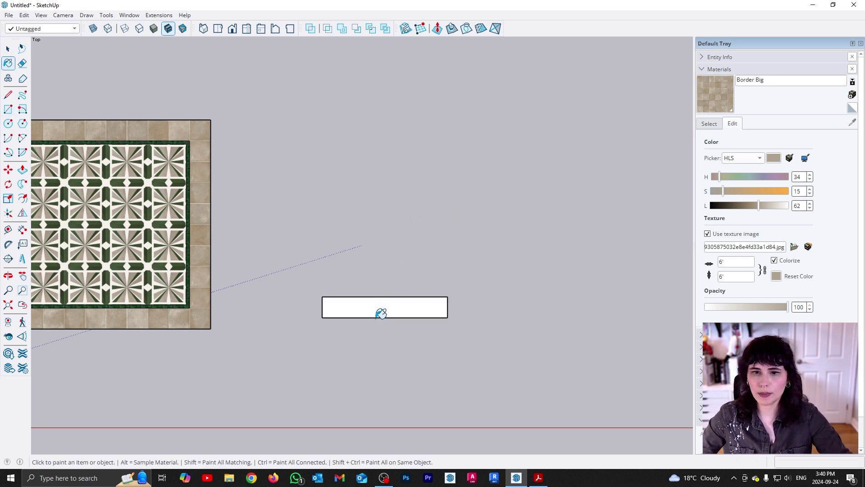
pyautogui.click(375, 308)
pyautogui.scroll(3, 375, 308)
pyautogui.rightClick(377, 308)
pyautogui.moveTo(523, 242)
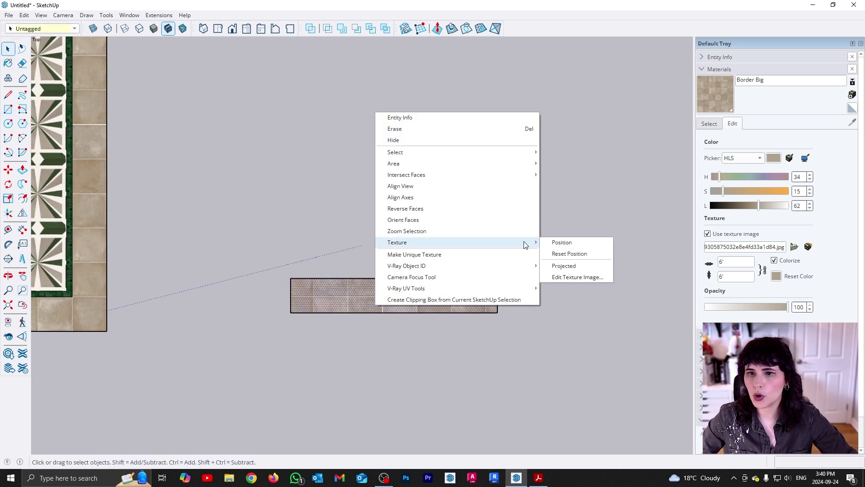
pyautogui.click(559, 241)
pyautogui.moveTo(182, 327); pyautogui.dragTo(296, 308)
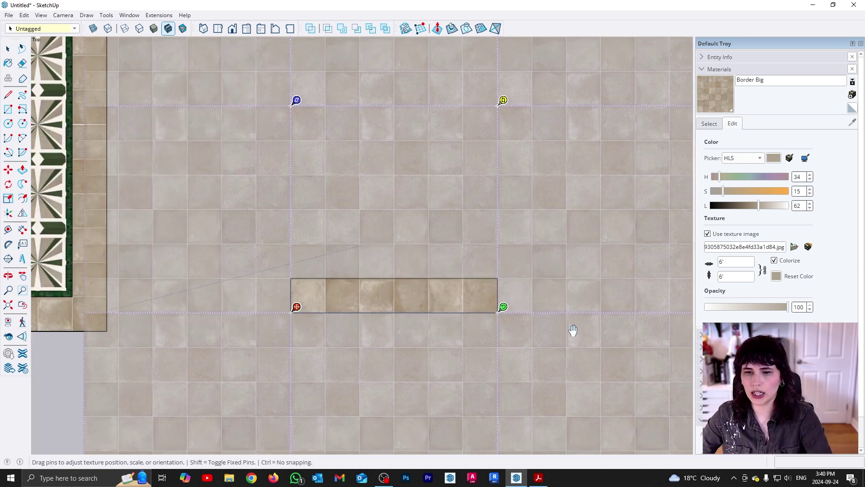
pyautogui.click(460, 334)
# Copy the whole tiled strip about 1' 10" straight up along the green axis
pyautogui.moveTo(257, 255); pyautogui.dragTo(581, 346)
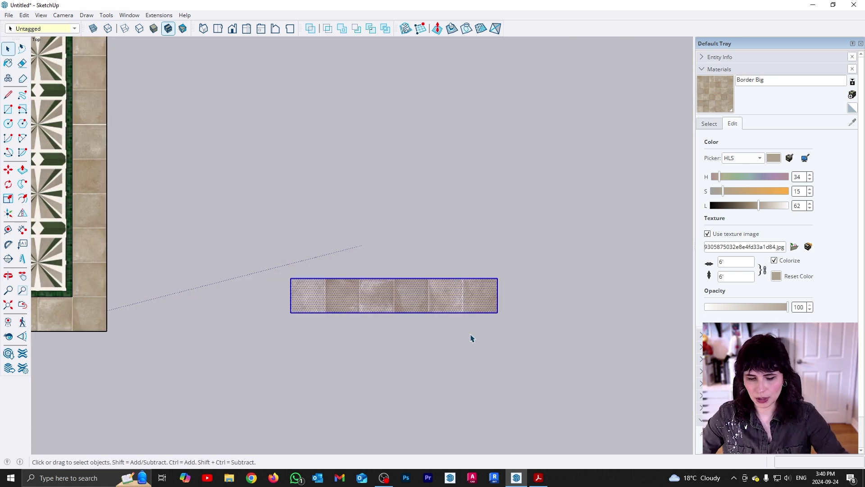
pyautogui.press('m')
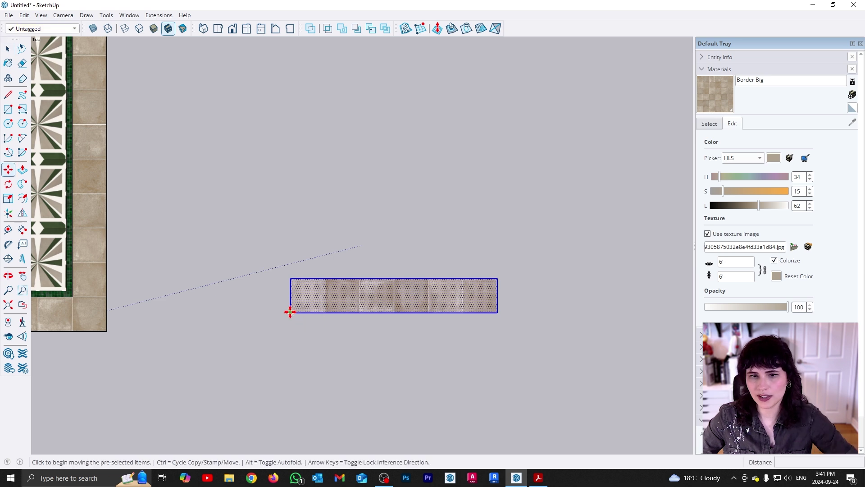
pyautogui.press('ctrl')
pyautogui.click(290, 311)
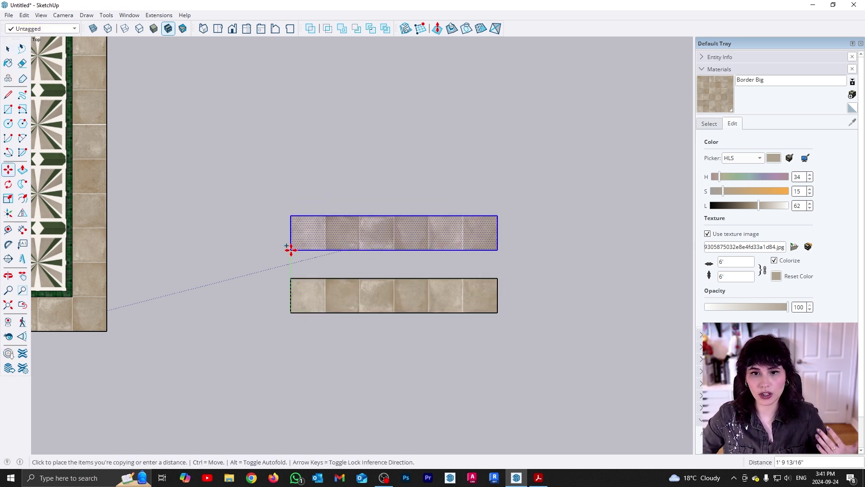
pyautogui.scroll(-1, 290, 249)
pyautogui.scroll(2, 291, 250)
pyautogui.click(290, 250)
# Move the copied upper strip 6" to the right along the red axis to offset its tiles by half
pyautogui.scroll(2, 342, 266)
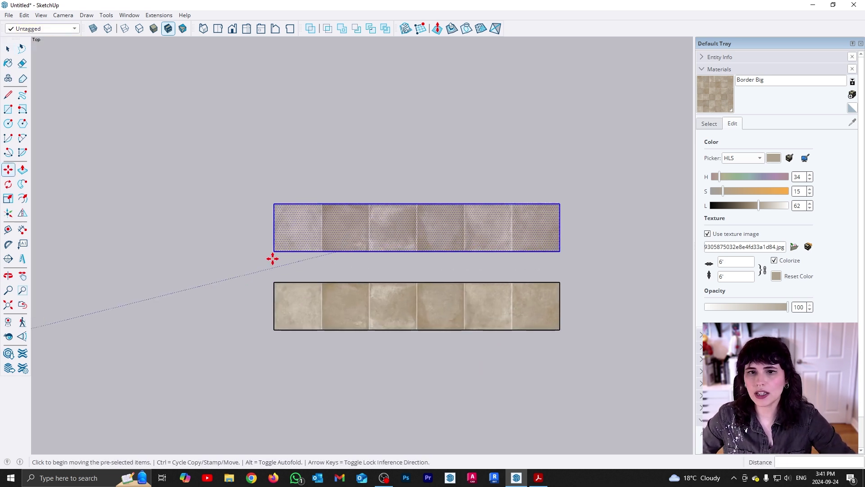
pyautogui.click(274, 251)
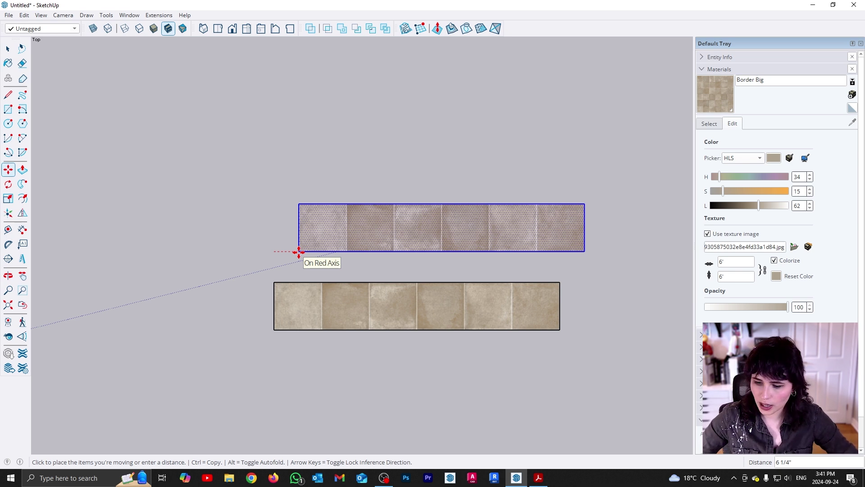
pyautogui.press('Return')
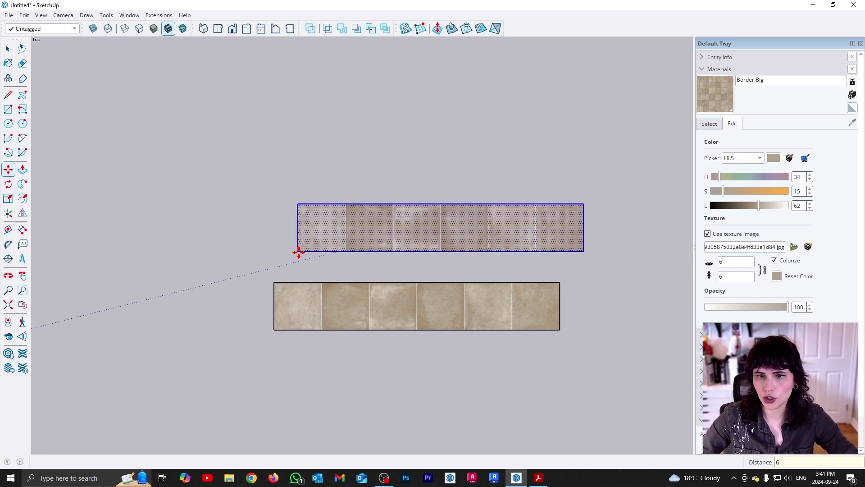
# Move the upper strip's left edge outward along the red axis until it lines up with the lower strip's left edge
pyautogui.press('space')
pyautogui.click(298, 243)
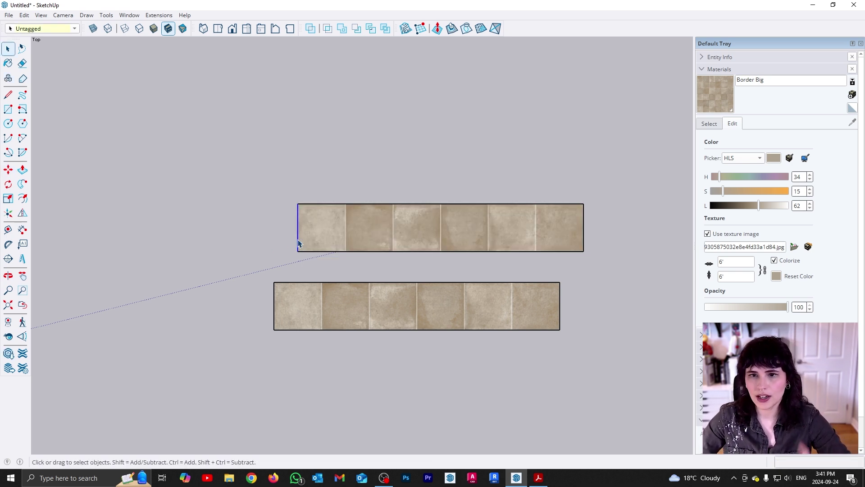
pyautogui.press('m')
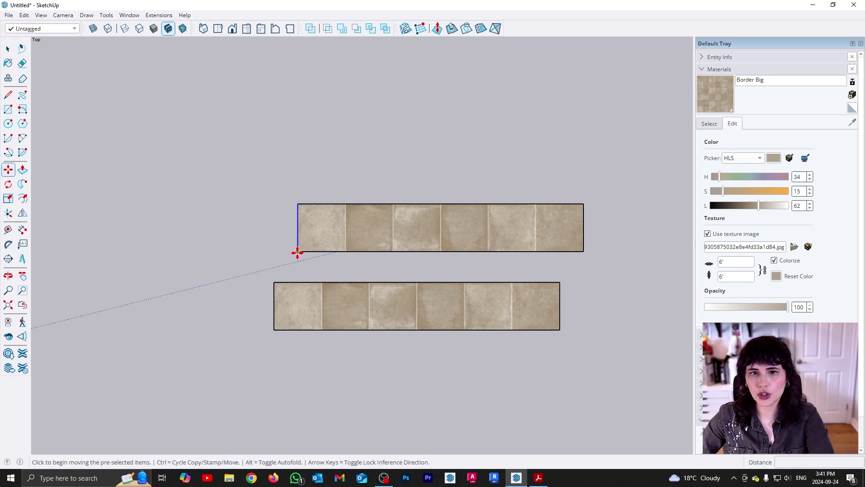
pyautogui.click(296, 251)
pyautogui.click(273, 280)
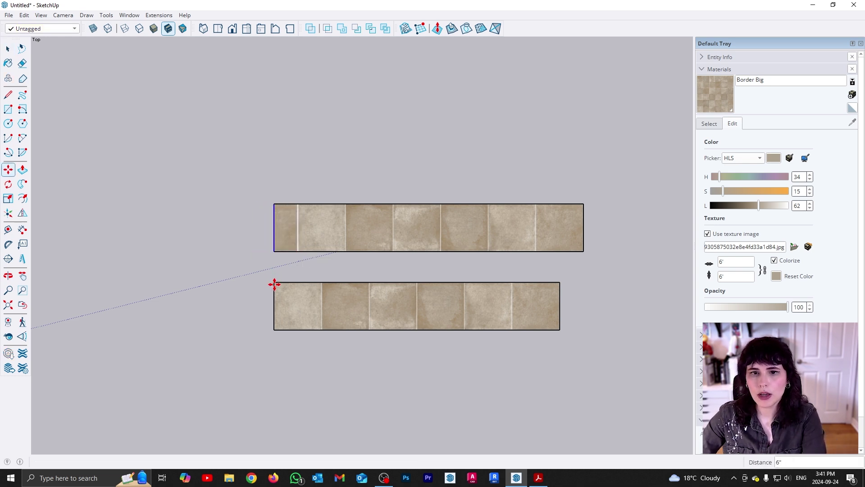
# Move the upper strip's right edge inward so it lines up with the lower strip's right edge
pyautogui.press('space')
pyautogui.moveTo(555, 185); pyautogui.dragTo(606, 265)
pyautogui.press('m')
pyautogui.click(583, 251)
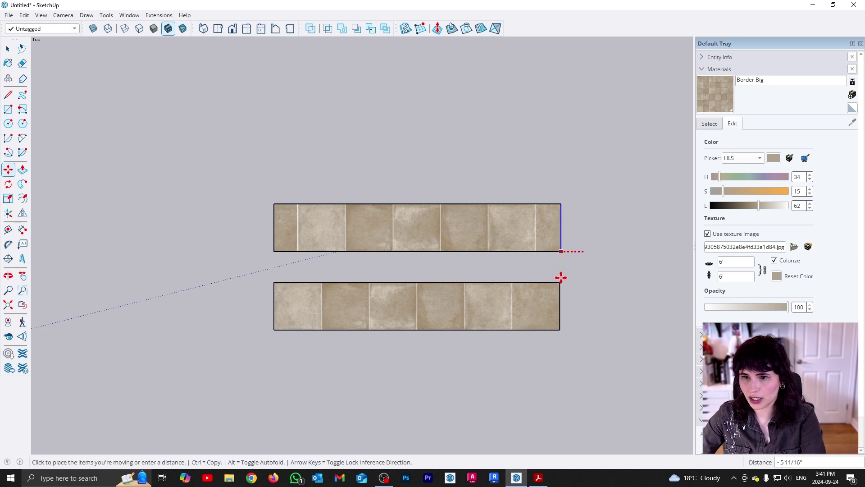
pyautogui.click(561, 284)
pyautogui.press('space')
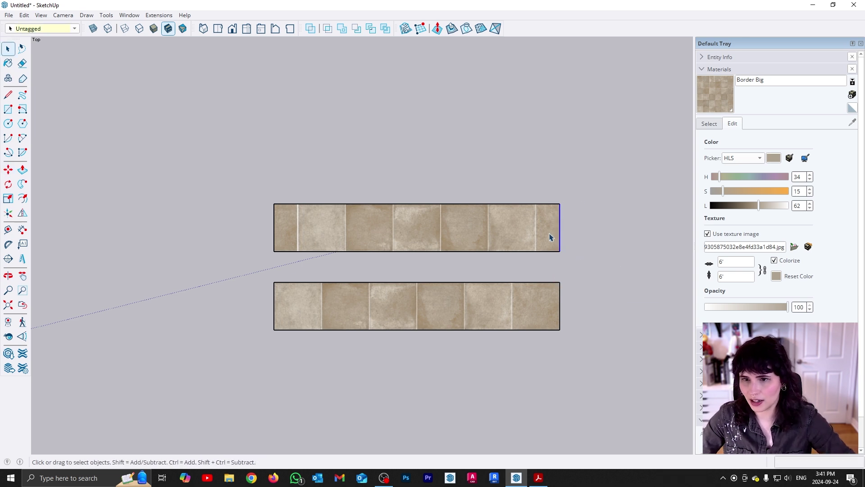
# Copy the upper strip end to end onto its right side to check the tile repeat, and delete the copy
pyautogui.moveTo(244, 188); pyautogui.dragTo(596, 267)
pyautogui.press('m')
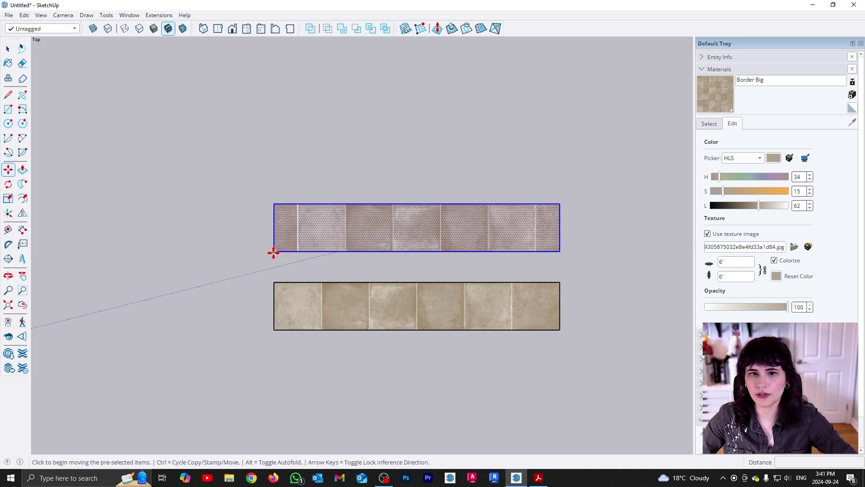
pyautogui.press('ctrl')
pyautogui.click(274, 252)
pyautogui.click(560, 251)
pyautogui.press('space')
pyautogui.scroll(3, 586, 245)
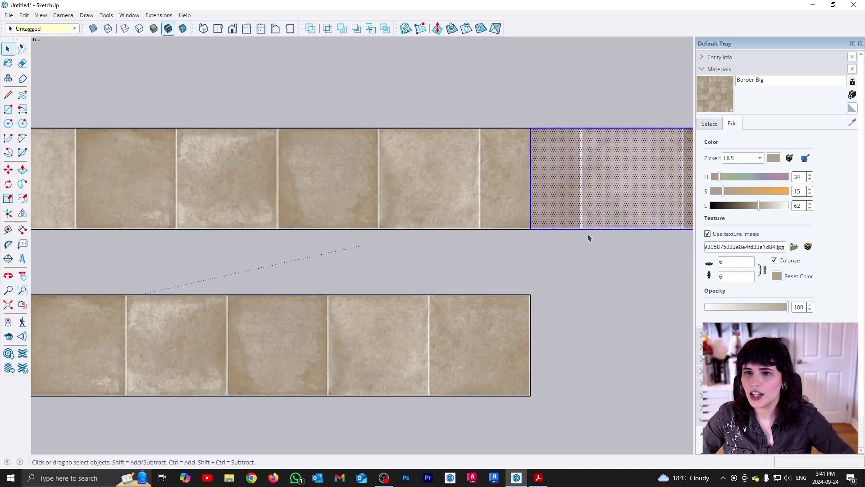
pyautogui.scroll(4, 496, 208)
pyautogui.scroll(-6, 413, 286)
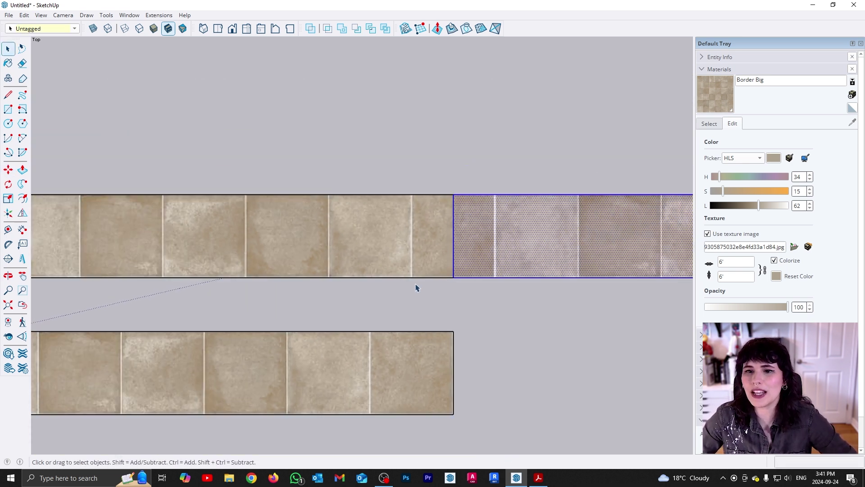
pyautogui.press('Delete')
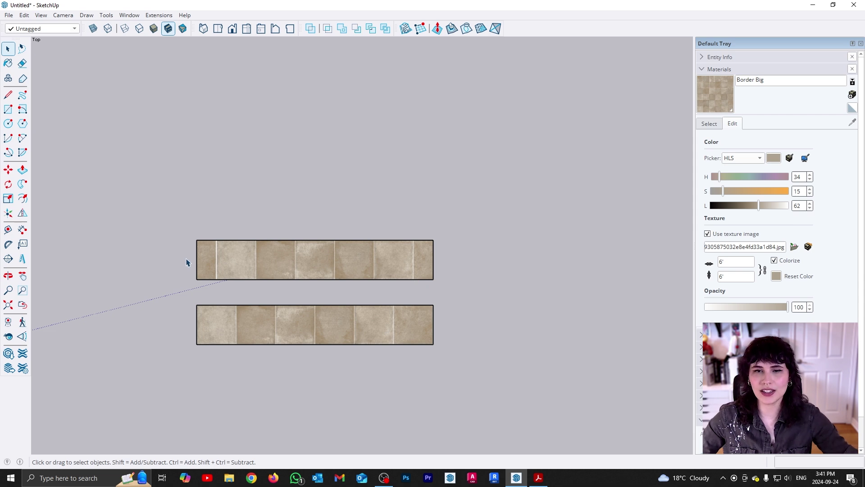
# Move the whole upper strip straight down until its bottom edge meets the lower strip's top edge
pyautogui.moveTo(168, 226); pyautogui.dragTo(496, 296)
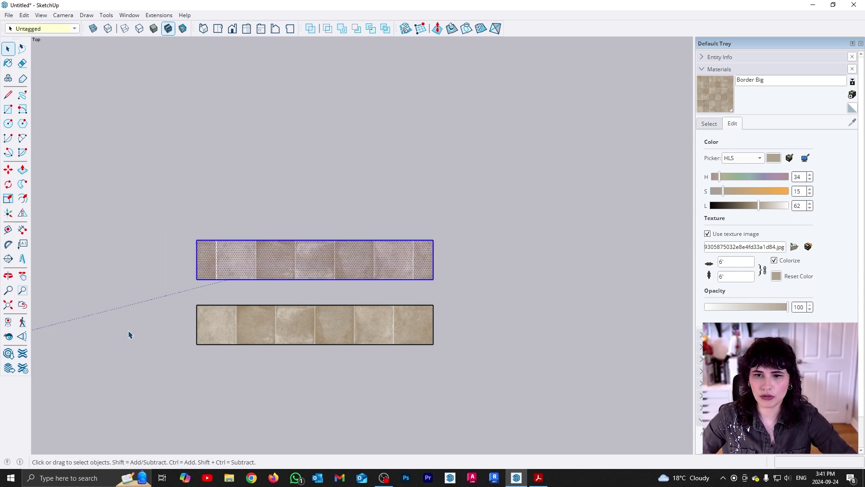
pyautogui.scroll(2, 189, 313)
pyautogui.press('m')
pyautogui.click(198, 270)
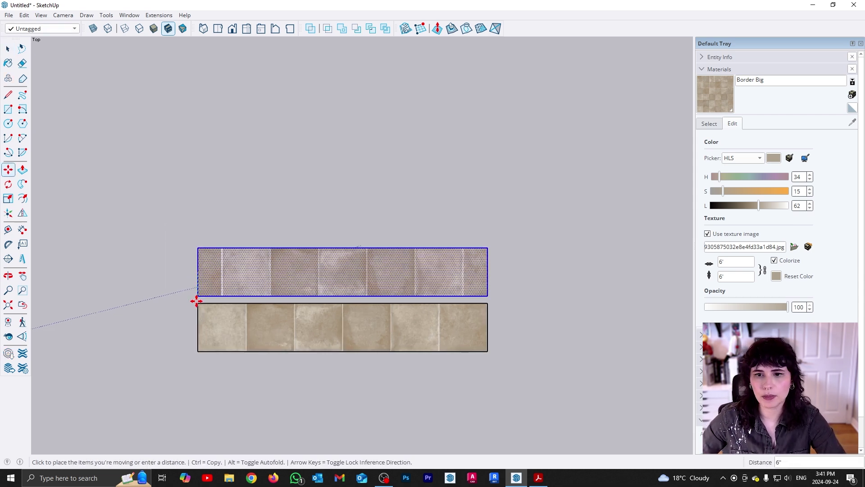
pyautogui.scroll(3, 197, 302)
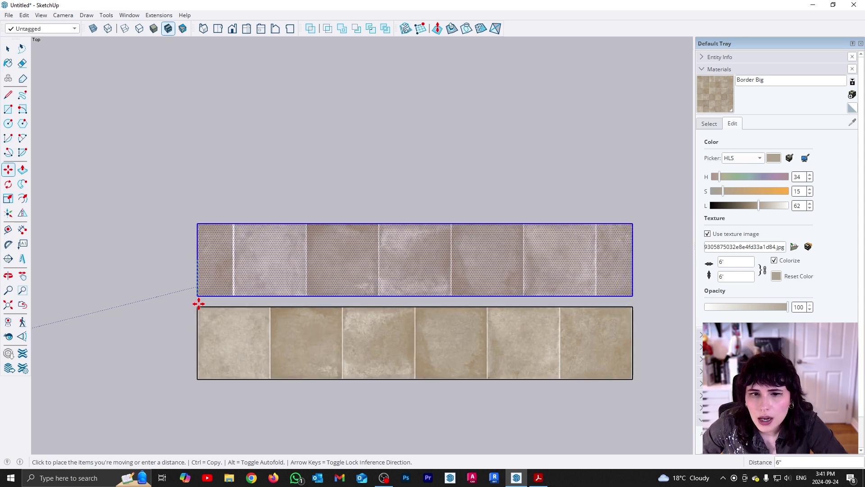
pyautogui.click(198, 305)
pyautogui.press('space')
pyautogui.scroll(-5, 159, 289)
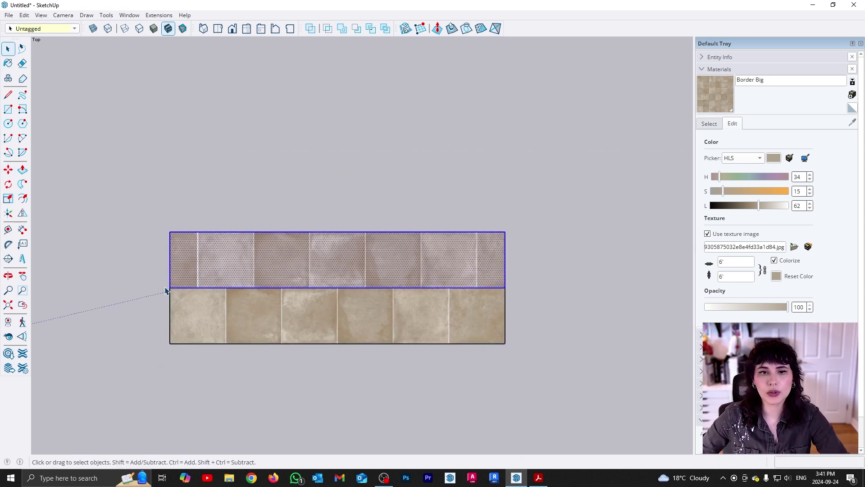
# Draw a 6' by 2" rectangle along the top edge of the upper tile row
pyautogui.press('r')
pyautogui.click(169, 232)
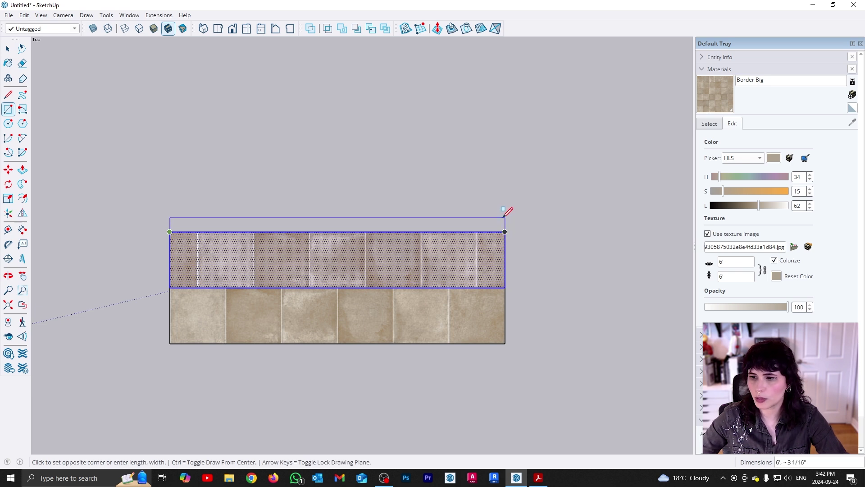
pyautogui.write("6',")
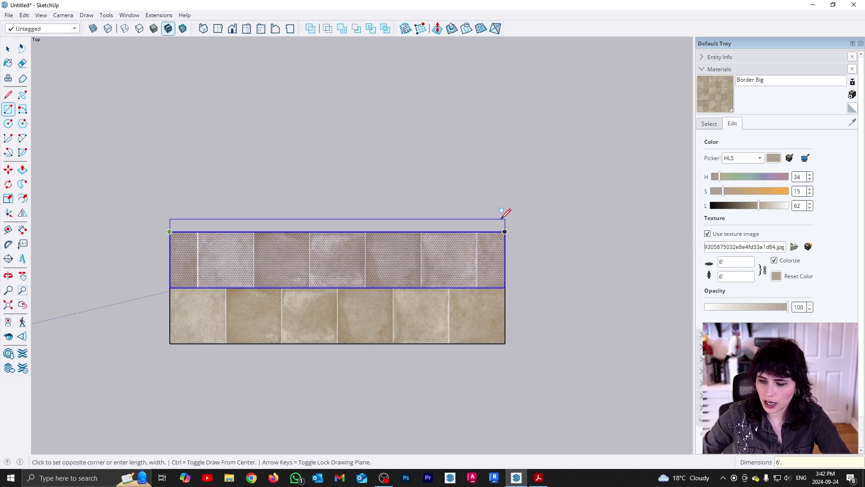
pyautogui.write('2')
pyautogui.press('Return')
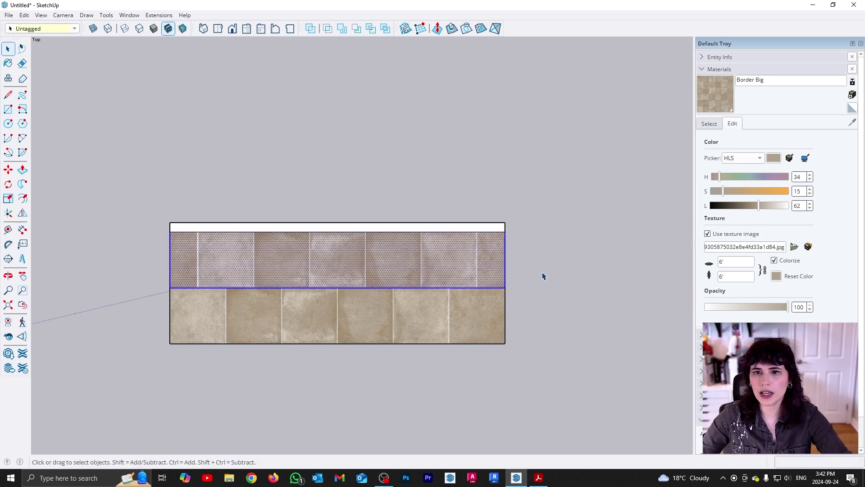
# Sample the Mosaic material from the floor's green border and paint the thin band above the tile rows with it
pyautogui.scroll(-4, 550, 284)
pyautogui.press('b')
pyautogui.scroll(3, 167, 311)
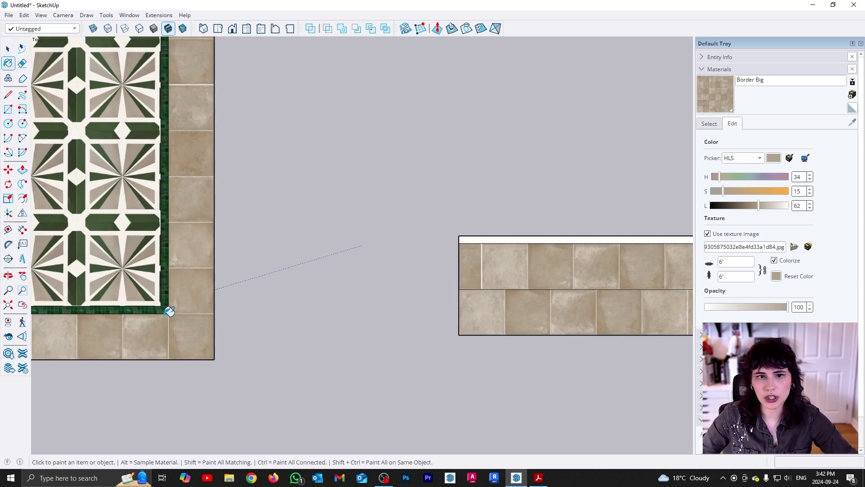
pyautogui.keyDown('alt'); pyautogui.click(158, 302); pyautogui.keyUp('alt')
pyautogui.keyDown('alt'); pyautogui.click(547, 239); pyautogui.keyUp('alt')
# Enter texture positioning on the Mosaic band and reset its texture placement
pyautogui.scroll(3, 547, 243)
pyautogui.press('space')
pyautogui.rightClick(507, 234)
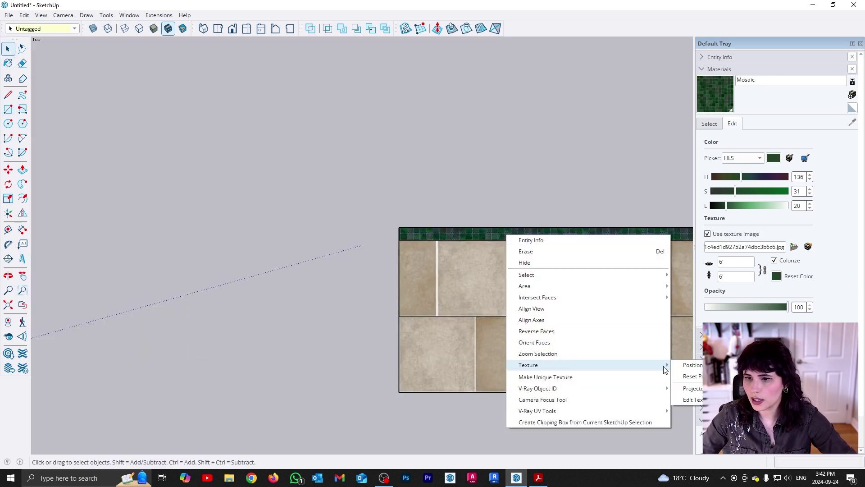
pyautogui.click(687, 366)
pyautogui.scroll(5, 334, 220)
pyautogui.scroll(3, 315, 204)
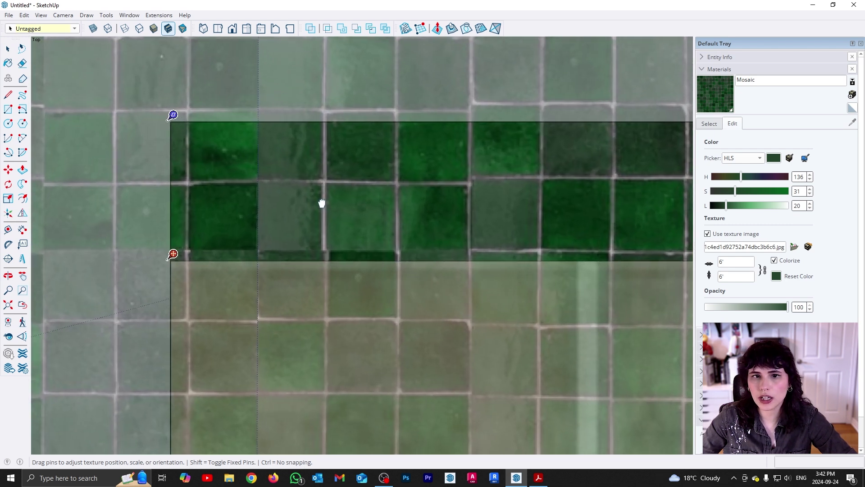
pyautogui.scroll(-6, 356, 212)
pyautogui.scroll(3, 339, 208)
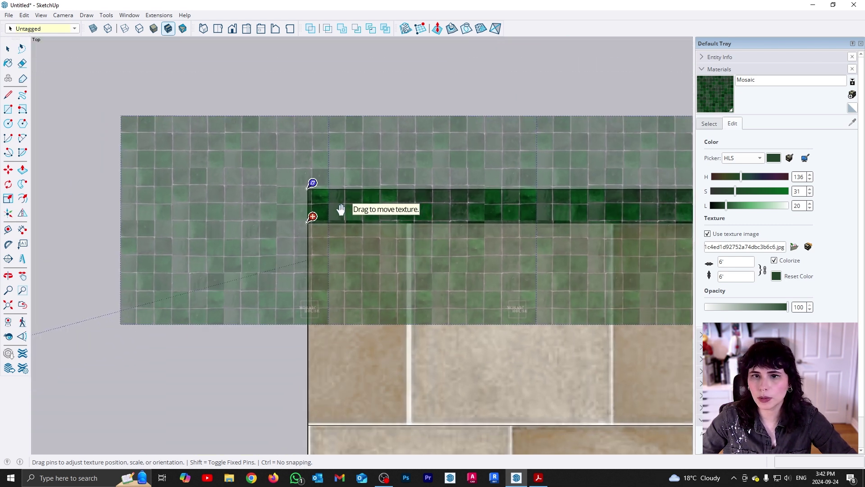
pyautogui.rightClick(332, 211)
pyautogui.click(354, 229)
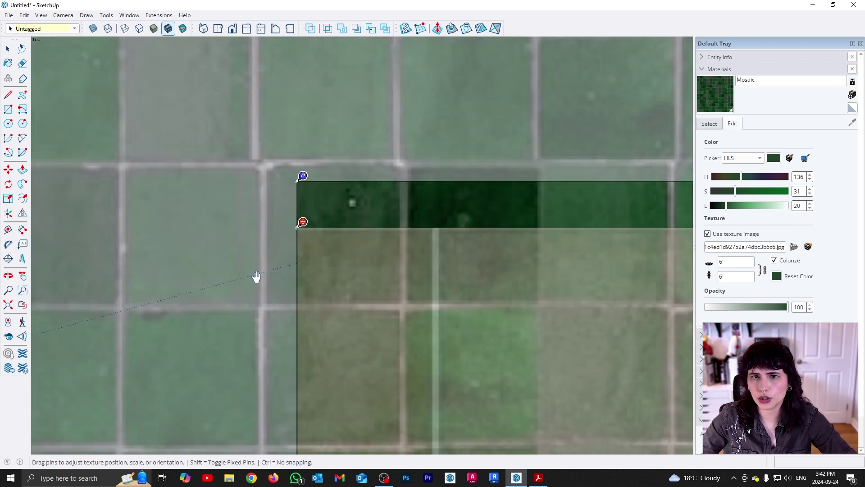
# Set the red pin on the Mosaic image's lower-left corner and align it to the band's lower-left corner
pyautogui.scroll(-4, 263, 274)
pyautogui.scroll(1, 277, 272)
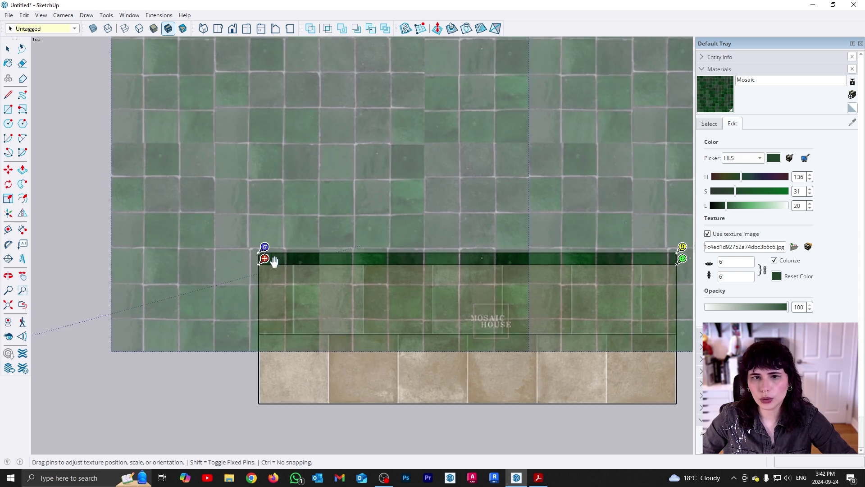
pyautogui.scroll(-3, 264, 293)
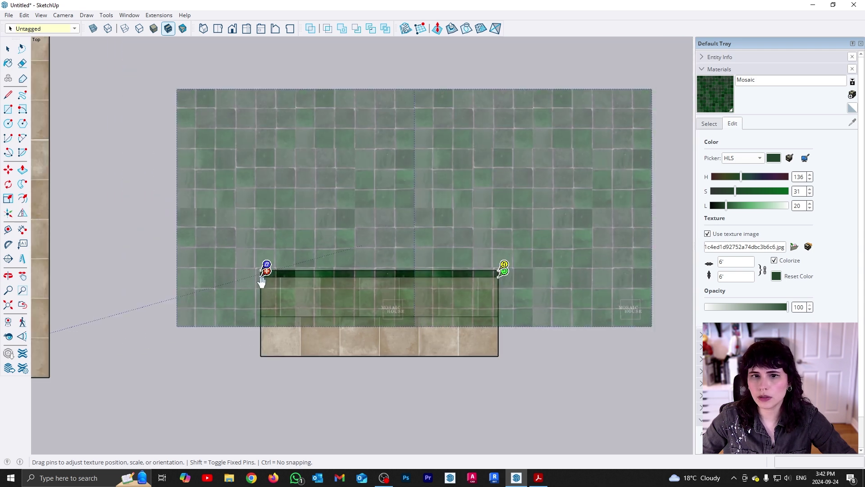
pyautogui.moveTo(266, 270); pyautogui.dragTo(286, 245)
pyautogui.scroll(5, 287, 243)
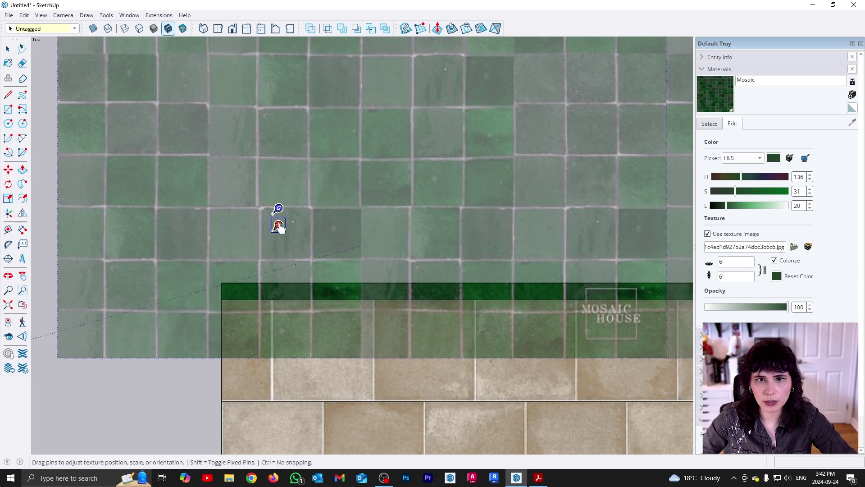
pyautogui.click(278, 225)
pyautogui.click(58, 356)
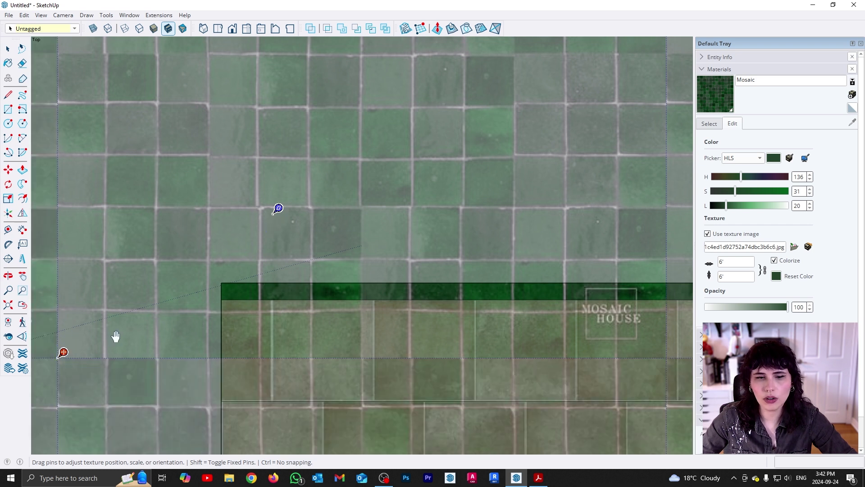
pyautogui.scroll(-5, 225, 293)
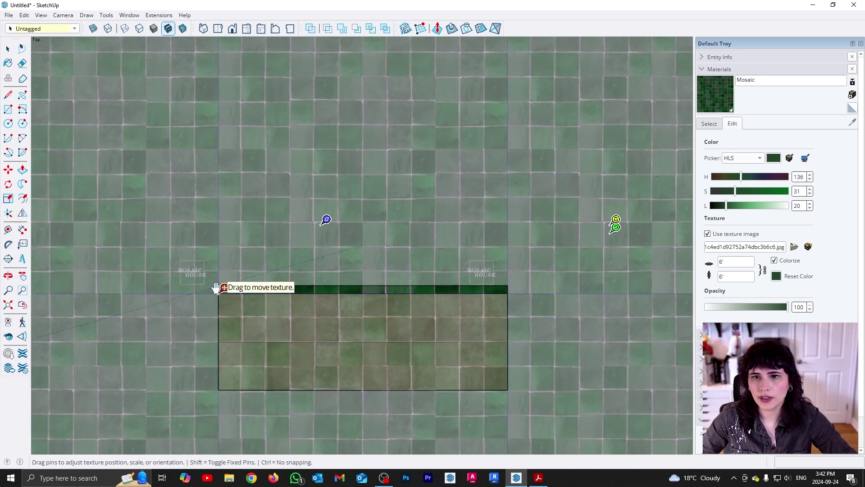
pyautogui.keyDown('shift'); pyautogui.moveTo(323, 277); pyautogui.dragTo(278, 276, button='middle'); pyautogui.keyUp('shift')
# Scale the Mosaic texture with the green pin so two rows of tiles fit the band's height, and finish positioning
pyautogui.scroll(5, 151, 284)
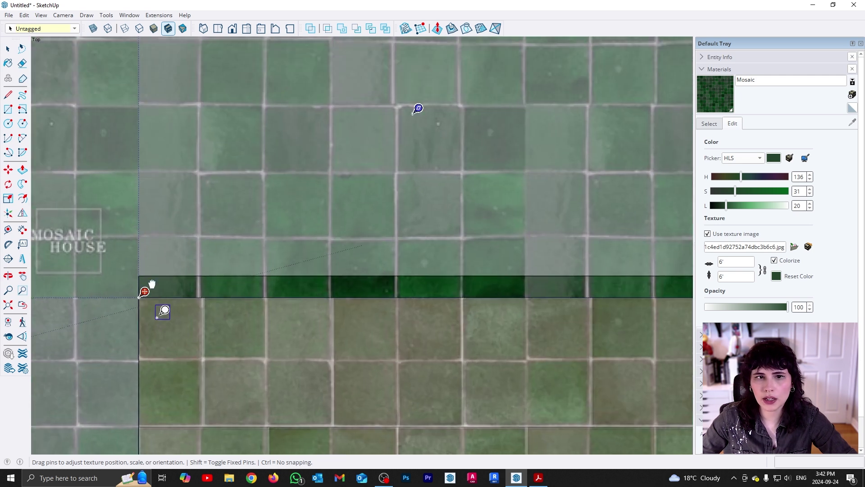
pyautogui.click(162, 311)
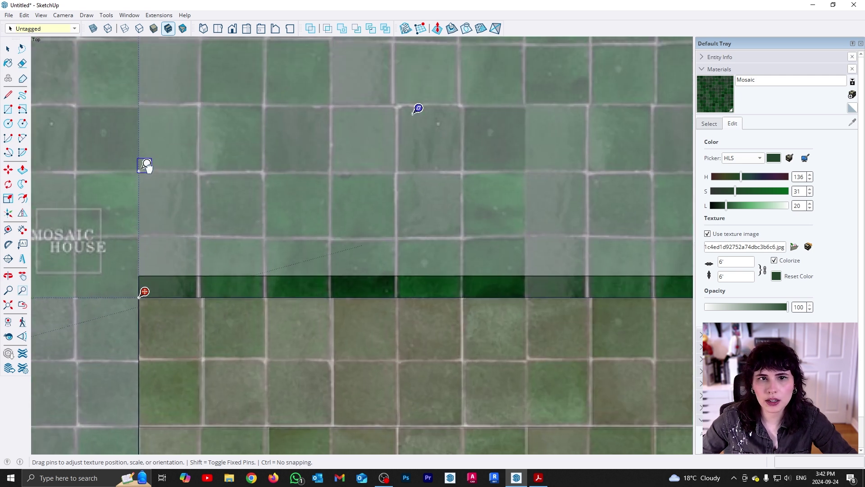
pyautogui.click(144, 270)
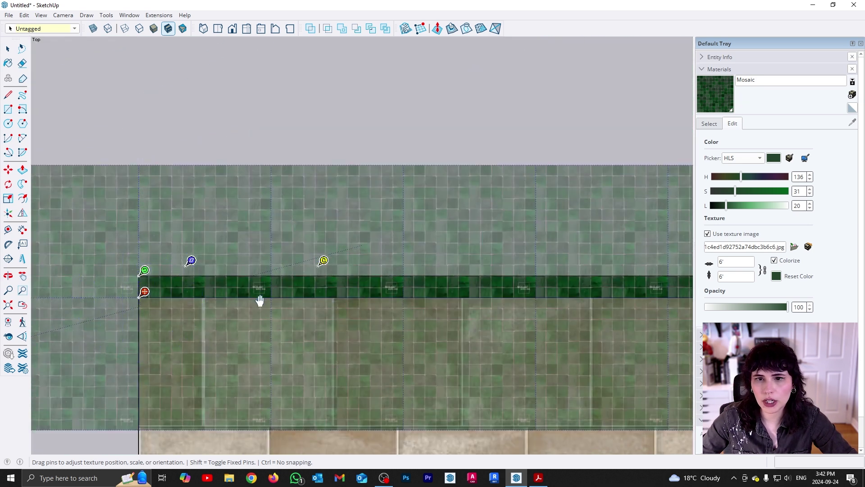
pyautogui.scroll(-2, 529, 280)
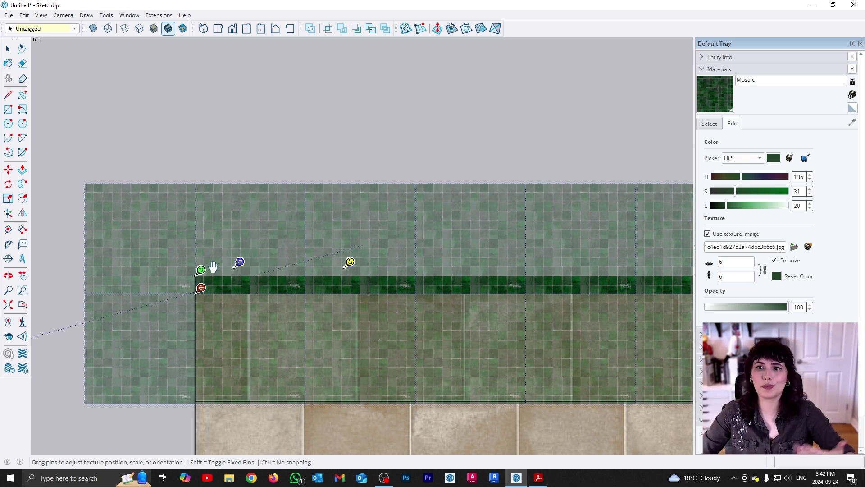
pyautogui.click(280, 299)
# Examine how the mosaic tiles repeat and end along the band above the two offset tile rows
pyautogui.scroll(-3, 394, 284)
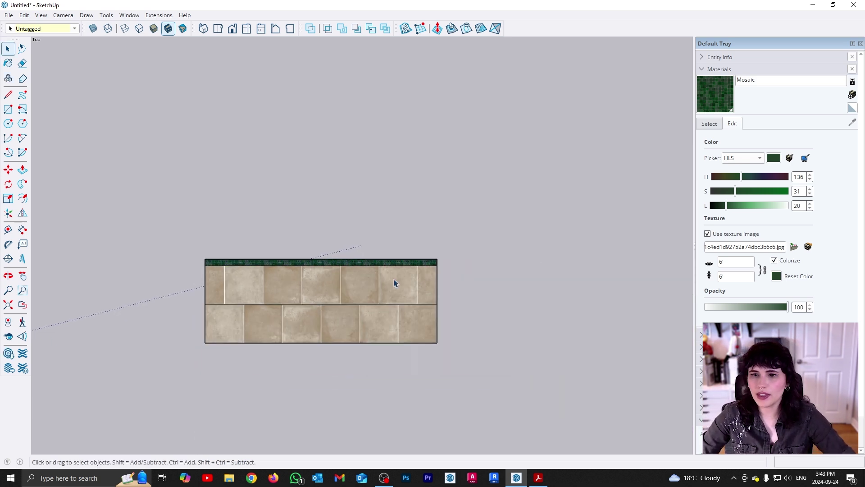
pyautogui.scroll(3, 477, 260)
pyautogui.scroll(1, 477, 260)
pyautogui.scroll(1, 469, 258)
pyautogui.scroll(-2, 437, 236)
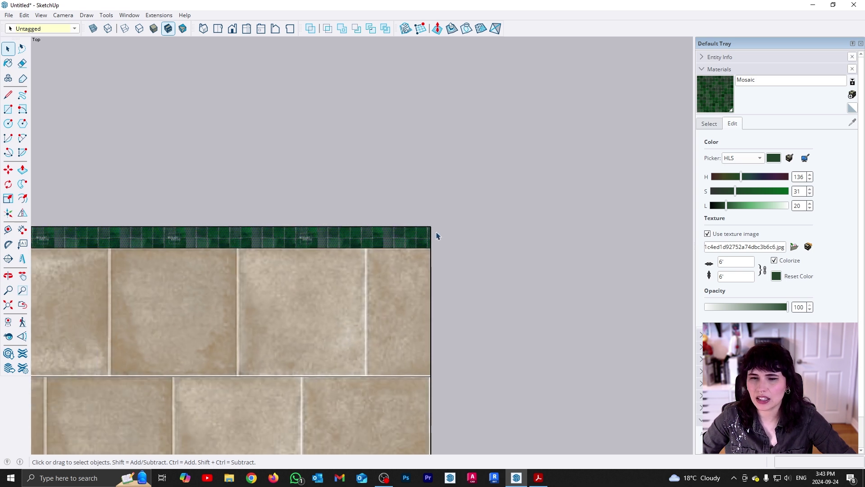
pyautogui.scroll(-3, 436, 235)
pyautogui.scroll(1, 405, 242)
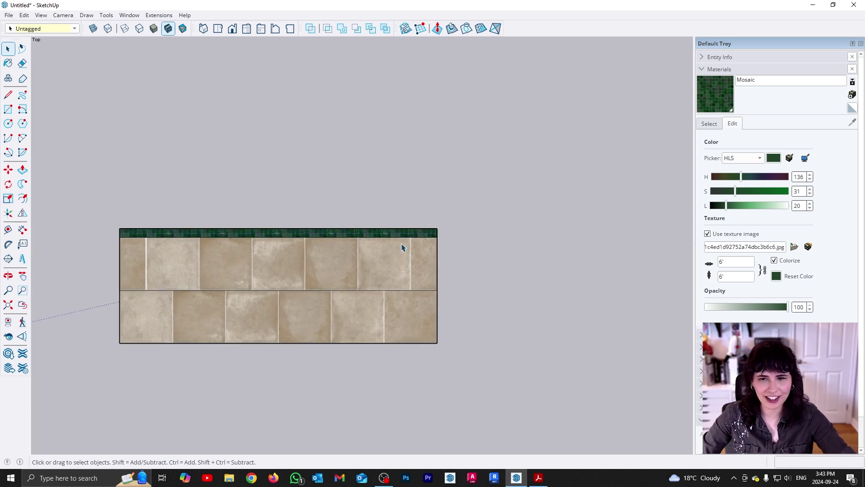
pyautogui.scroll(1, 401, 243)
pyautogui.scroll(-2, 448, 276)
pyautogui.scroll(3, 396, 256)
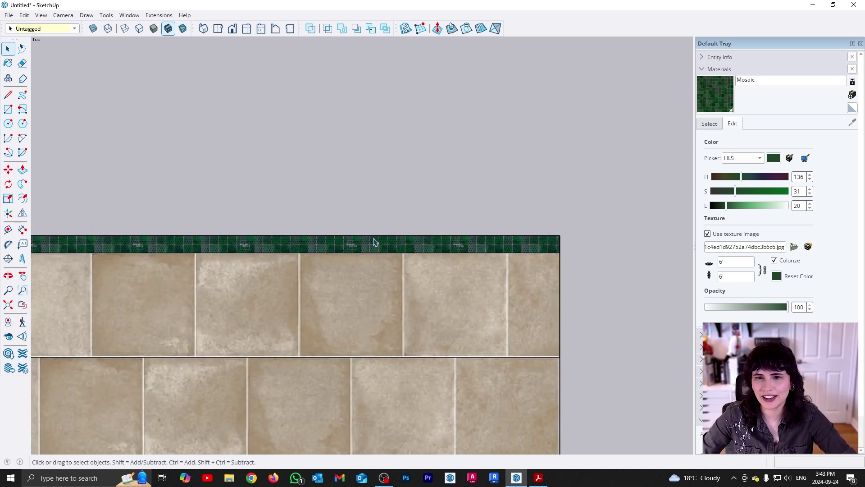
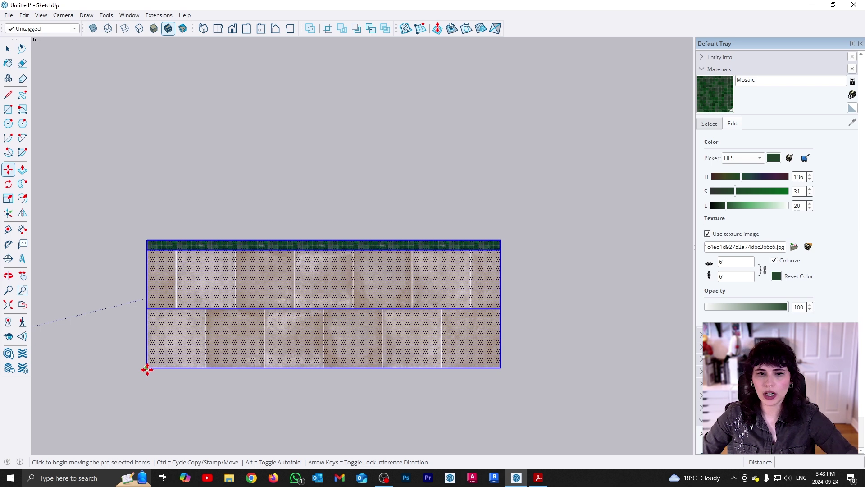
# Try repeating the strip sample with a copy beside it and a copy above it, and undo both copies
pyautogui.click(500, 368)
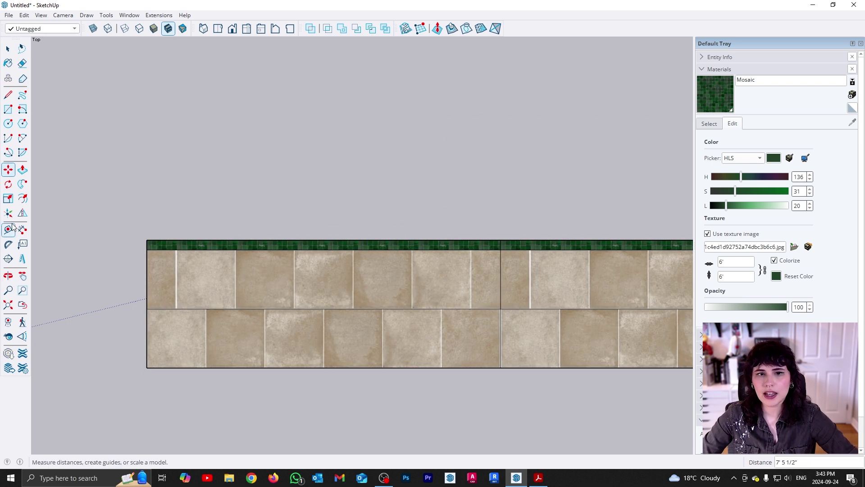
pyautogui.click(500, 367)
pyautogui.click(148, 237)
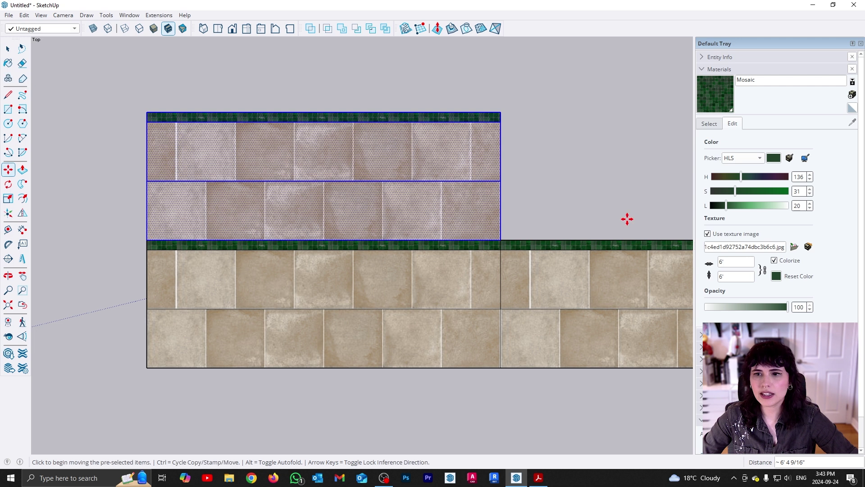
pyautogui.scroll(-4, 210, 306)
pyautogui.hotkey('ctrl', 'z')
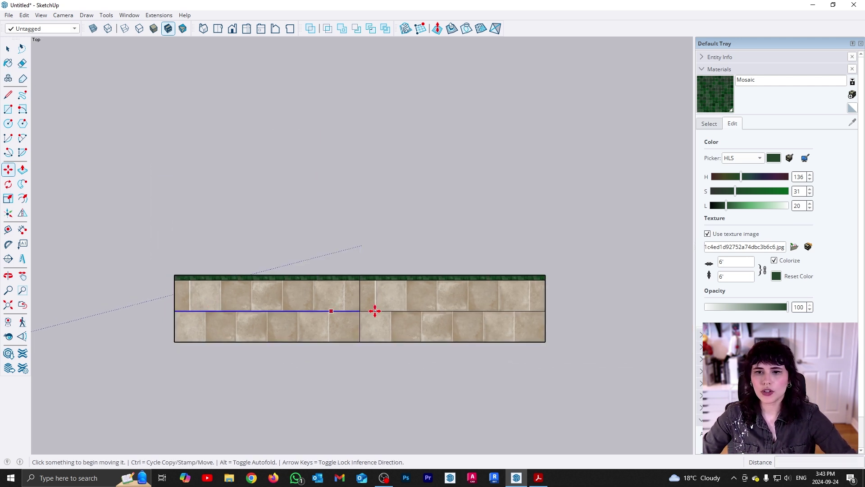
pyautogui.hotkey('ctrl', 'z')
pyautogui.press('space')
pyautogui.scroll(4, 228, 310)
pyautogui.scroll(1, 234, 229)
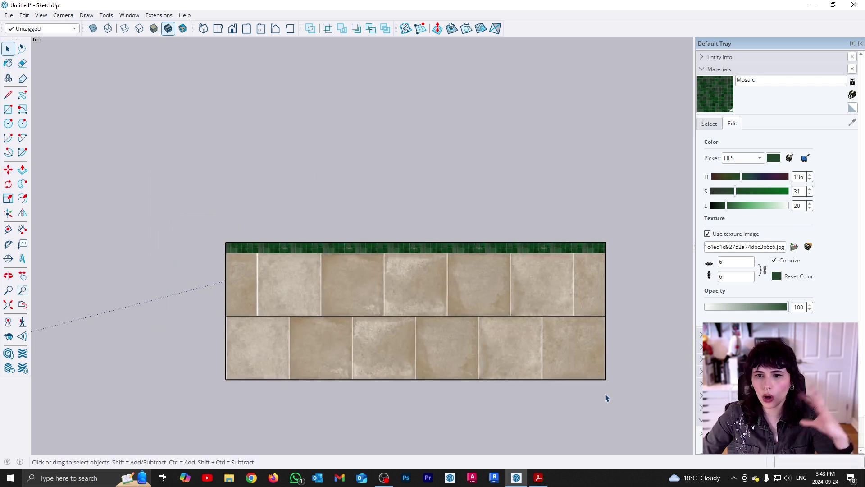
# Combine the textures of the two tile rows and the mosaic band into one material, keeping the interior edges
pyautogui.moveTo(168, 185); pyautogui.dragTo(673, 432)
pyautogui.rightClick(347, 287)
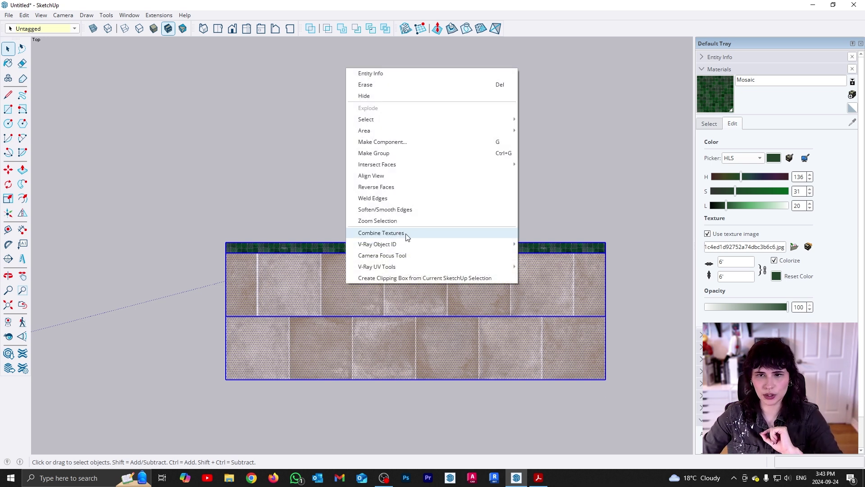
pyautogui.click(407, 237)
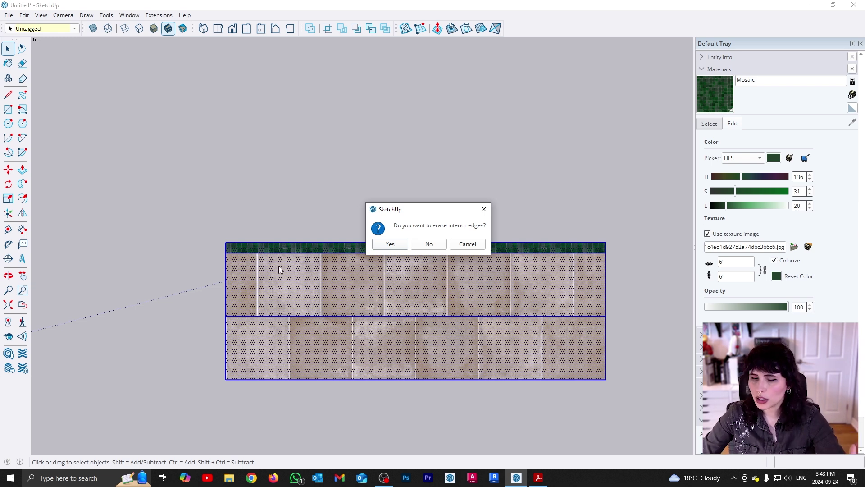
pyautogui.click(438, 247)
pyautogui.click(365, 213)
pyautogui.click(274, 254)
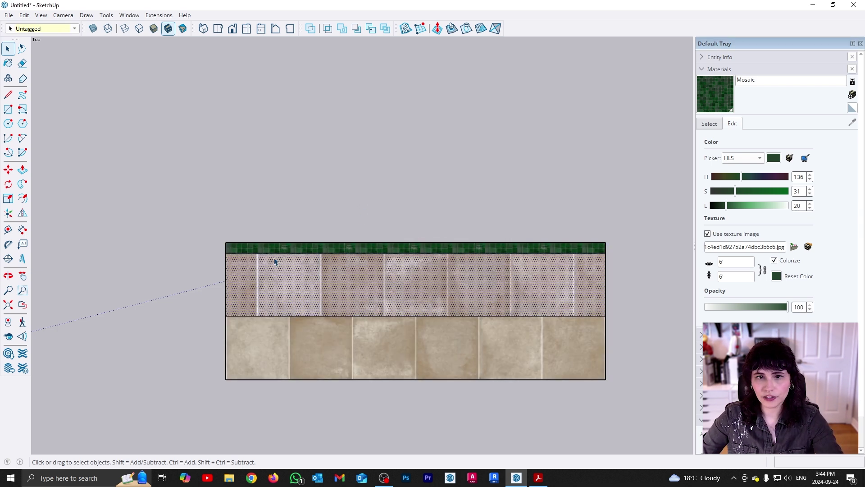
pyautogui.scroll(-1, 122, 303)
pyautogui.click(568, 385)
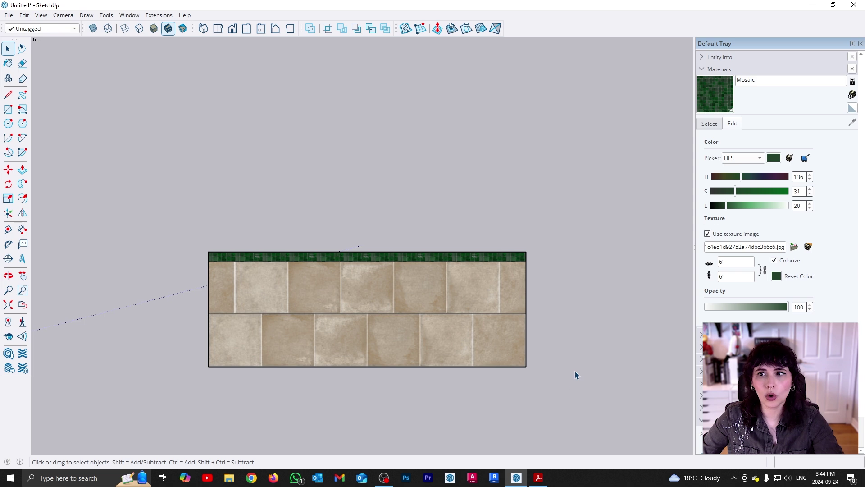
# Pick the combined strip material and draw a 10' by 10' square adjoining the patterned floor
pyautogui.click(716, 125)
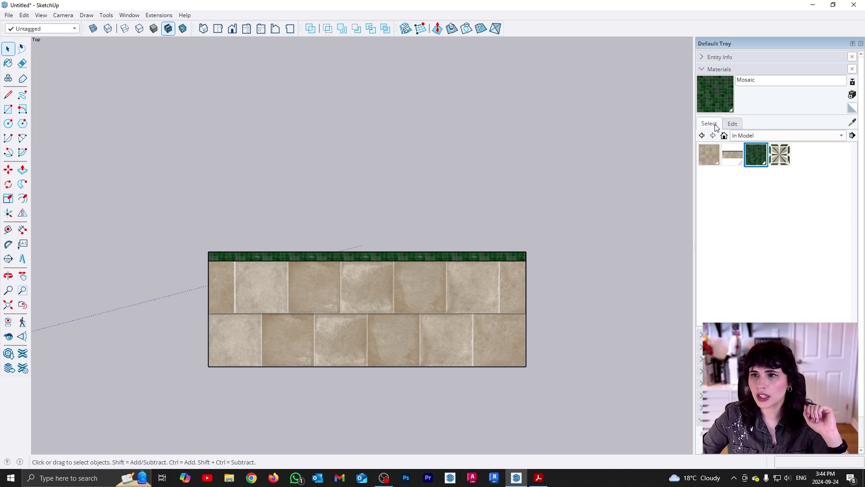
pyautogui.click(731, 153)
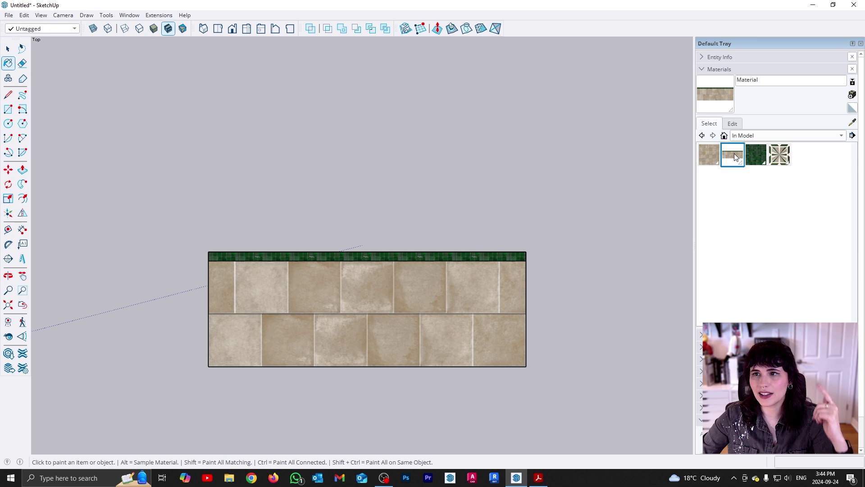
pyautogui.scroll(-5, 518, 323)
pyautogui.keyDown('shift'); pyautogui.moveTo(499, 354); pyautogui.dragTo(299, 330, button='middle'); pyautogui.keyUp('shift')
pyautogui.press('r')
pyautogui.click(406, 339)
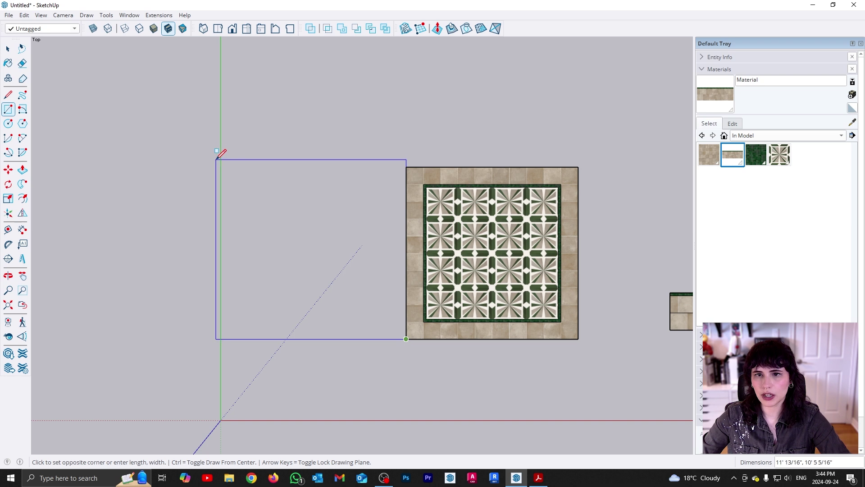
pyautogui.write("10',10")
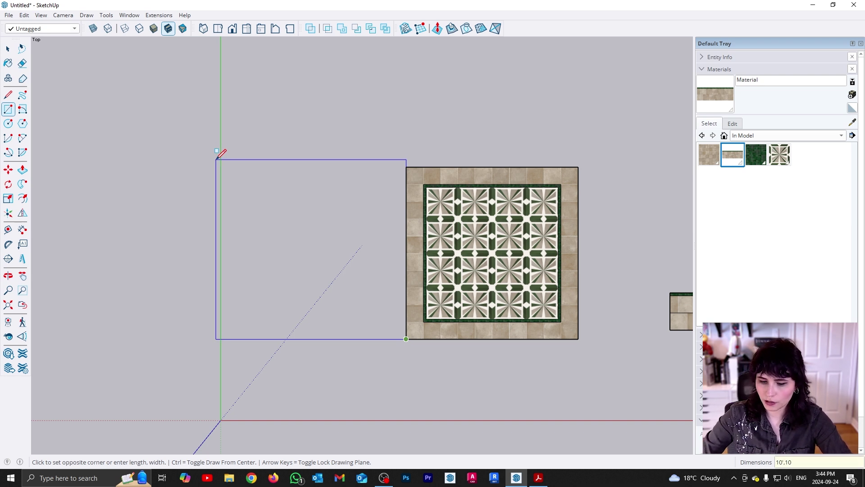
pyautogui.write("'")
pyautogui.press('Return')
# Paint the new square beside the patterned floor with the combined strip material
pyautogui.press('space')
pyautogui.press('b')
pyautogui.click(280, 291)
pyautogui.press('space')
pyautogui.scroll(1, 276, 342)
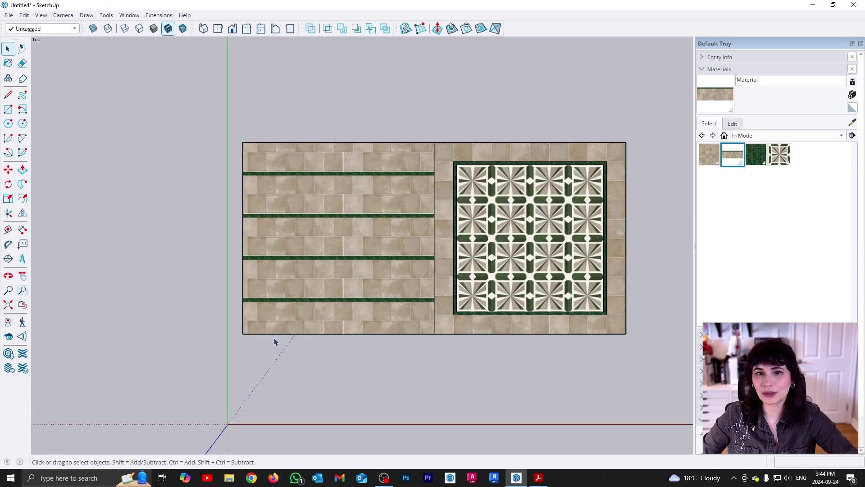
# Align the combined texture's lower-left corner to the painted square's lower-left corner using the red pin, and finish positioning
pyautogui.scroll(2, 298, 323)
pyautogui.rightClick(296, 319)
pyautogui.moveTo(431, 255)
pyautogui.click(484, 253)
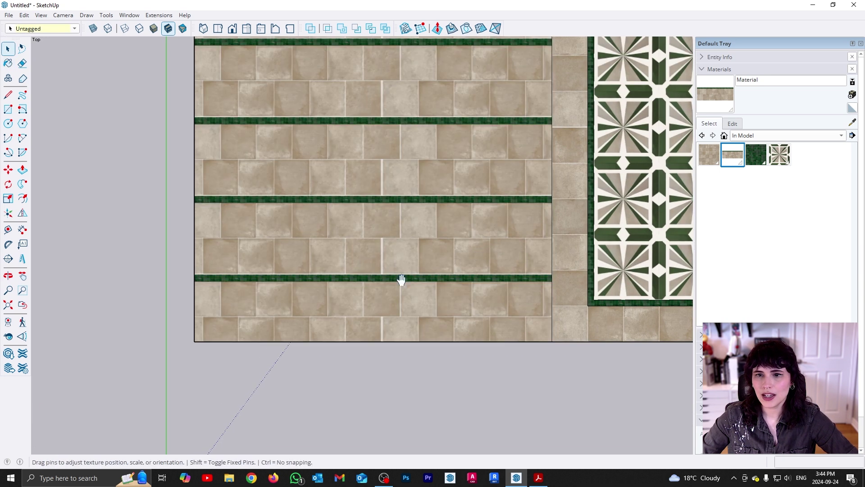
pyautogui.moveTo(174, 348); pyautogui.dragTo(200, 335)
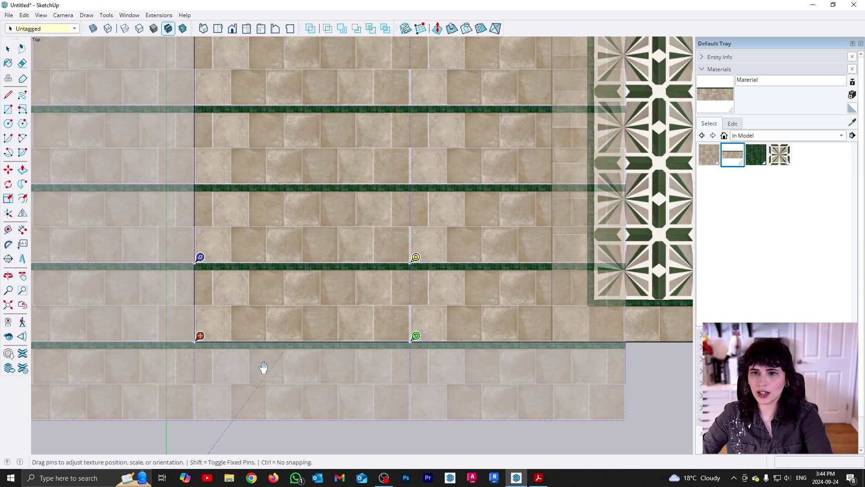
pyautogui.click(276, 403)
# Examine how the combined pattern repeats across the square, compared with the patterned floor and the strip sample
pyautogui.scroll(-4, 268, 404)
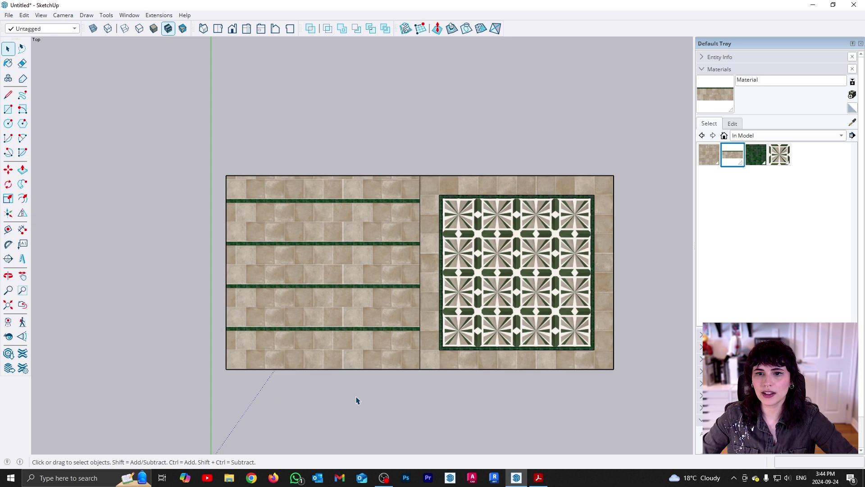
pyautogui.scroll(1, 411, 383)
pyautogui.scroll(-3, 300, 370)
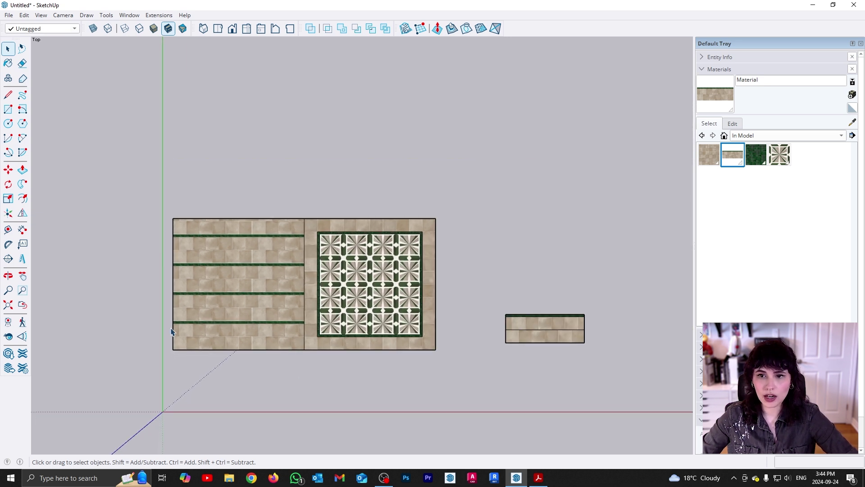
pyautogui.scroll(1, 335, 317)
pyautogui.scroll(2, 311, 324)
pyautogui.moveTo(328, 314); pyautogui.dragTo(208, 284, button='middle')
pyautogui.click(210, 283)
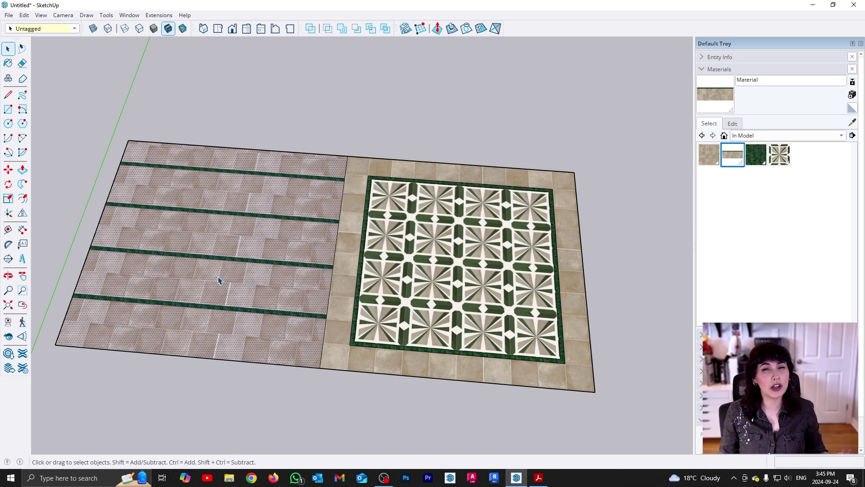
pyautogui.scroll(-5, 176, 228)
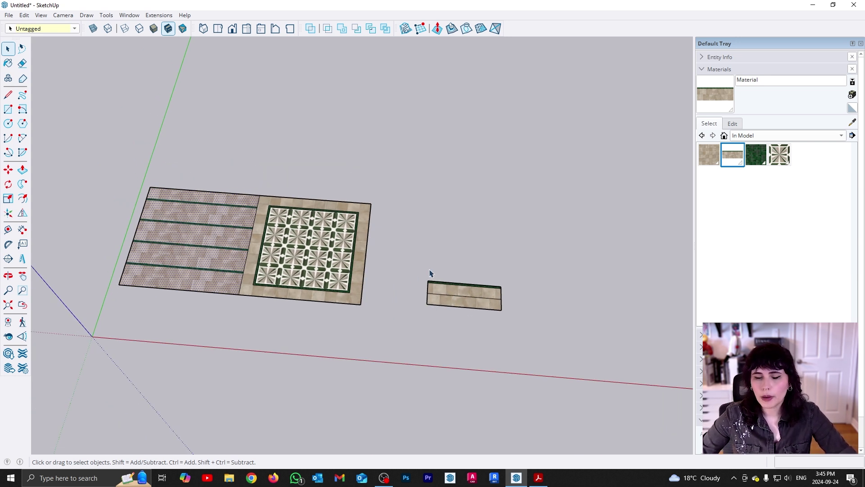
pyautogui.moveTo(413, 262); pyautogui.dragTo(629, 349)
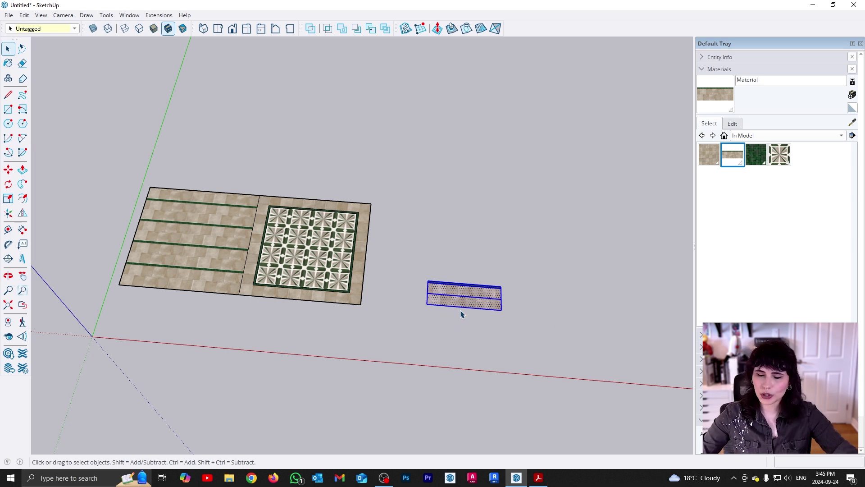
pyautogui.click(383, 280)
# Select the striped square and the patterned floor together and check which commands are available for the flat faces
pyautogui.keyDown('shift'); pyautogui.moveTo(378, 282); pyautogui.dragTo(415, 315, button='middle'); pyautogui.keyUp('shift')
pyautogui.moveTo(341, 371); pyautogui.dragTo(315, 347, button='middle')
pyautogui.moveTo(103, 163); pyautogui.dragTo(432, 406)
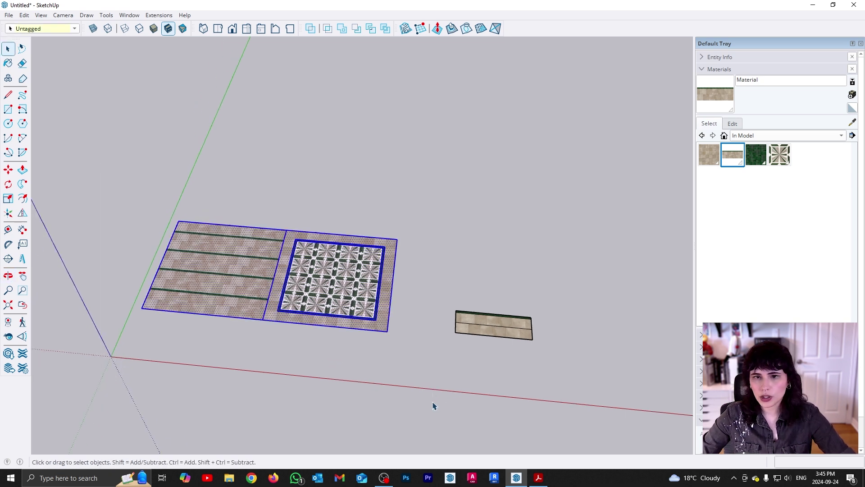
pyautogui.rightClick(320, 311)
pyautogui.click(358, 175)
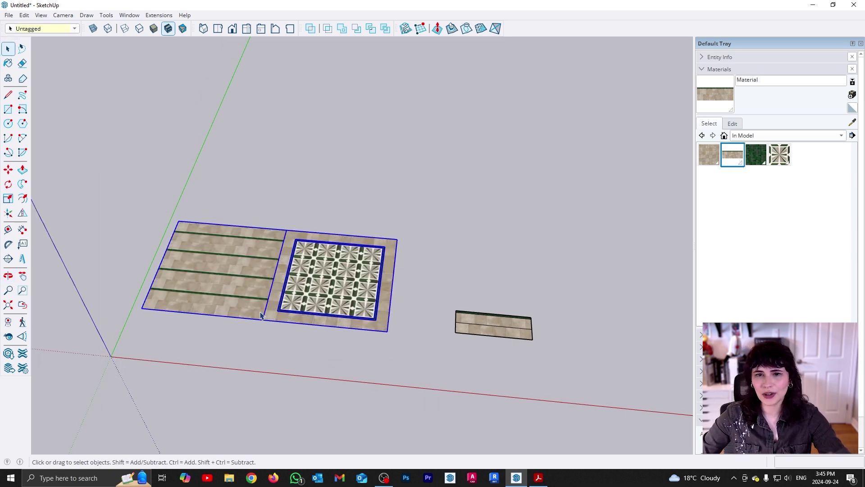
# Rotate the striped square upright about the edge it shares with the patterned floor
pyautogui.click(242, 315)
pyautogui.moveTo(196, 328); pyautogui.dragTo(114, 210, button='middle')
pyautogui.click(234, 311)
pyautogui.press('q')
pyautogui.click(272, 324)
pyautogui.click(235, 322)
pyautogui.click(270, 253)
pyautogui.press('space')
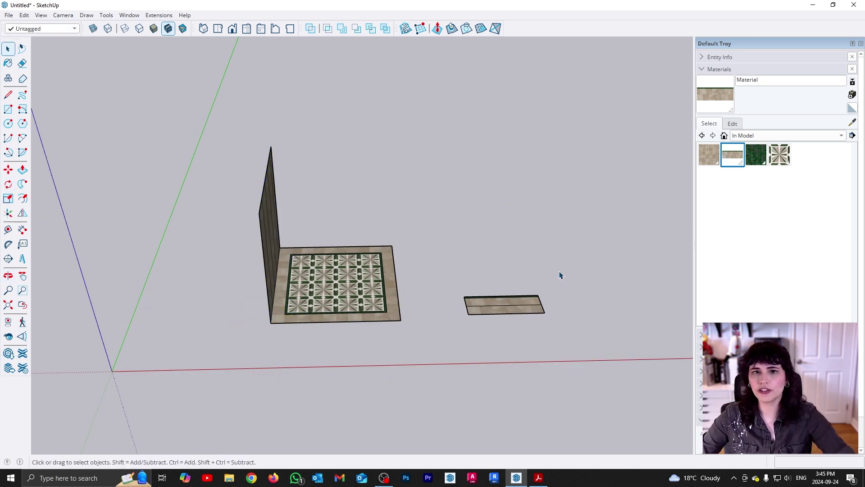
# Select the upright wall and the patterned floor together, check the commands available for them, and clear the selection
pyautogui.moveTo(560, 275); pyautogui.dragTo(382, 345, button='middle')
pyautogui.moveTo(385, 260); pyautogui.dragTo(433, 273, button='middle')
pyautogui.moveTo(265, 236); pyautogui.dragTo(309, 206, button='middle')
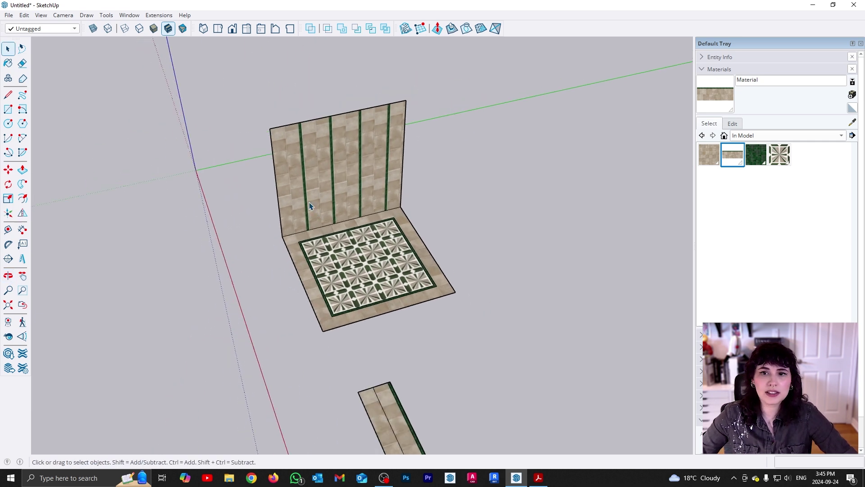
pyautogui.moveTo(221, 82); pyautogui.dragTo(536, 362)
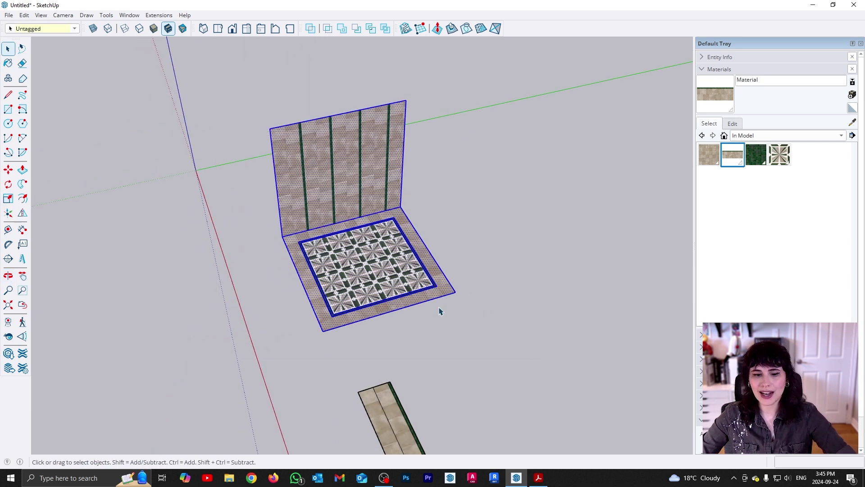
pyautogui.rightClick(366, 262)
pyautogui.click(445, 350)
pyautogui.moveTo(328, 289); pyautogui.dragTo(306, 249, button='middle')
pyautogui.moveTo(487, 271); pyautogui.dragTo(466, 276, button='middle')
pyautogui.click(464, 277)
pyautogui.scroll(2, 345, 283)
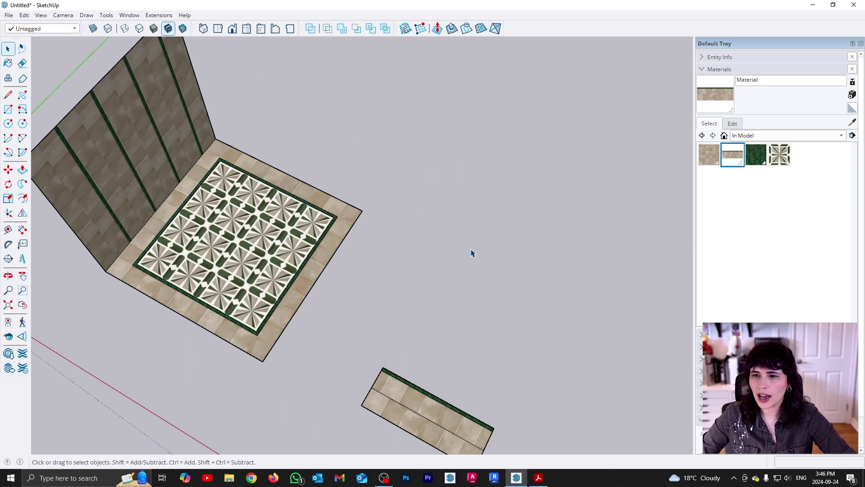
pyautogui.moveTo(495, 304); pyautogui.dragTo(233, 213, button='middle')
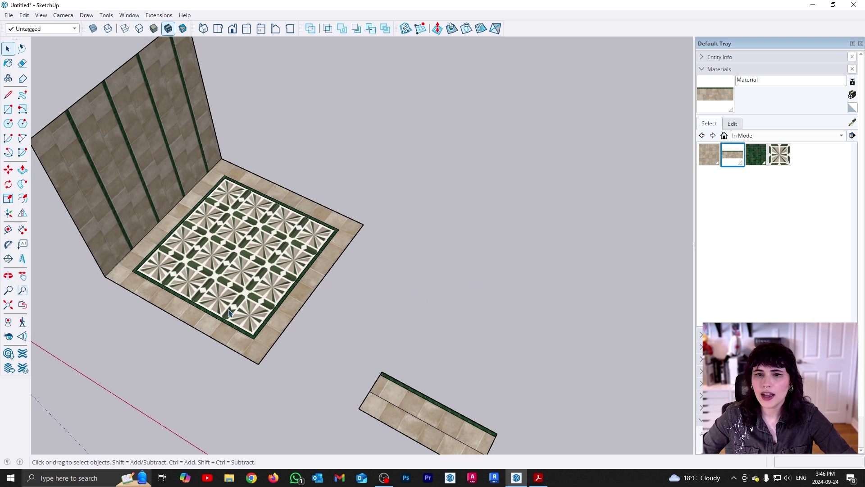
pyautogui.scroll(2, 228, 310)
pyautogui.scroll(-1, 287, 289)
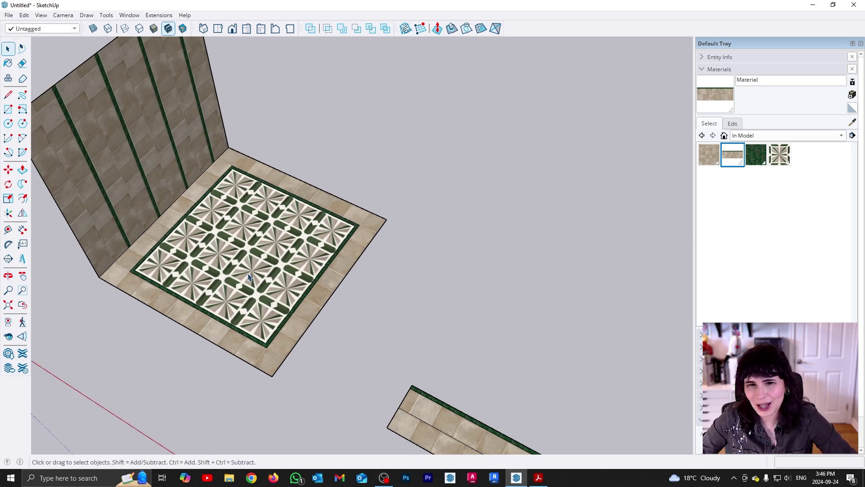
pyautogui.scroll(-3, 244, 279)
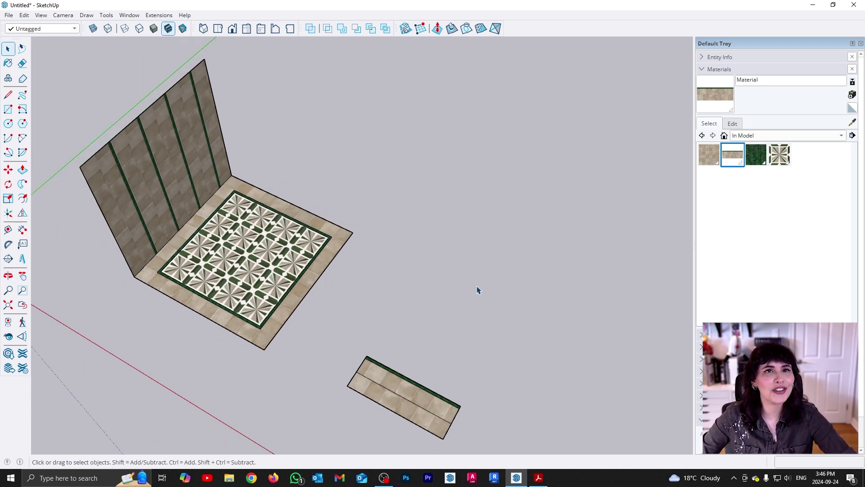
pyautogui.keyDown('shift'); pyautogui.moveTo(488, 282); pyautogui.dragTo(430, 289, button='middle'); pyautogui.keyUp('shift')
pyautogui.press('r')
pyautogui.click(356, 308)
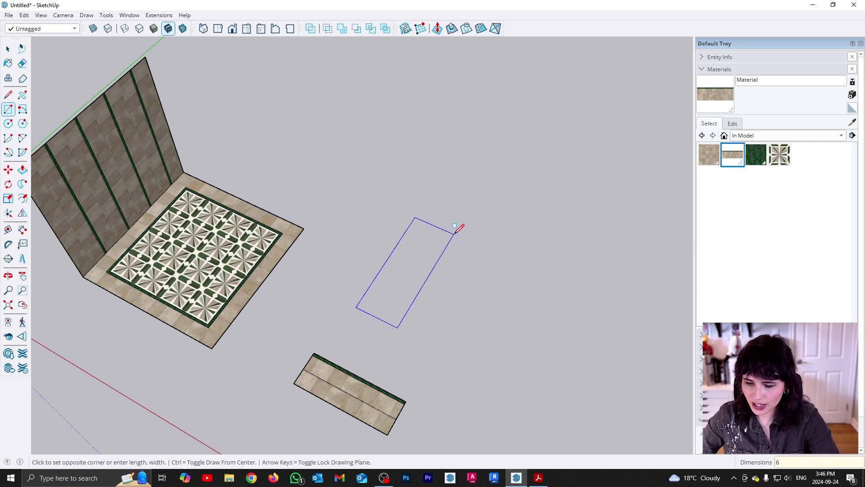
pyautogui.press('Return')
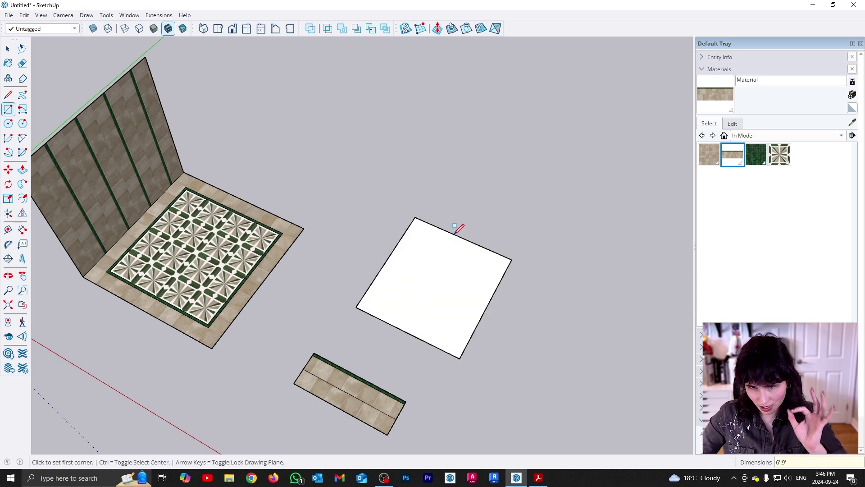
pyautogui.press('space')
pyautogui.moveTo(407, 287); pyautogui.dragTo(470, 317, button='middle')
pyautogui.click(450, 224)
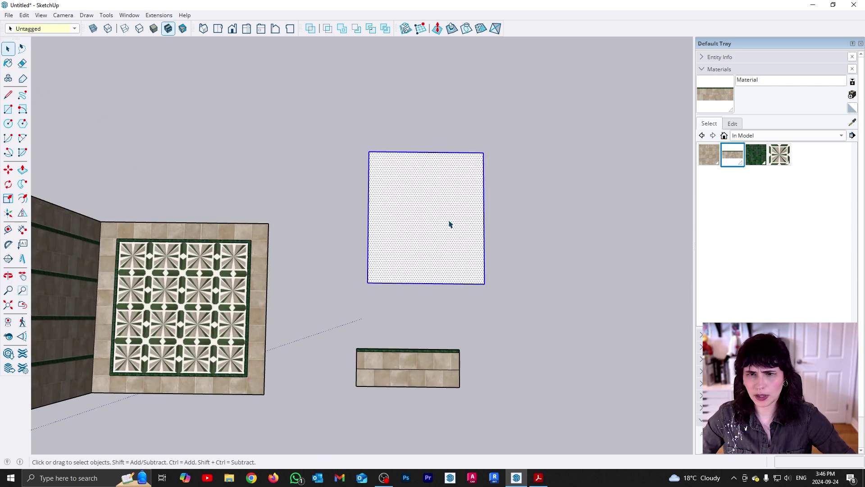
pyautogui.press('Delete')
# Draw a 6' by 9' rectangle on the ground in the open area behind the strip sample
pyautogui.press('r')
pyautogui.click(357, 298)
pyautogui.write("6'")
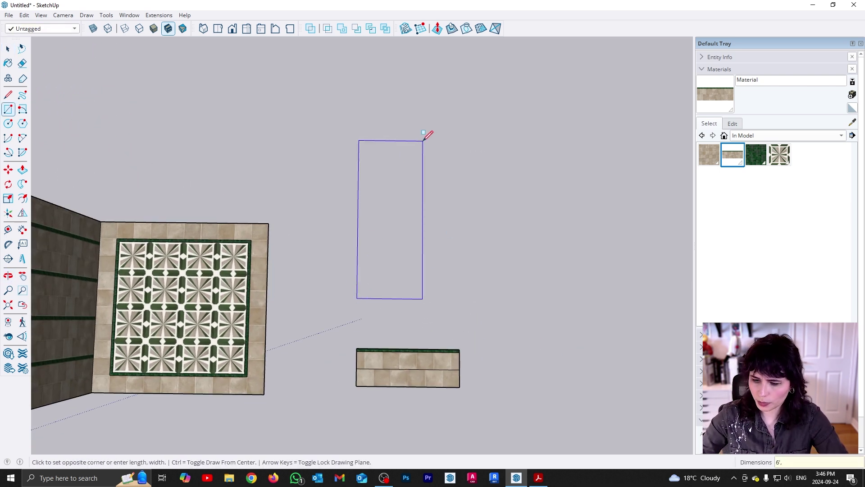
pyautogui.write(",9'")
pyautogui.press('Return')
pyautogui.press('space')
# Create a material named Rug that uses the rug photo as its texture image, and paint the 6' by 9' rectangle with it
pyautogui.moveTo(498, 269); pyautogui.dragTo(428, 243, button='middle')
pyautogui.click(852, 94)
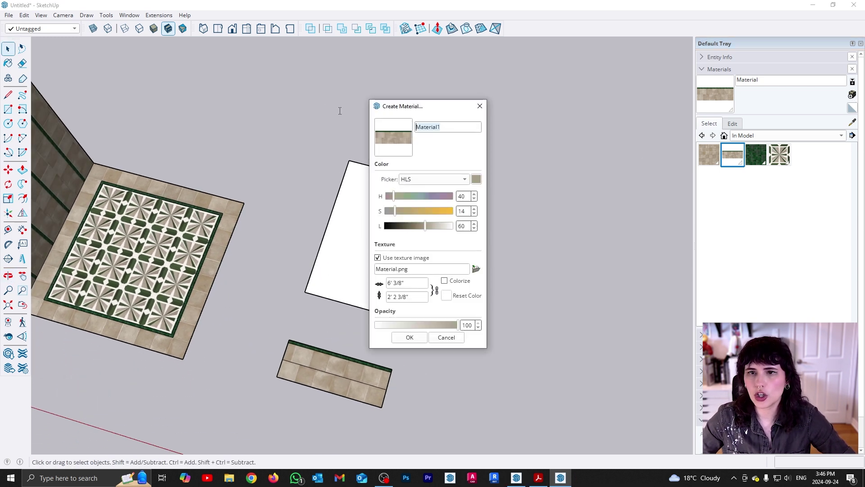
pyautogui.write('Rug')
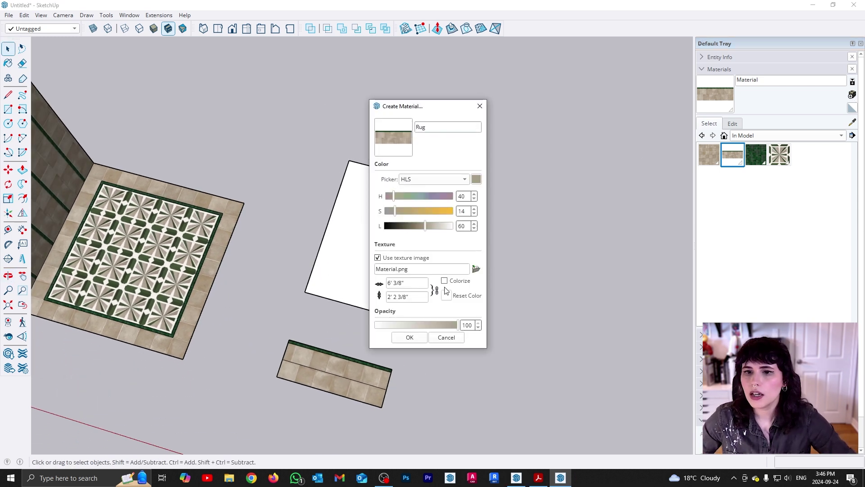
pyautogui.click(476, 269)
pyautogui.doubleClick(288, 127)
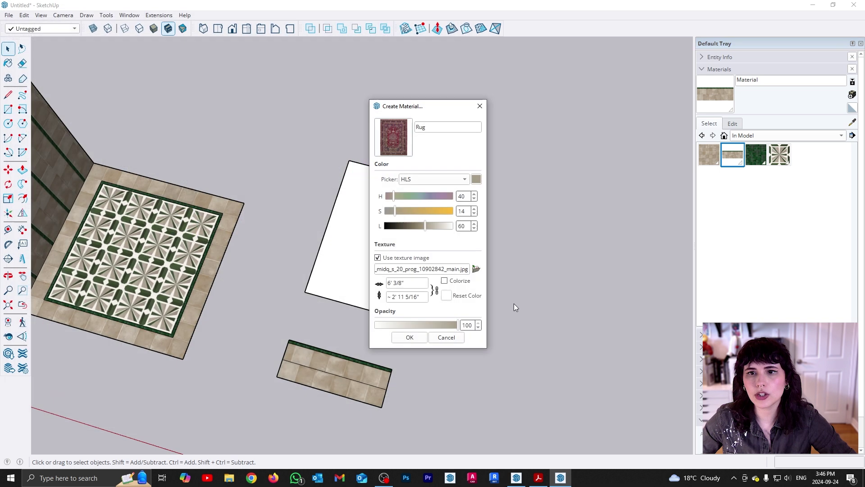
pyautogui.click(423, 342)
pyautogui.click(380, 286)
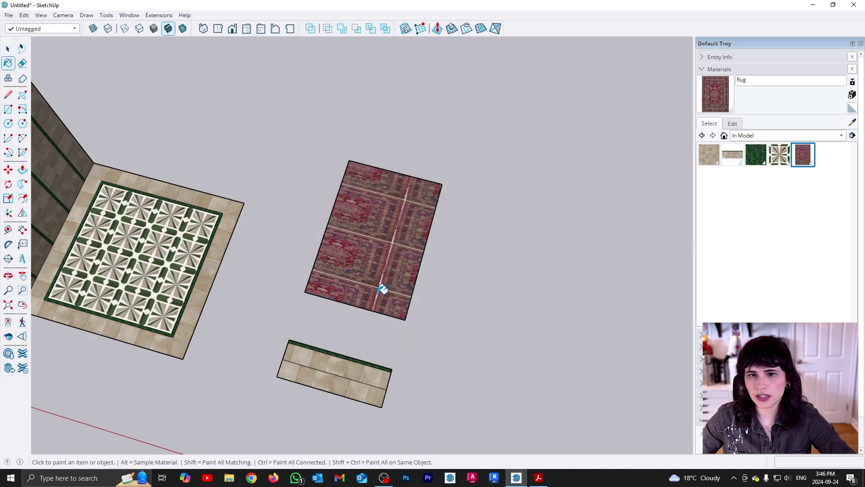
# Reposition the rug texture on the rectangle, rotating it and fitting its pins to the corners so one whole rug fills the face
pyautogui.moveTo(380, 288); pyautogui.dragTo(432, 328, button='middle')
pyautogui.rightClick(365, 267)
pyautogui.moveTo(468, 400)
pyautogui.click(532, 400)
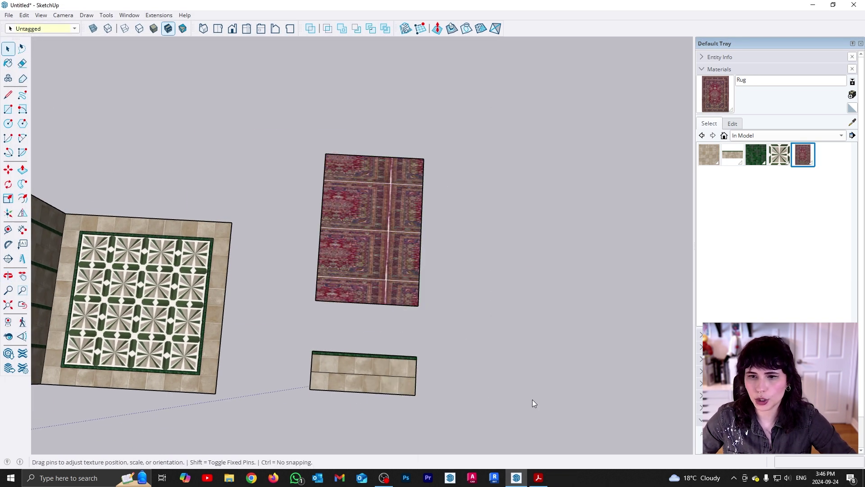
pyautogui.rightClick(356, 265)
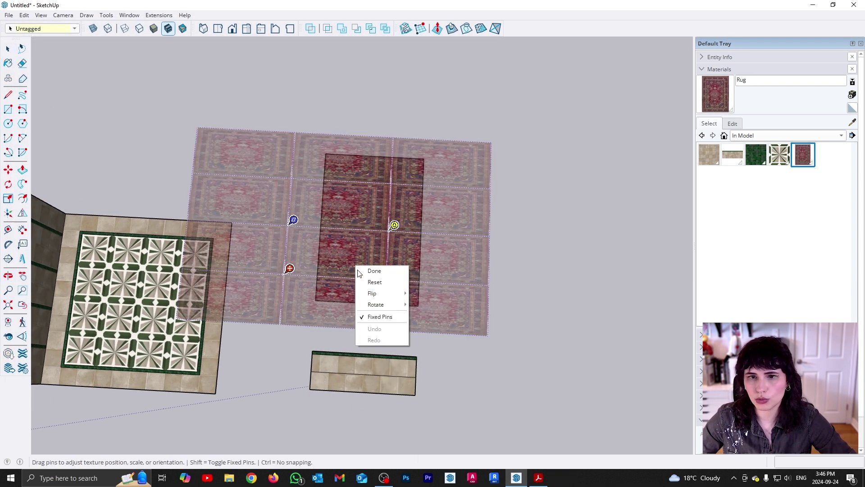
pyautogui.click(379, 279)
pyautogui.moveTo(293, 220); pyautogui.dragTo(424, 301)
pyautogui.moveTo(527, 306); pyautogui.dragTo(430, 153)
pyautogui.moveTo(347, 296); pyautogui.dragTo(320, 293)
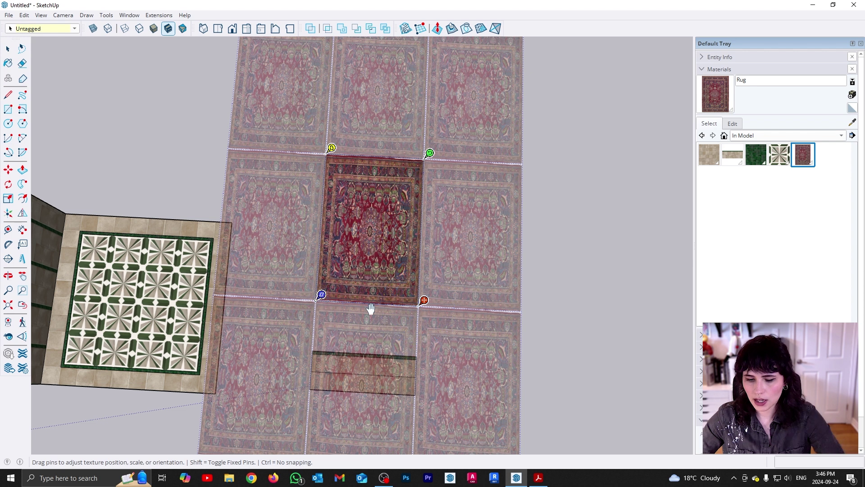
pyautogui.click(467, 335)
# Move the rug rectangle from the open area onto the patterned tile floor
pyautogui.moveTo(531, 413); pyautogui.dragTo(411, 306, button='middle')
pyautogui.click(411, 306)
pyautogui.press('m')
pyautogui.click(414, 303)
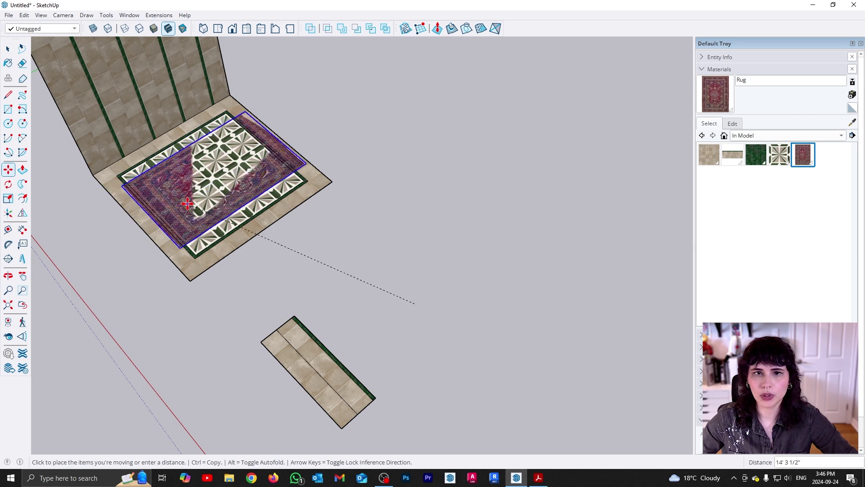
pyautogui.click(181, 204)
# Examine from several angles and distances how the rug face displays where it overlaps the patterned floor
pyautogui.moveTo(248, 267); pyautogui.dragTo(370, 303, button='middle')
pyautogui.scroll(3, 350, 313)
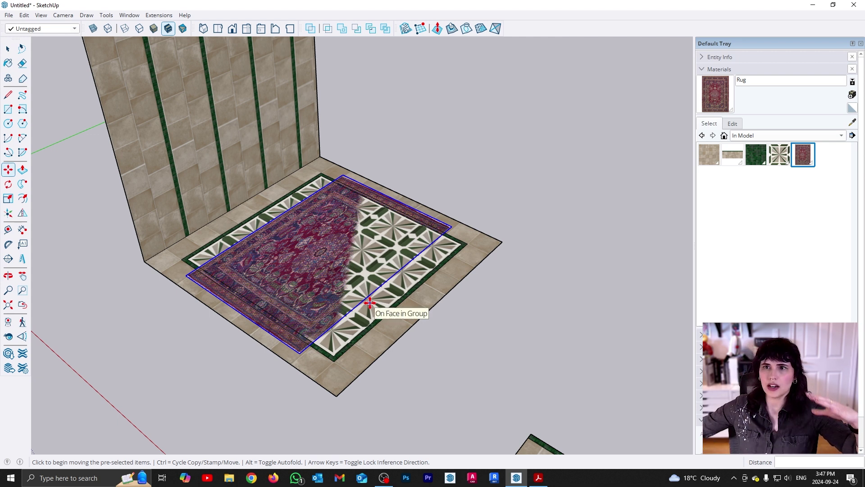
pyautogui.moveTo(370, 303); pyautogui.dragTo(384, 317, button='middle')
pyautogui.scroll(-3, 394, 422)
pyautogui.scroll(4, 392, 422)
pyautogui.scroll(-3, 388, 417)
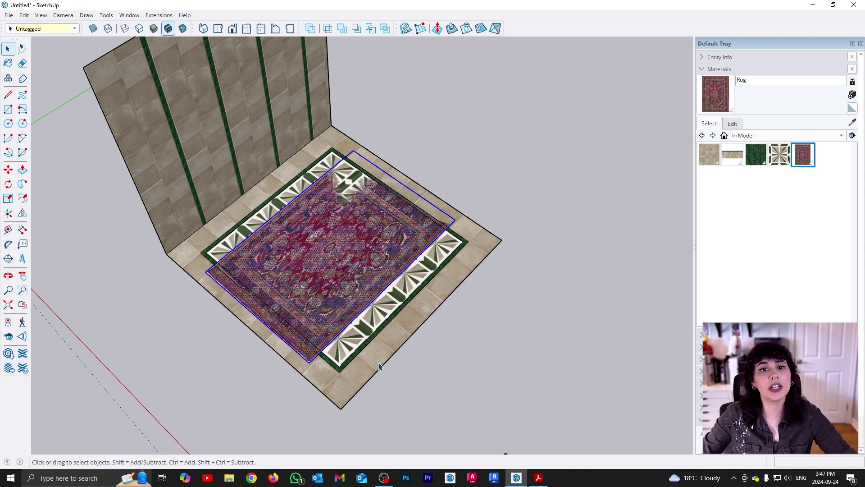
pyautogui.moveTo(321, 379); pyautogui.dragTo(310, 251, button='middle')
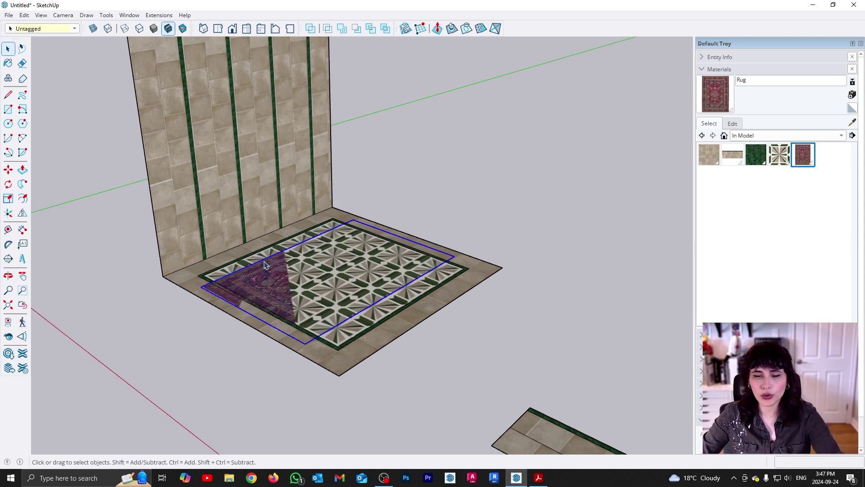
# Raise the rug 1 mm straight up above the patterned floor and clear the selection
pyautogui.press('m')
pyautogui.scroll(2, 203, 258)
pyautogui.scroll(1, 203, 258)
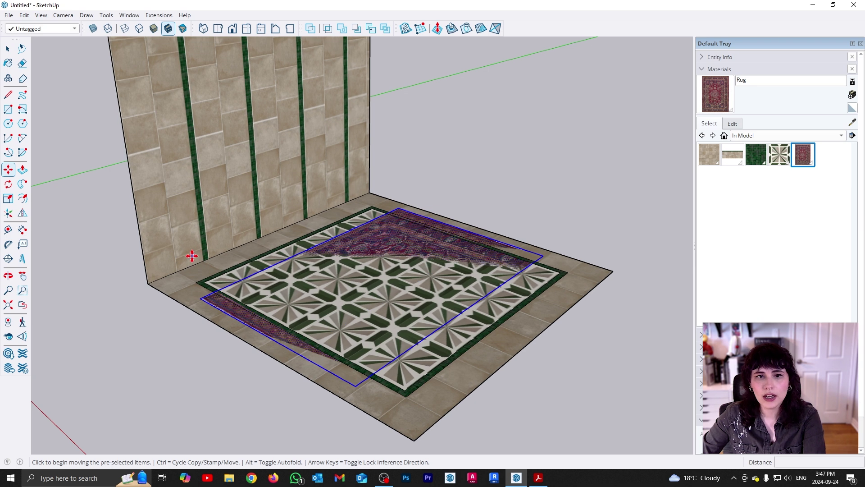
pyautogui.click(192, 253)
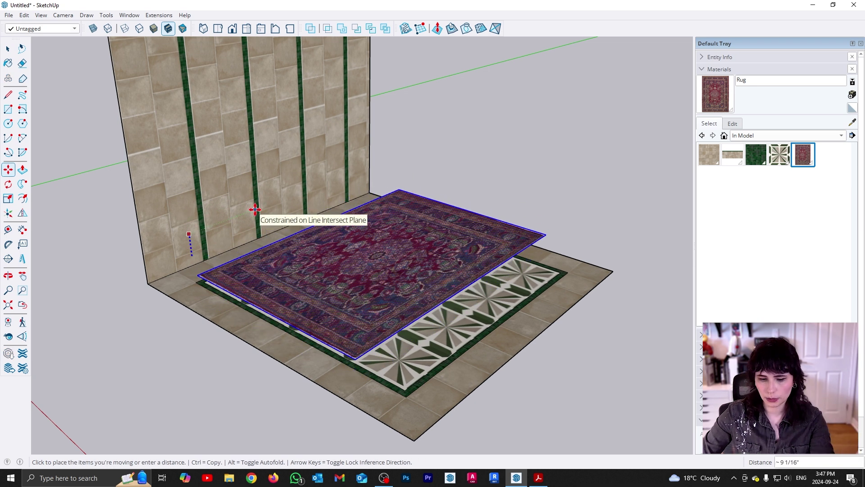
pyautogui.write('1mm')
pyautogui.press('Return')
pyautogui.press('space')
pyautogui.moveTo(428, 300); pyautogui.dragTo(603, 381, button='middle')
pyautogui.click(603, 380)
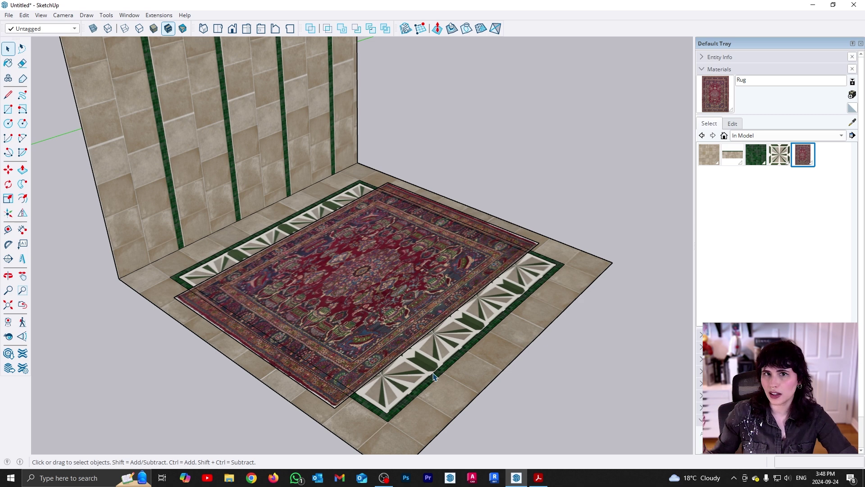
# Shift the rug by its front corner to a nearby spot on the floor and check how the overlapping faces display
pyautogui.moveTo(396, 373); pyautogui.dragTo(335, 400, button='middle')
pyautogui.click(334, 400)
pyautogui.press('m')
pyautogui.click(347, 421)
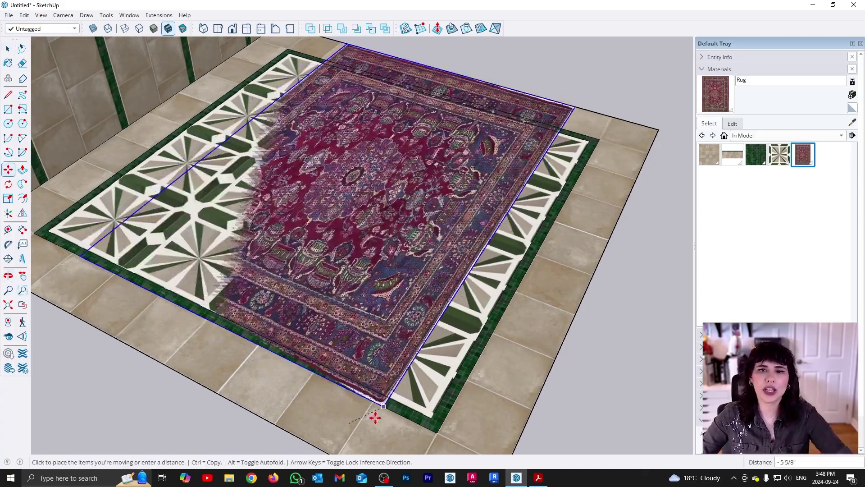
pyautogui.click(374, 429)
pyautogui.press('space')
pyautogui.scroll(-3, 373, 424)
pyautogui.moveTo(373, 424); pyautogui.dragTo(364, 382, button='middle')
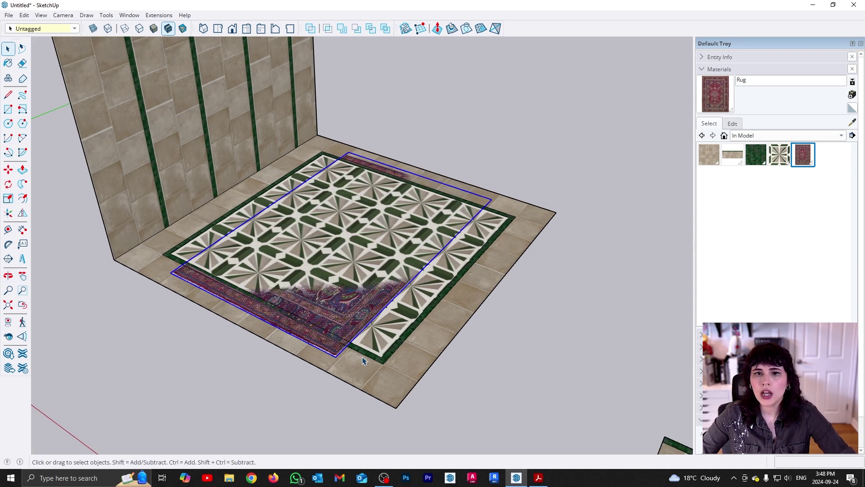
pyautogui.scroll(4, 359, 356)
pyautogui.scroll(2, 353, 382)
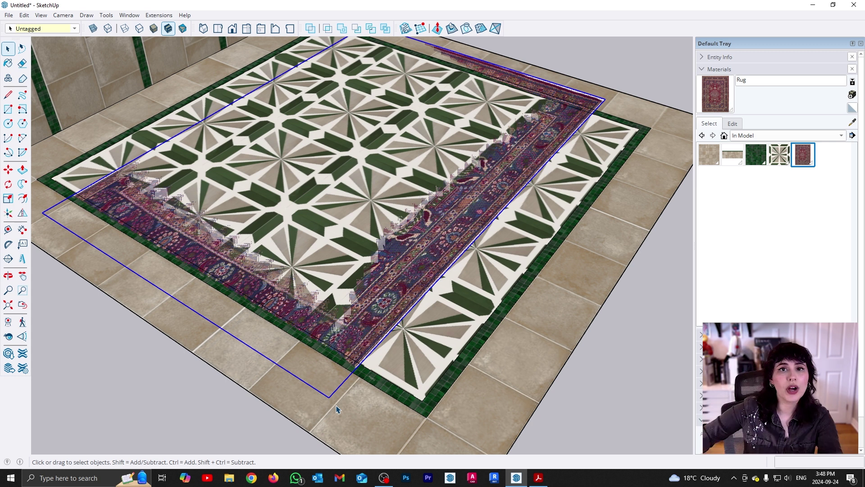
# Thicken the rug by 1/4" upward with Push/Pull
pyautogui.press('p')
pyautogui.click(345, 379)
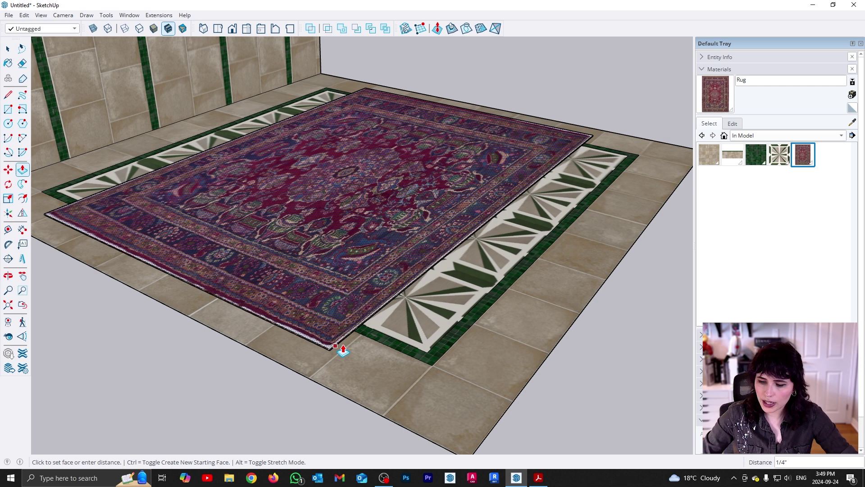
pyautogui.press('Return')
pyautogui.moveTo(339, 349); pyautogui.dragTo(354, 280, button='middle')
# Select the entire thickened rug and slide it across the patterned floor
pyautogui.click(354, 280)
pyautogui.press('m')
pyautogui.moveTo(411, 299); pyautogui.dragTo(367, 328, button='middle')
pyautogui.click(354, 329)
pyautogui.click(412, 299)
# Reposition the rug by its front corner so it lies on the floor with patterned tile exposed along both long sides
pyautogui.scroll(5, 356, 316)
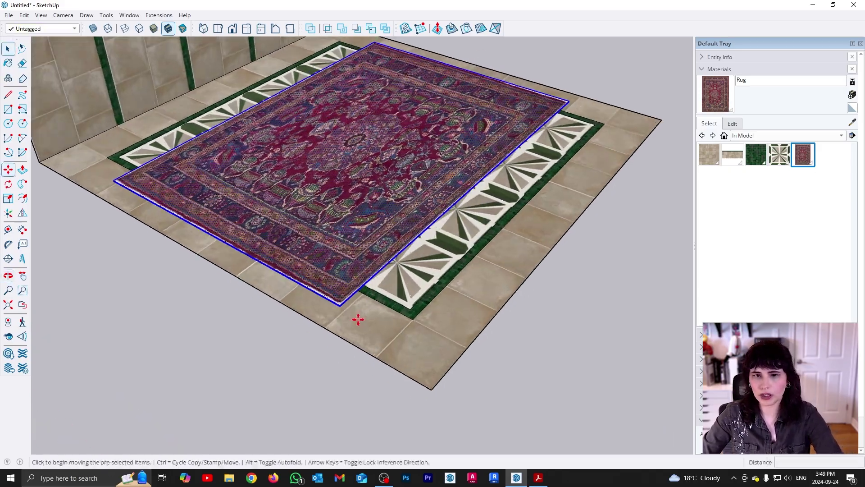
pyautogui.scroll(3, 331, 301)
pyautogui.click(331, 293)
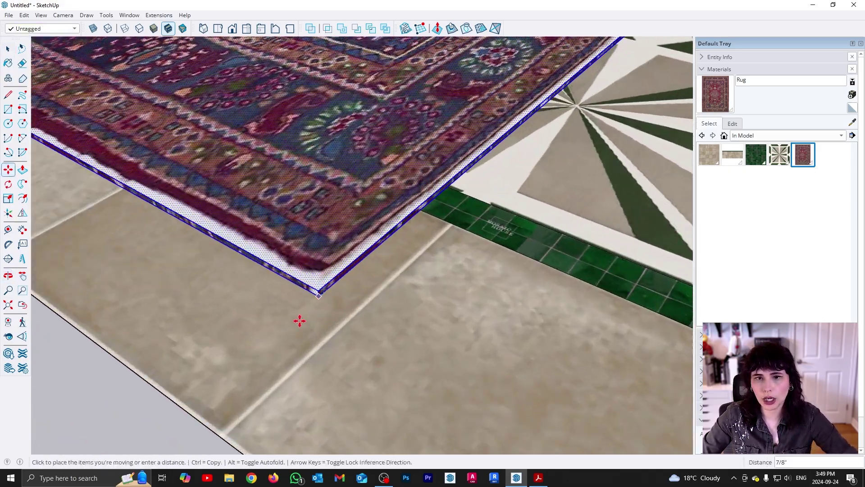
pyautogui.scroll(-6, 279, 329)
pyautogui.moveTo(270, 336); pyautogui.dragTo(333, 338, button='middle')
pyautogui.scroll(4, 329, 303)
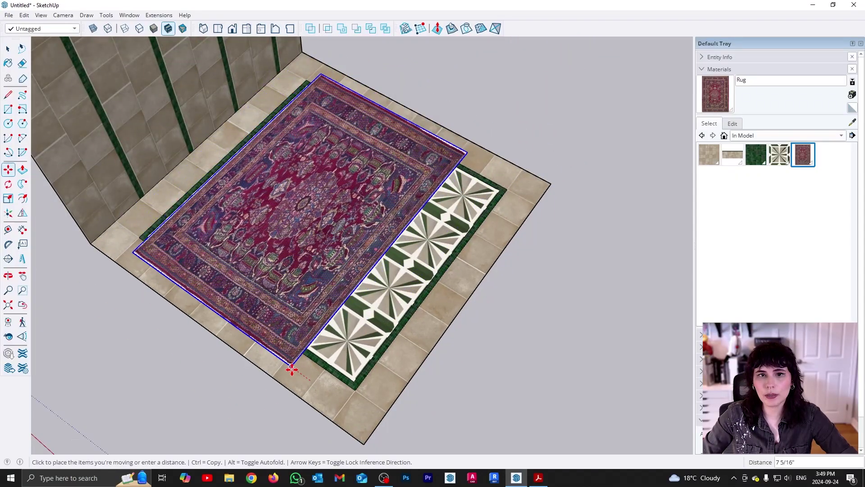
pyautogui.click(310, 372)
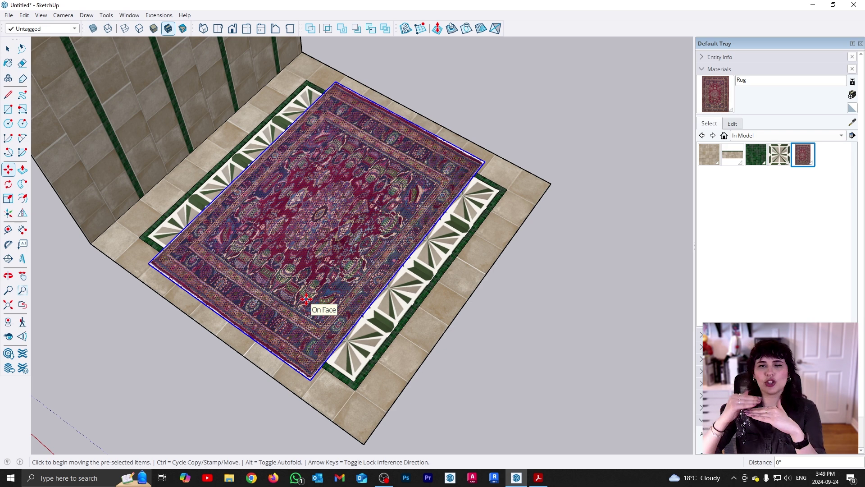
pyautogui.press('space')
pyautogui.scroll(-5, 323, 275)
pyautogui.moveTo(323, 274); pyautogui.dragTo(363, 329, button='middle')
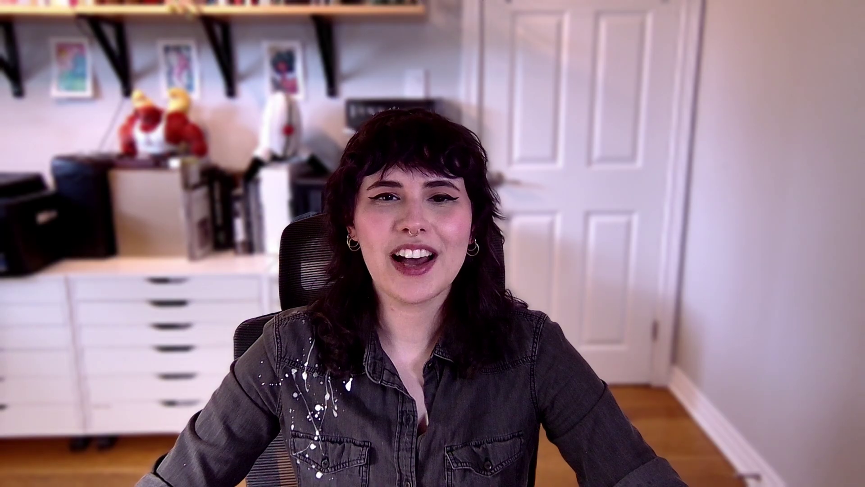